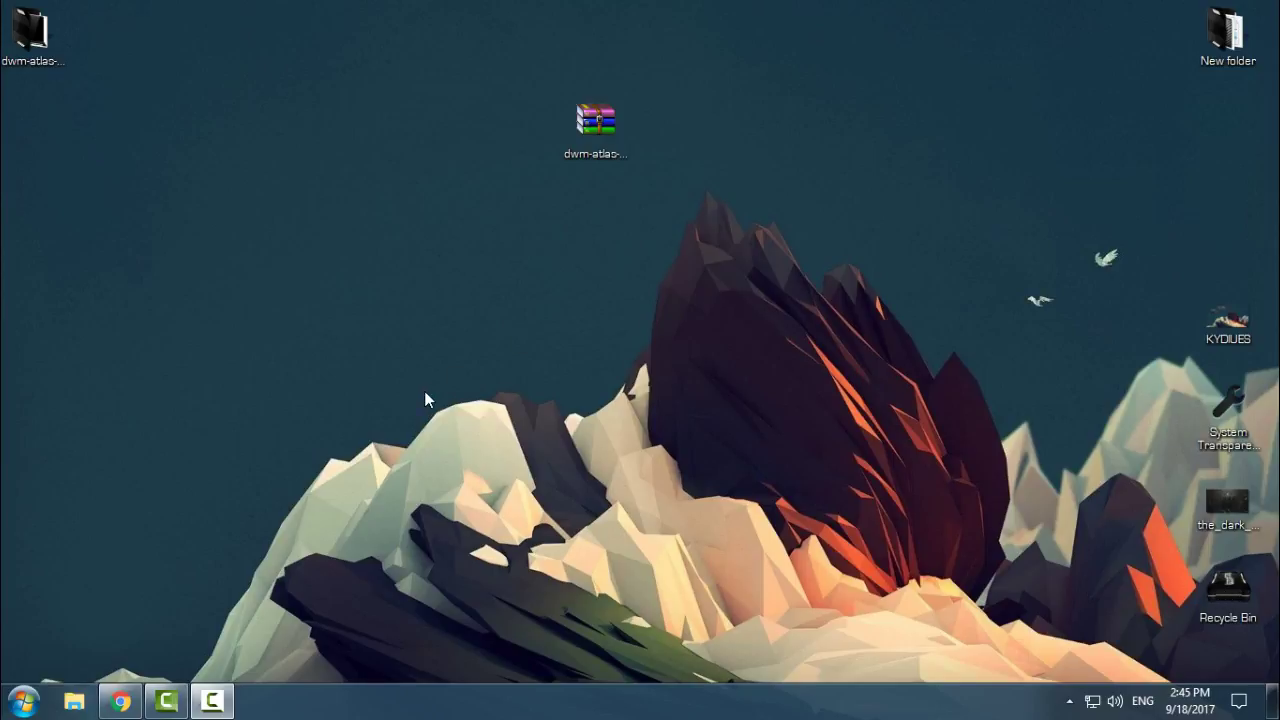
Step: Look inside the dwm-atlas-theme-collection-master folder, close it, and select its archive
click(20, 45)
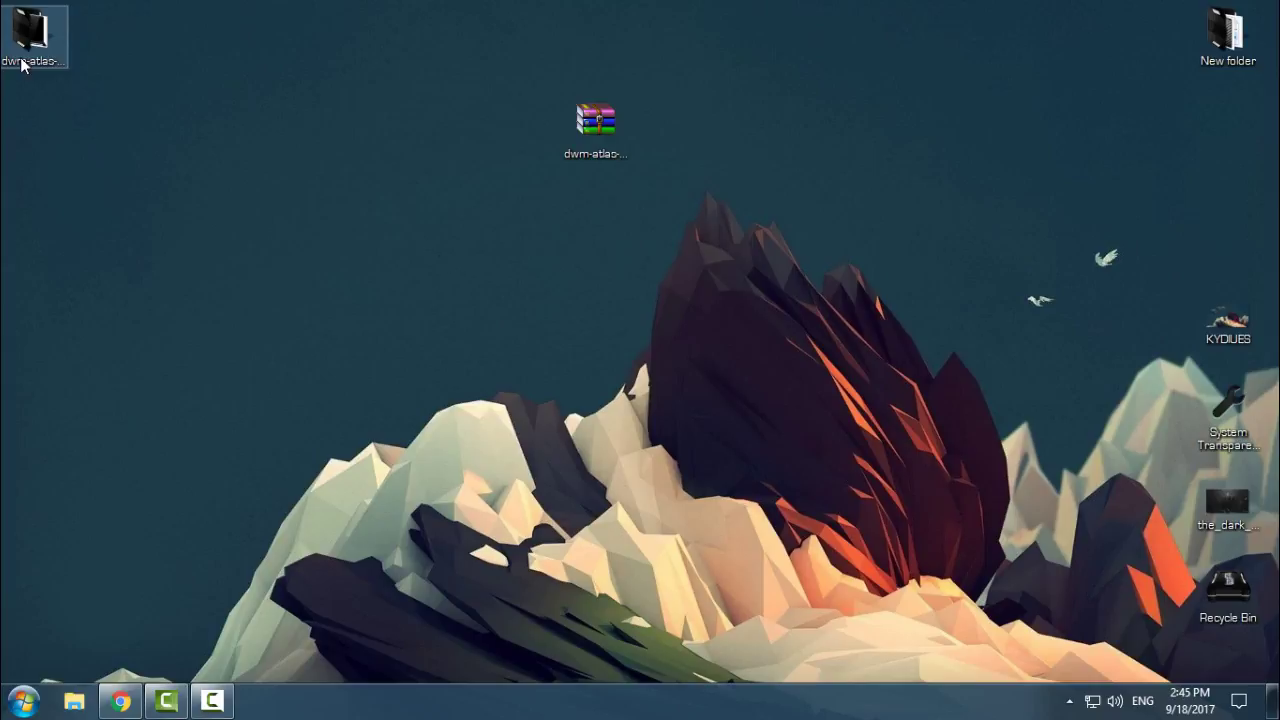
double_click(23, 57)
drag(263, 250, 300, 110)
click(566, 271)
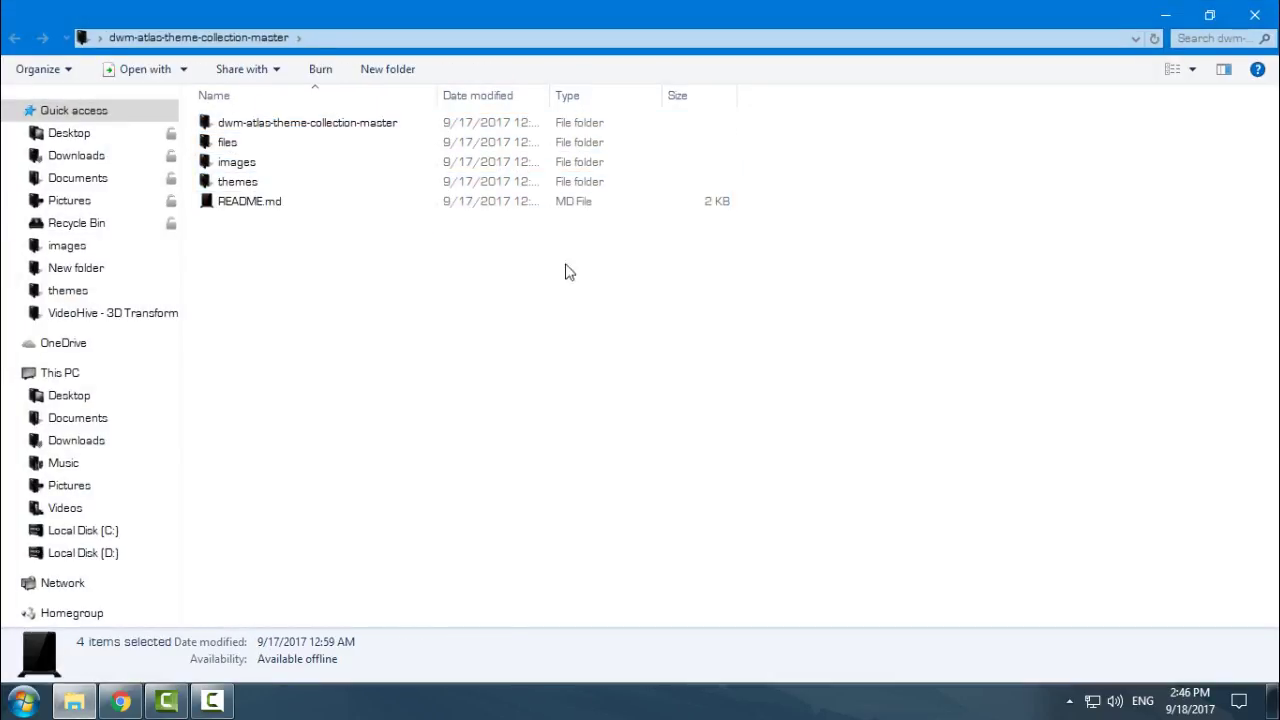
click(1240, 17)
click(596, 128)
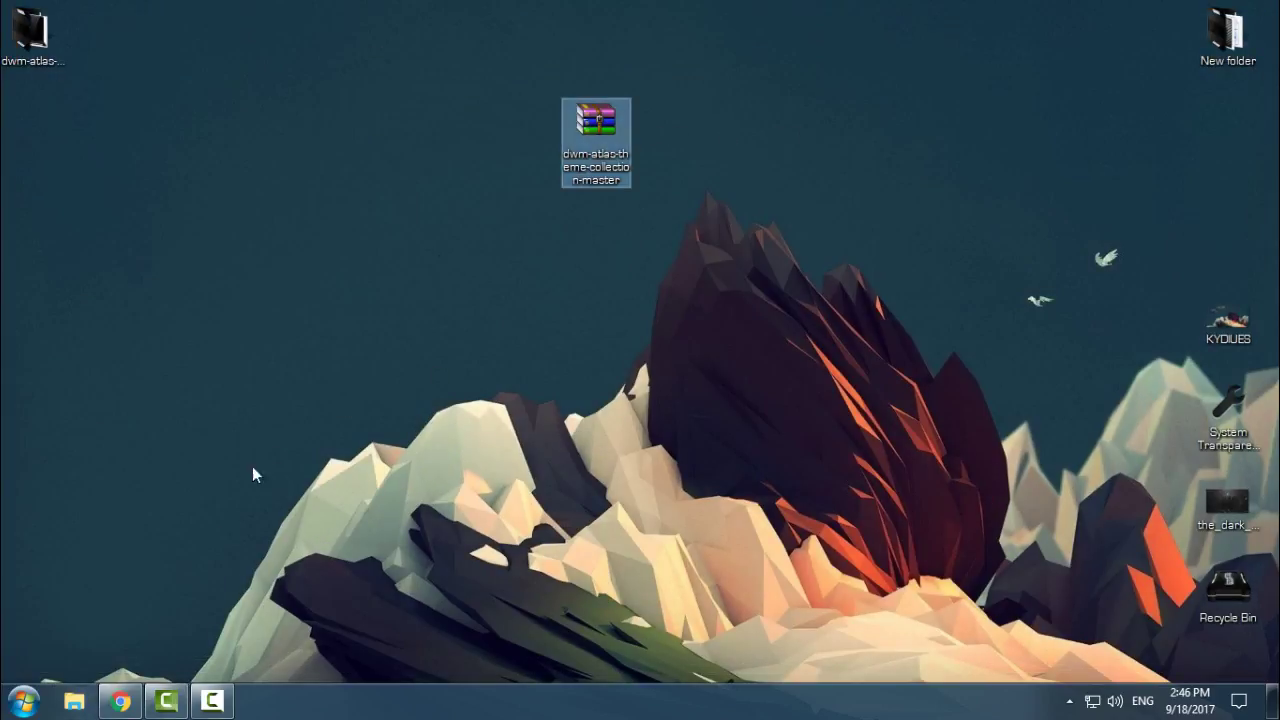
Step: Download the Windows 10 RS2 Aero Glass 1.5.6 installer from glass8.eu and launch it
click(122, 702)
scroll(437, 391, down, 2)
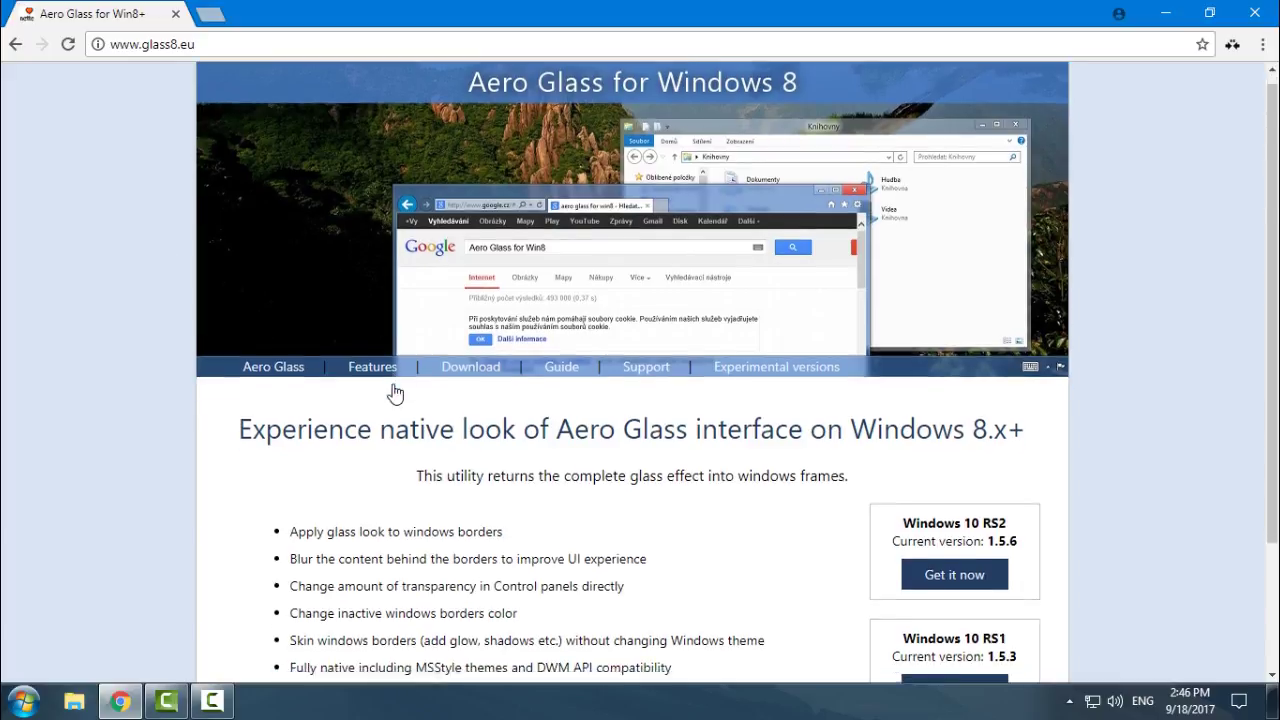
scroll(700, 410, up, 1)
scroll(1177, 434, down, 3)
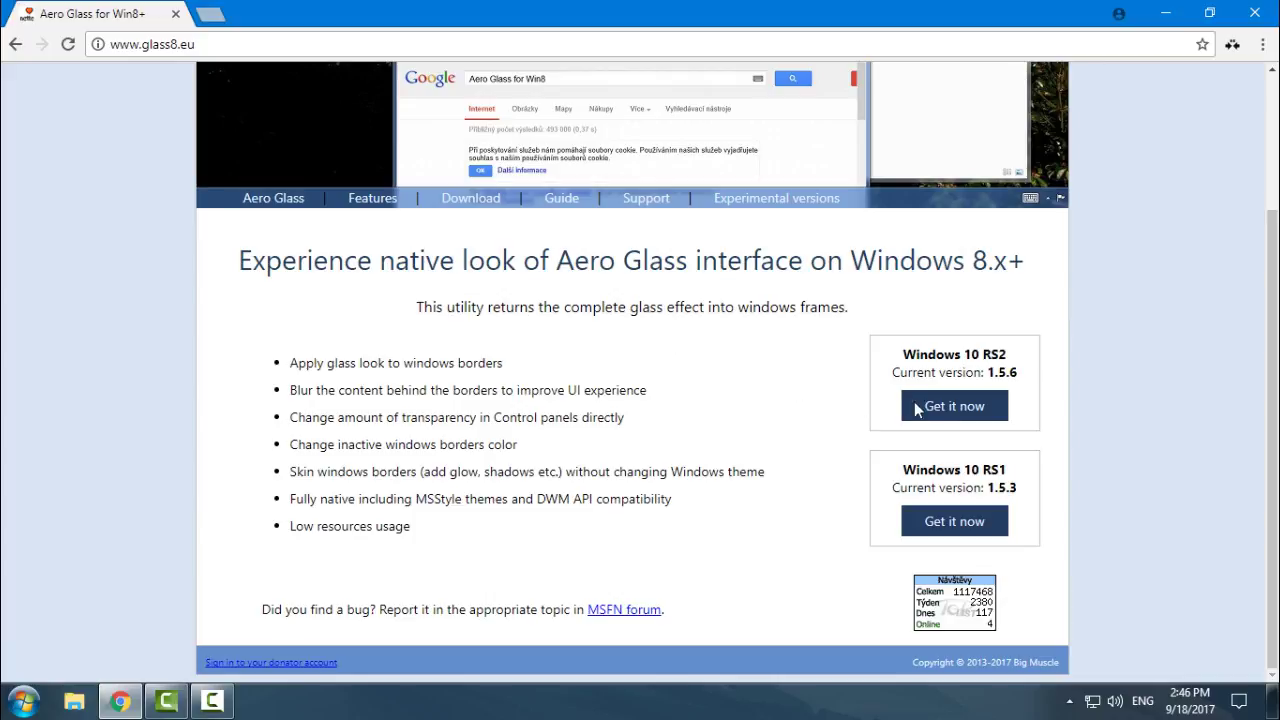
click(940, 412)
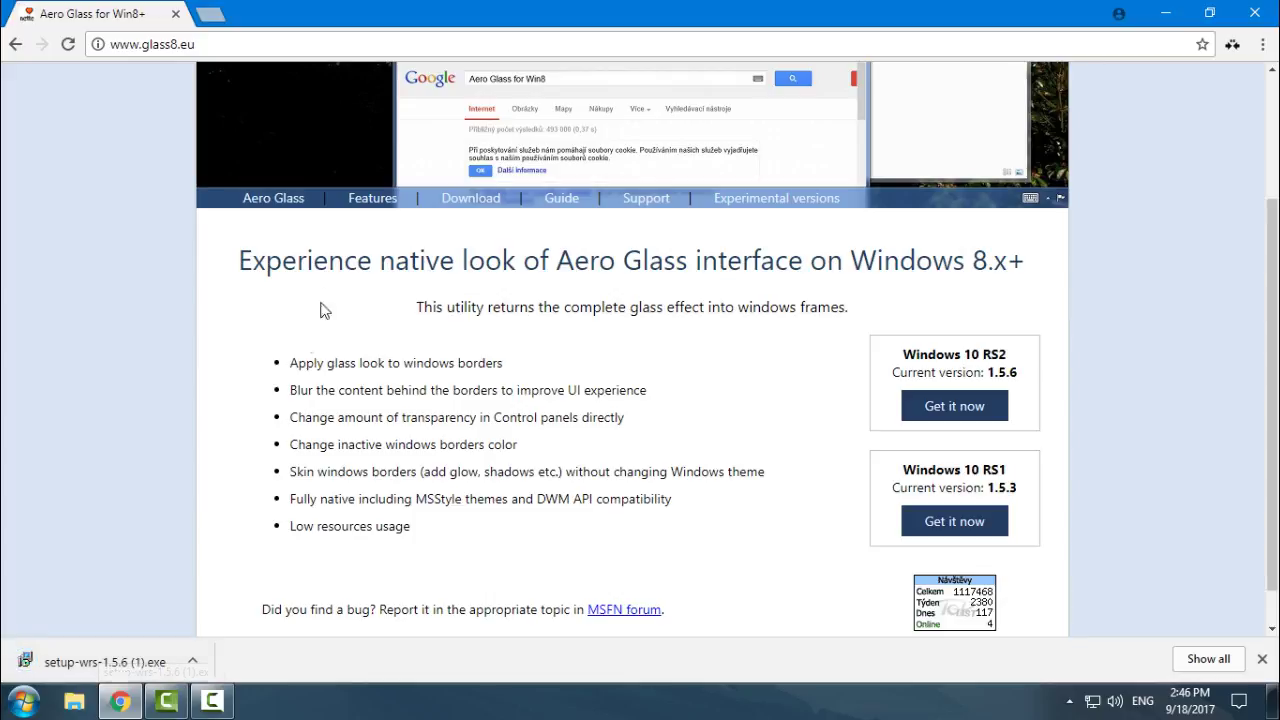
click(101, 655)
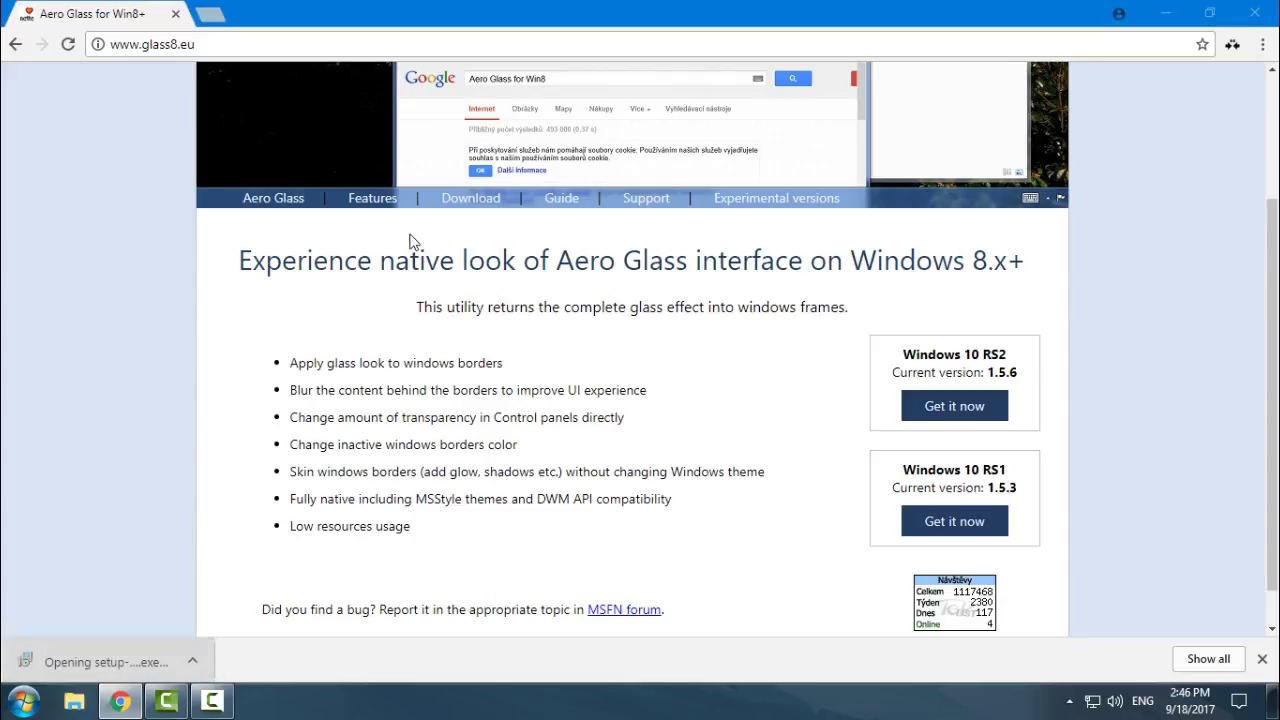
Step: Look over the glass8.eu download page, then close Chrome
click(455, 200)
scroll(575, 405, down, 2)
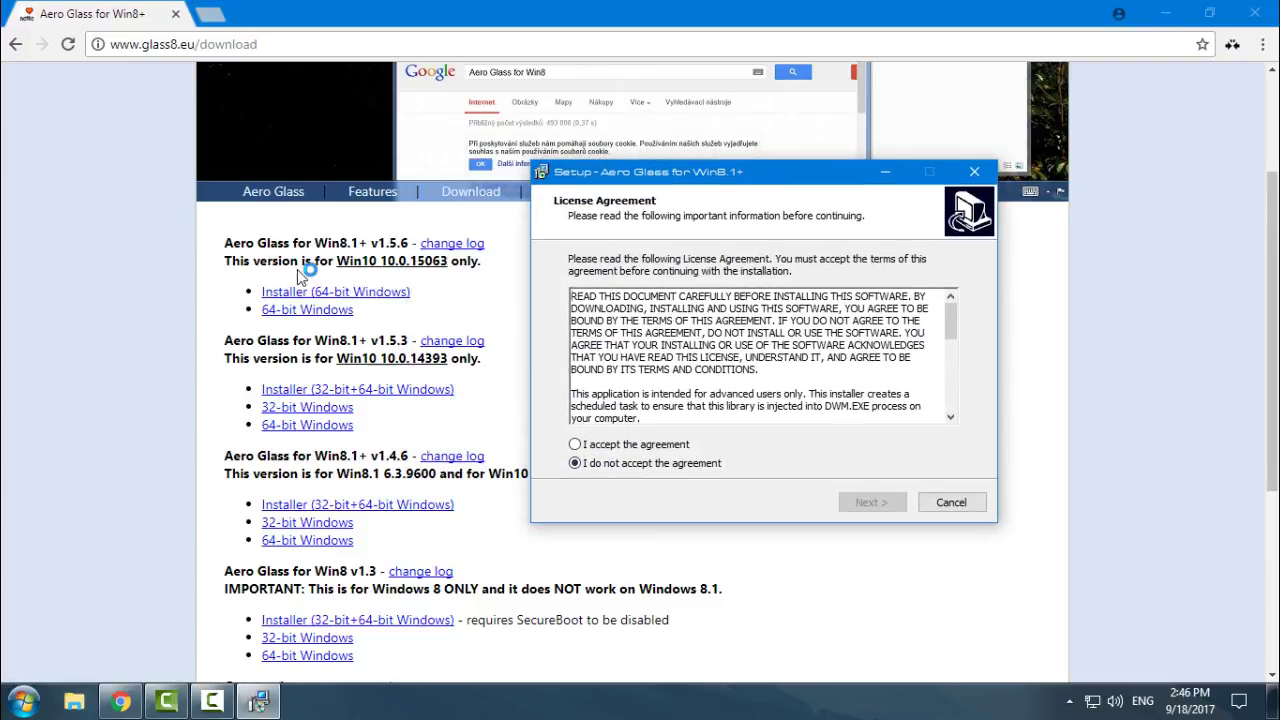
scroll(297, 269, down, 1)
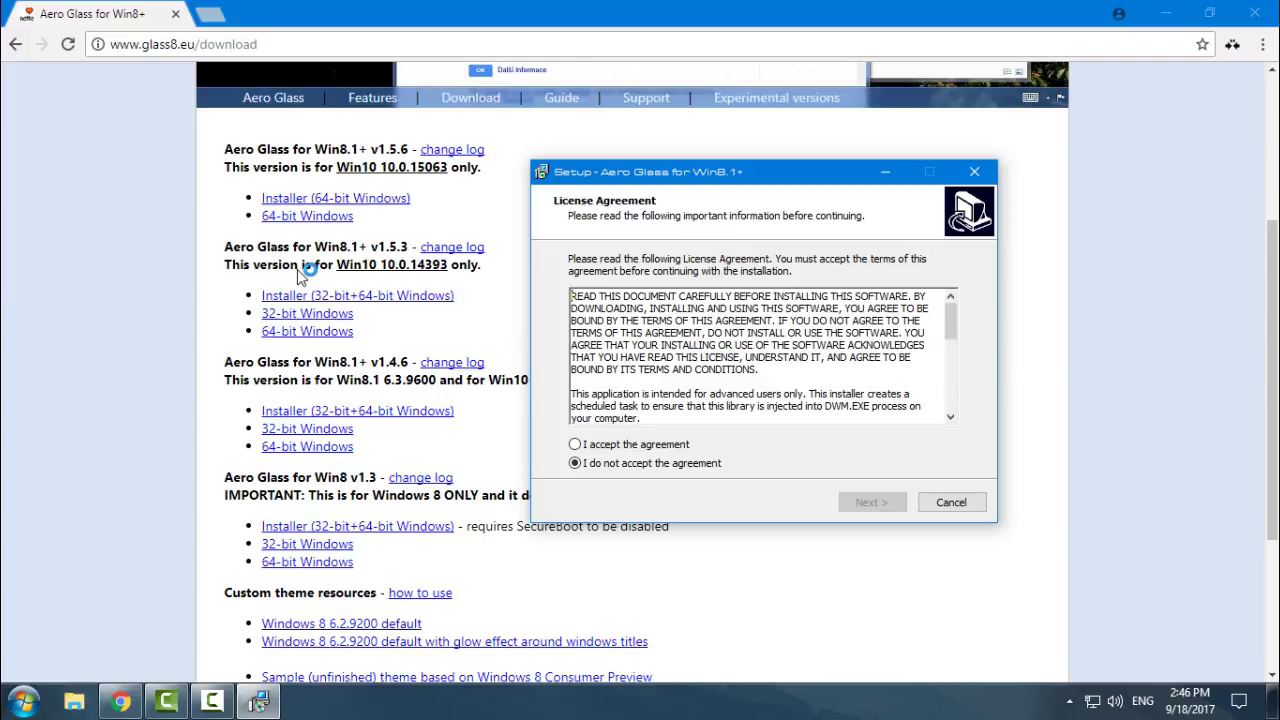
scroll(297, 269, down, 4)
scroll(297, 269, up, 6)
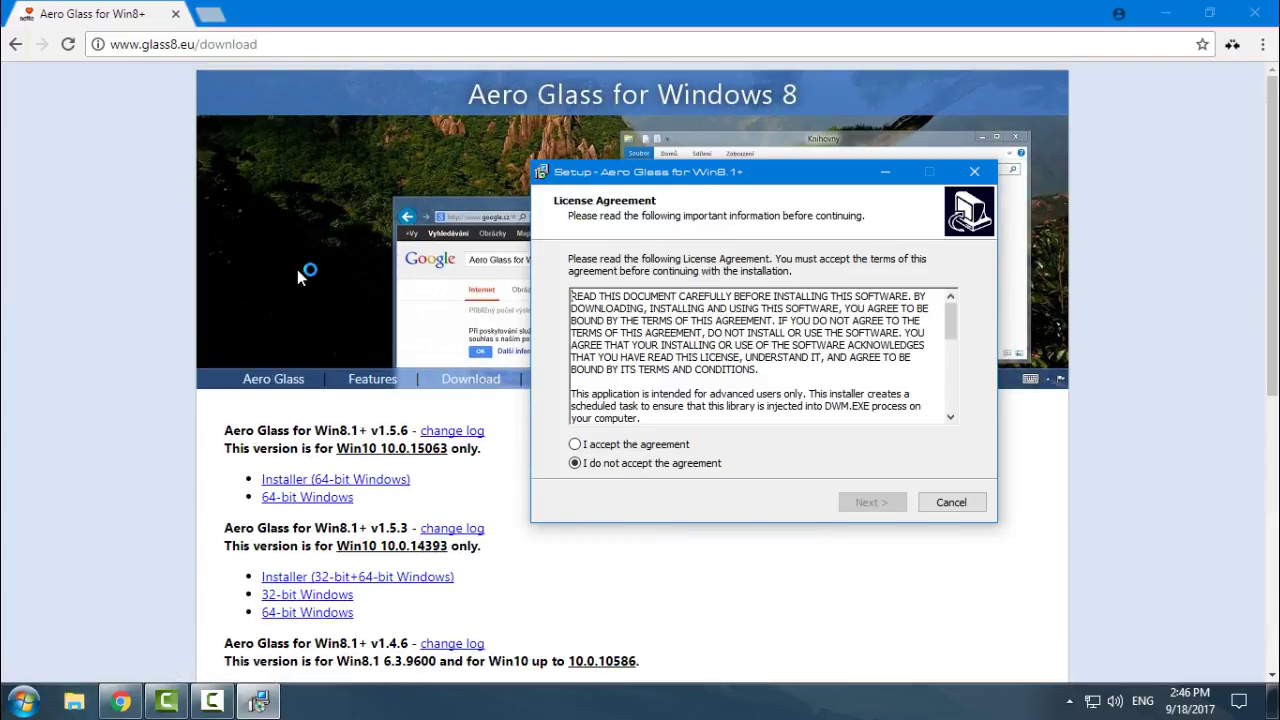
click(1262, 18)
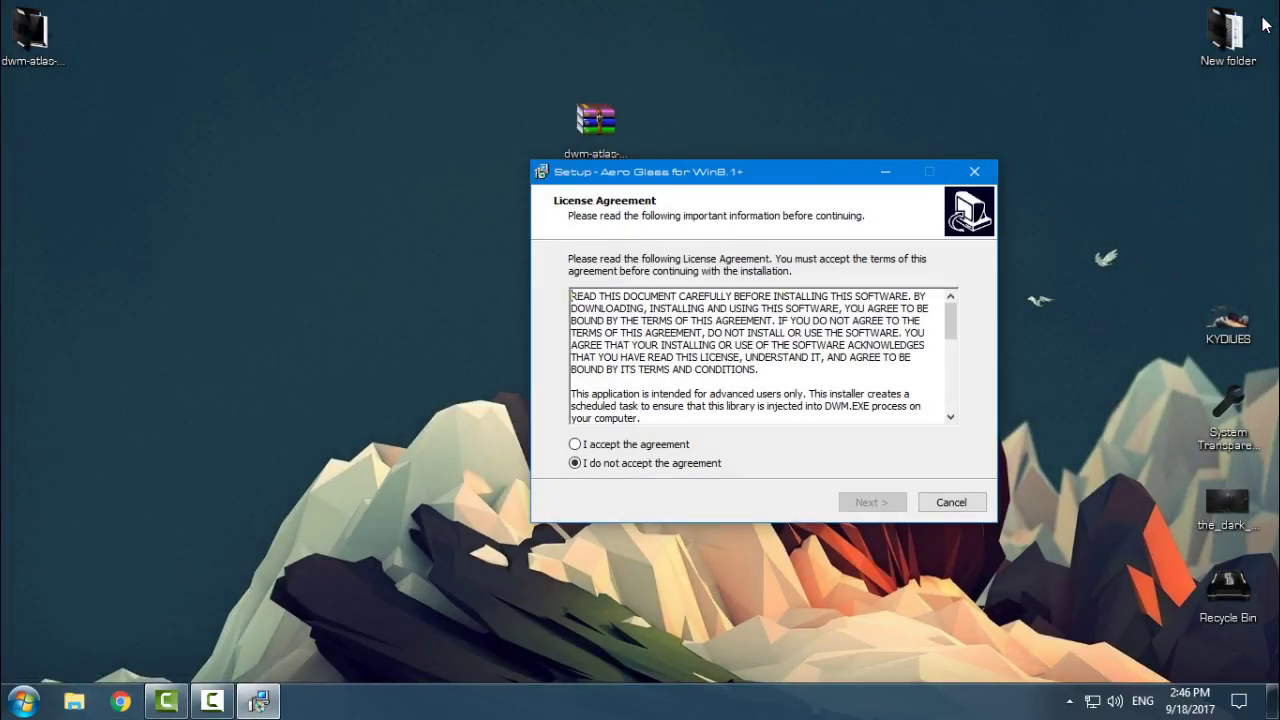
Step: Accept the license and install Aero Glass into C:\AeroGlass with the Aero Glass theme
key(alt+a)
drag(700, 171, 534, 159)
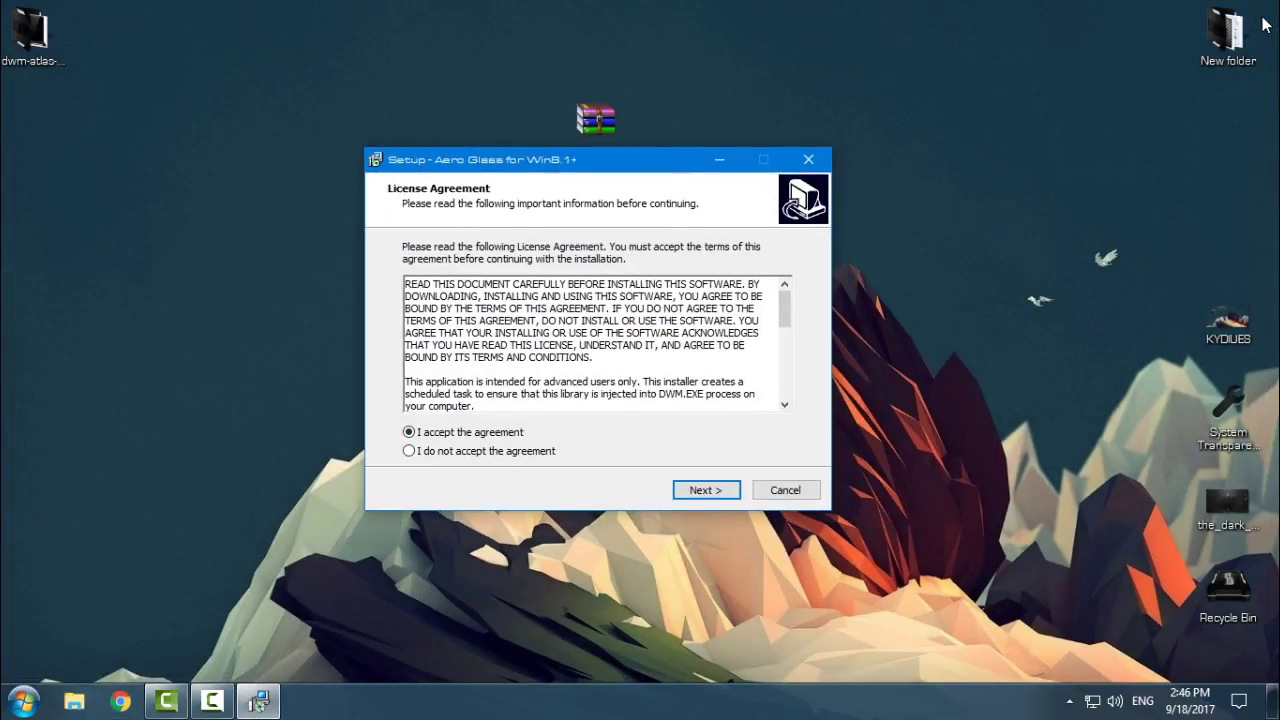
key(Return)
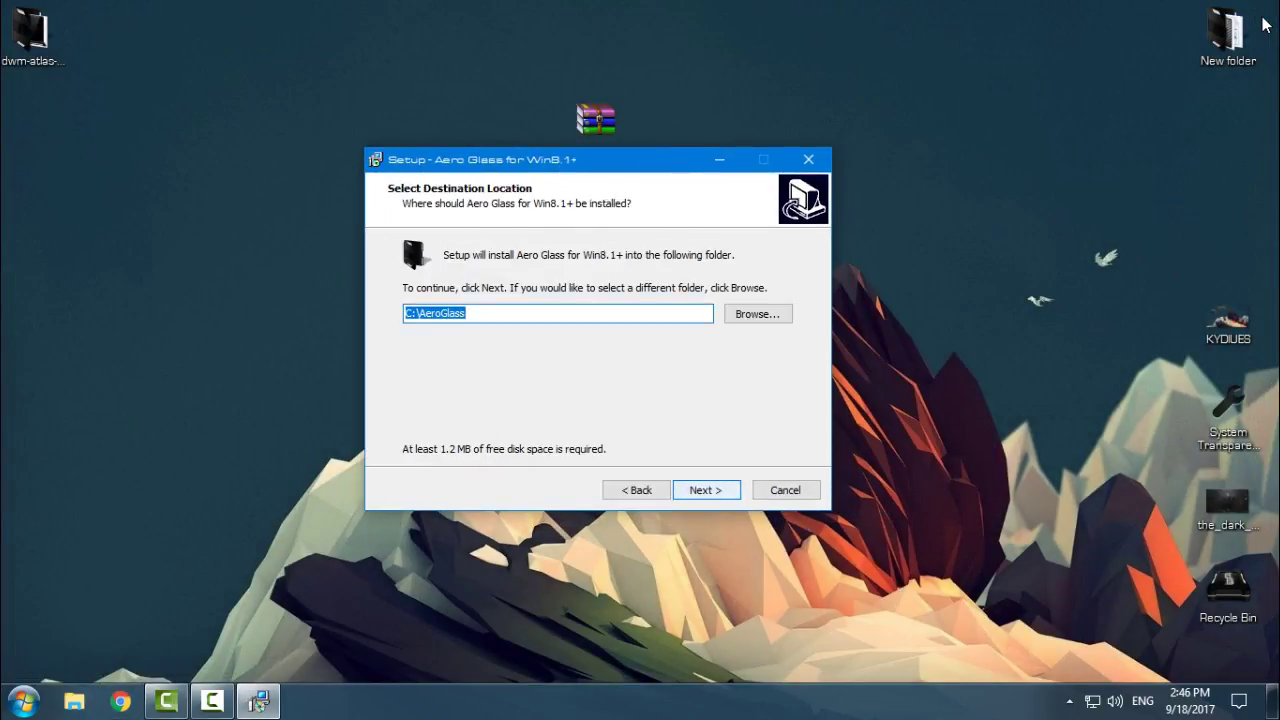
key(End)
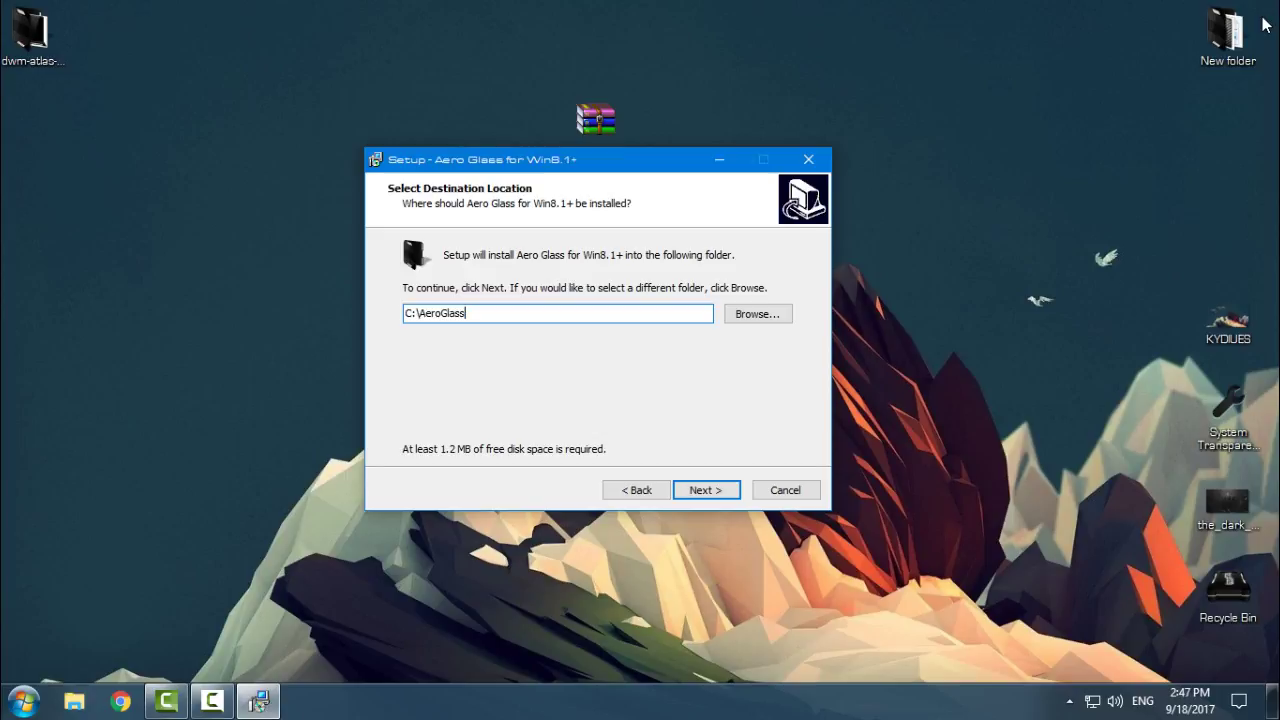
key(Return)
key(Return)
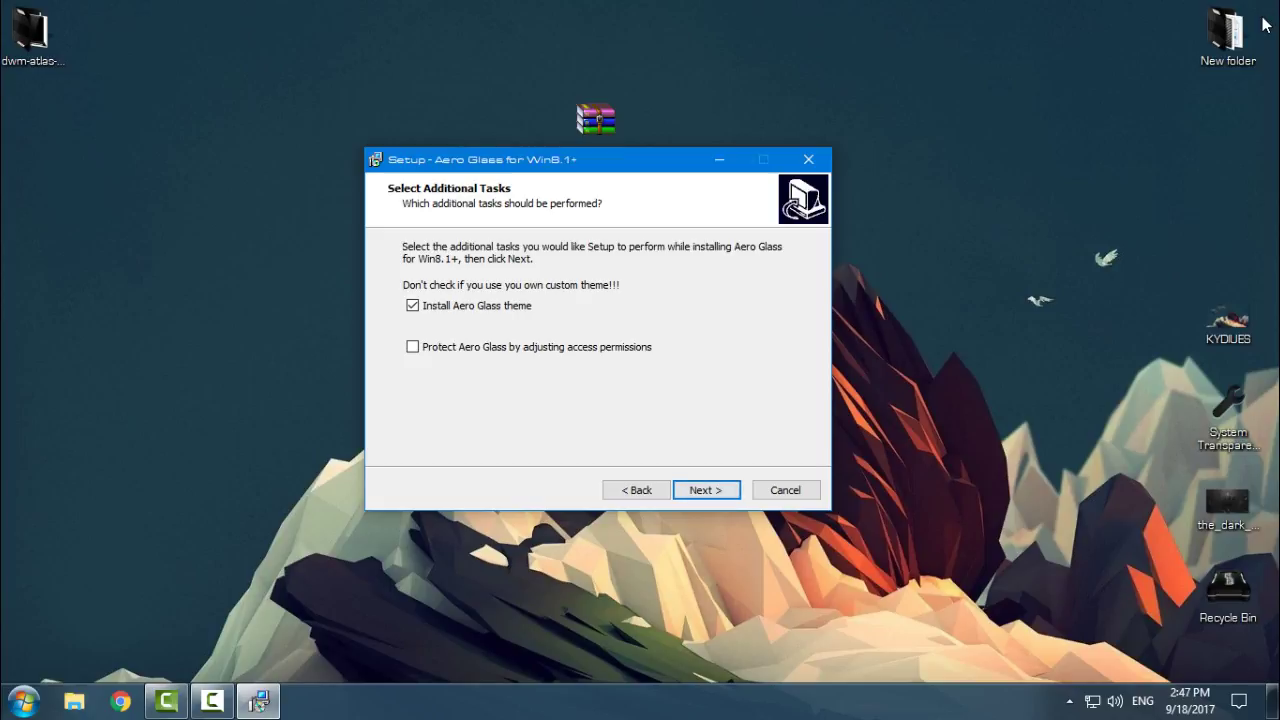
key(Return)
key(Return)
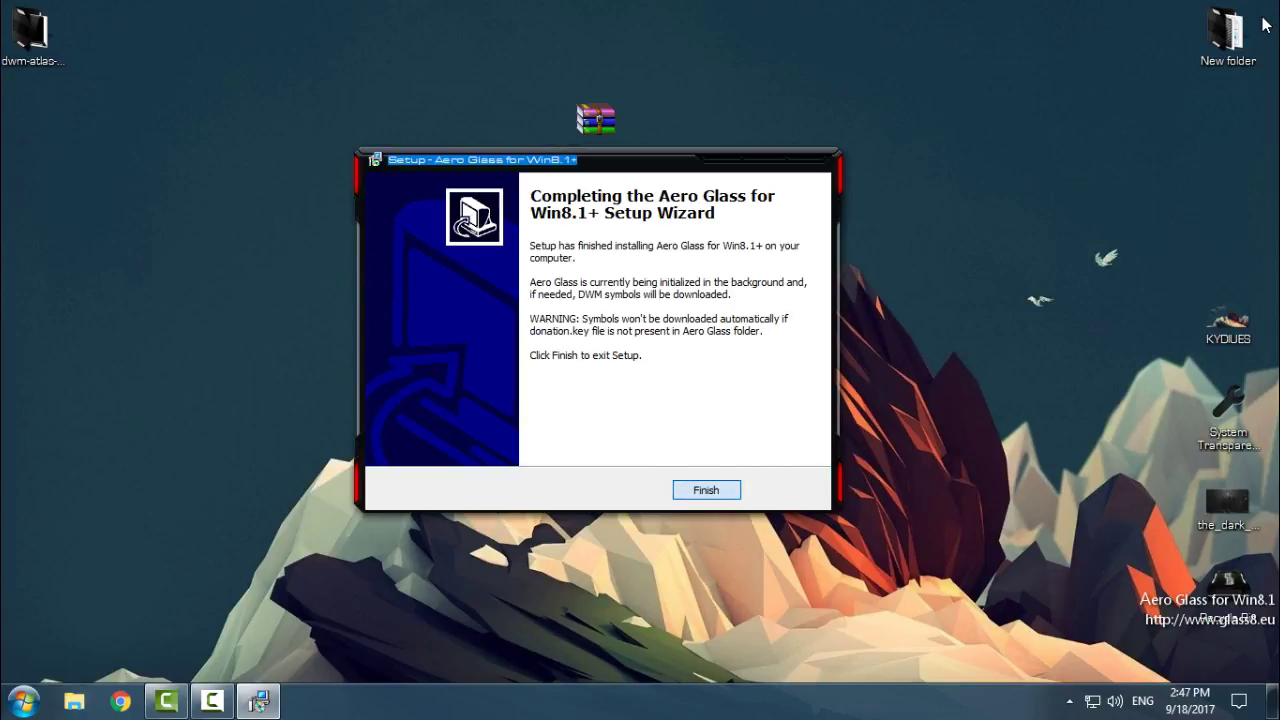
Step: Finish setup, refresh the desktop, and open a File Explorer window showing the glass frame
key(Return)
right_click(391, 254)
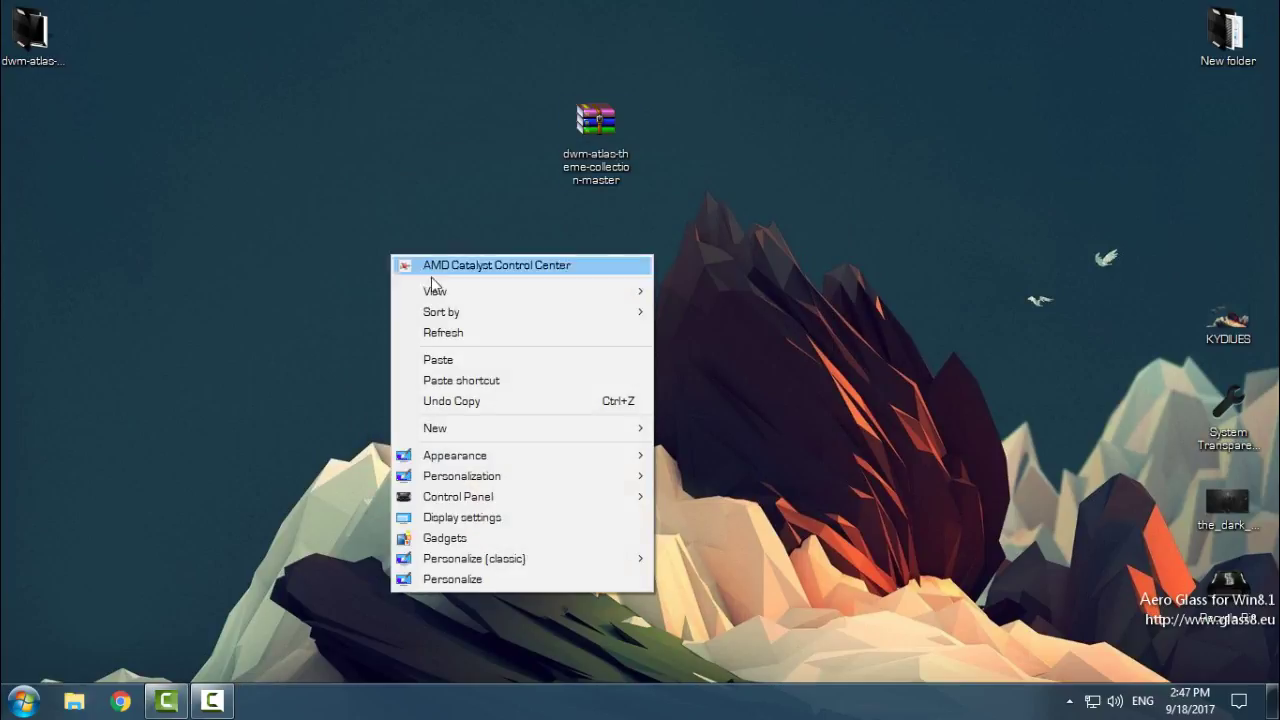
click(461, 342)
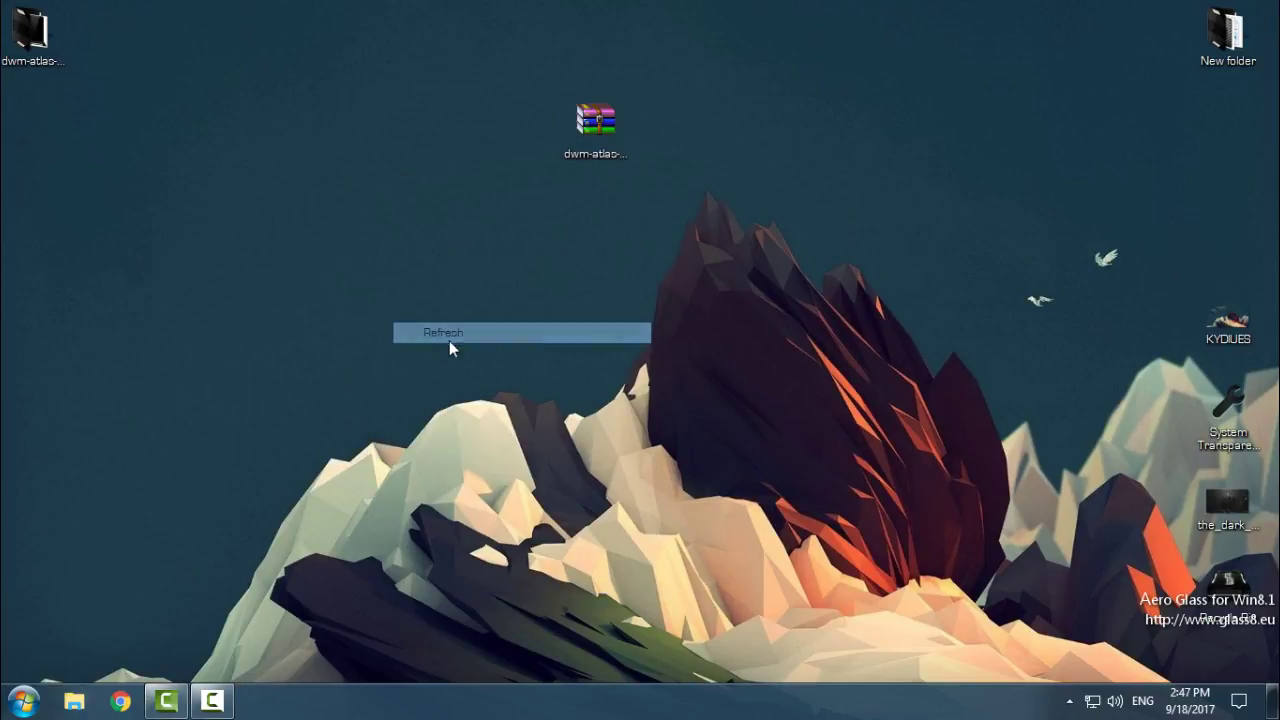
click(72, 704)
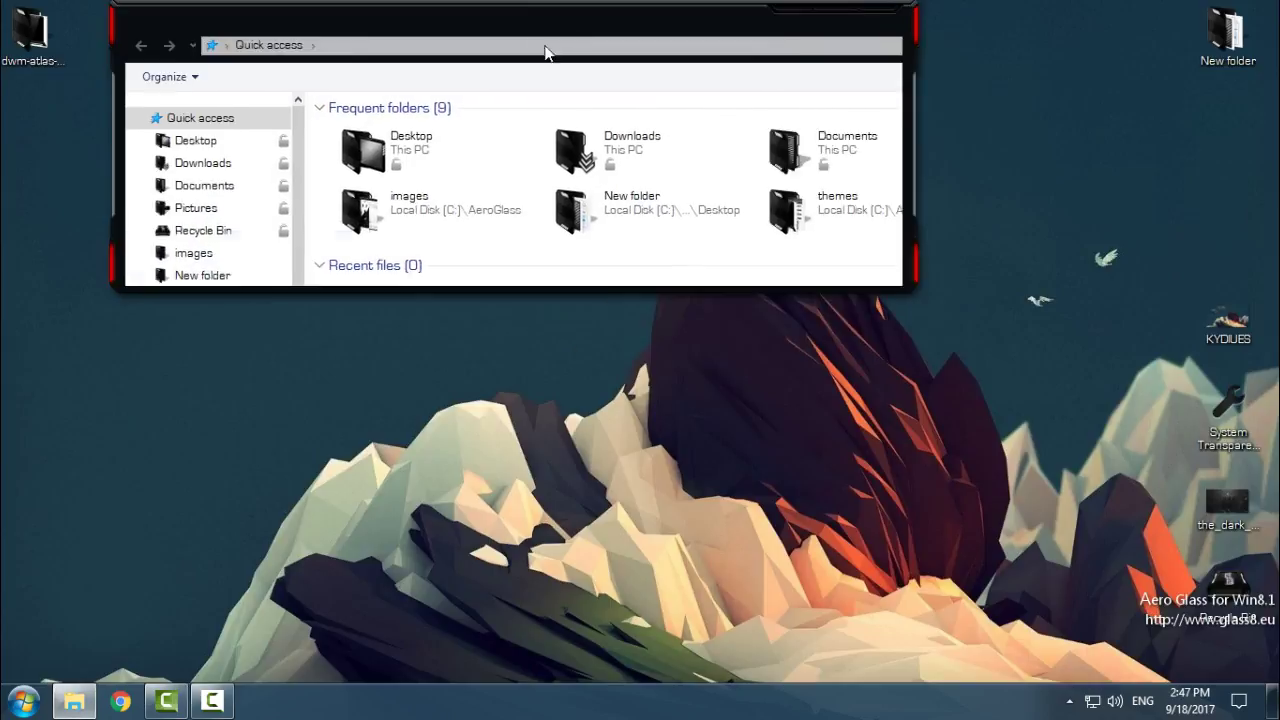
mouse_move(545, 52)
mouse_down()
mouse_move(996, 52)
mouse_move(988, 39)
mouse_move(909, 40)
mouse_move(283, 80)
mouse_move(250, 44)
mouse_up()
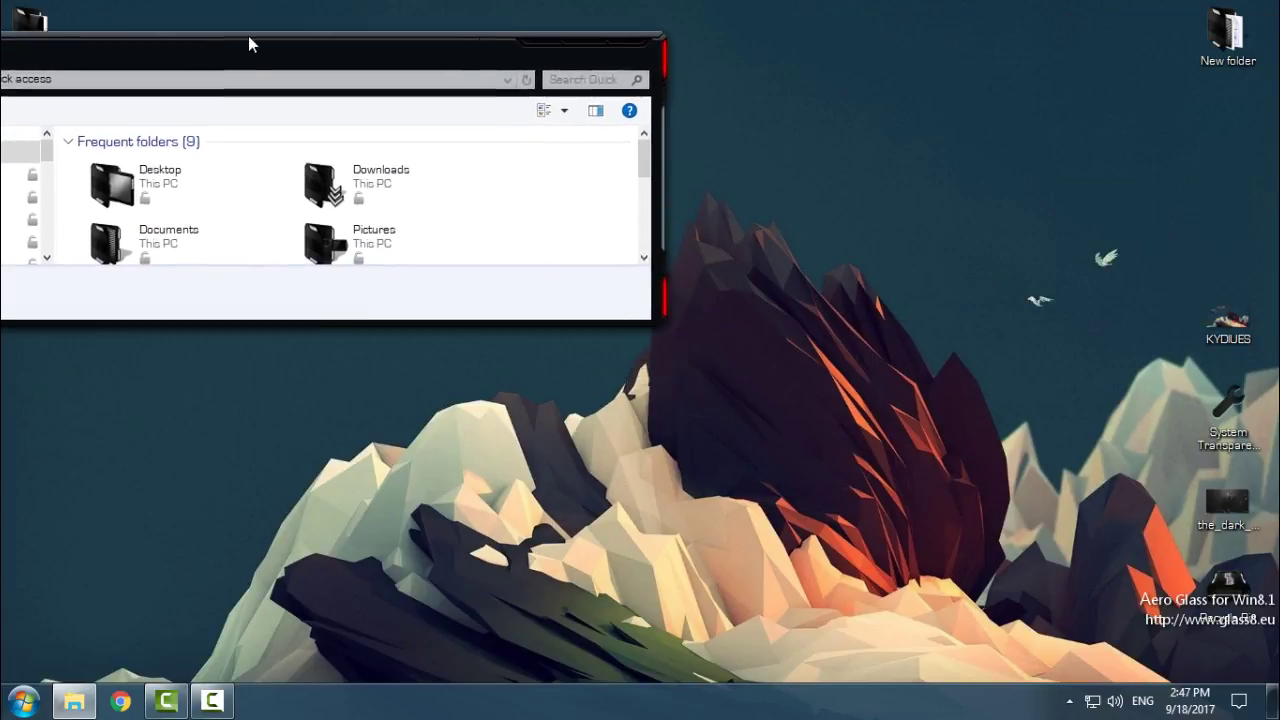
Step: Open dwm-atlas-theme-collection-master\files maximized, select AeroGlassGUI, then minimize Explorer
click(620, 38)
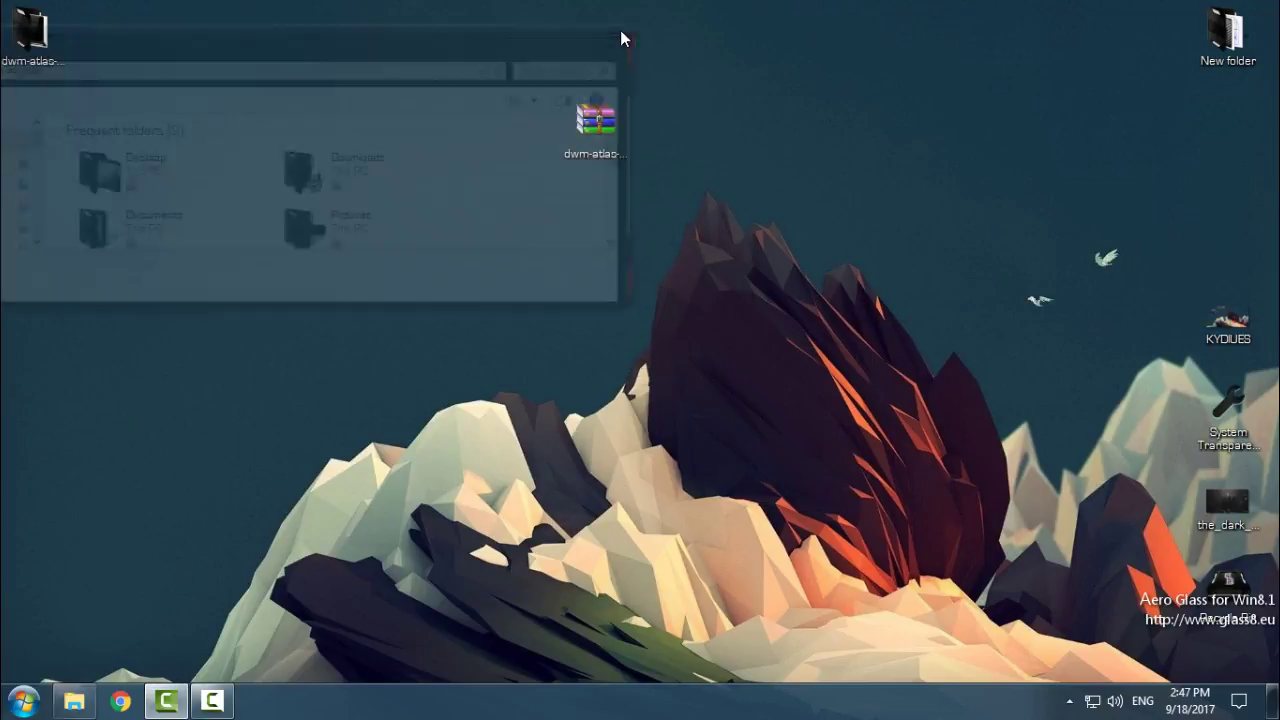
double_click(52, 31)
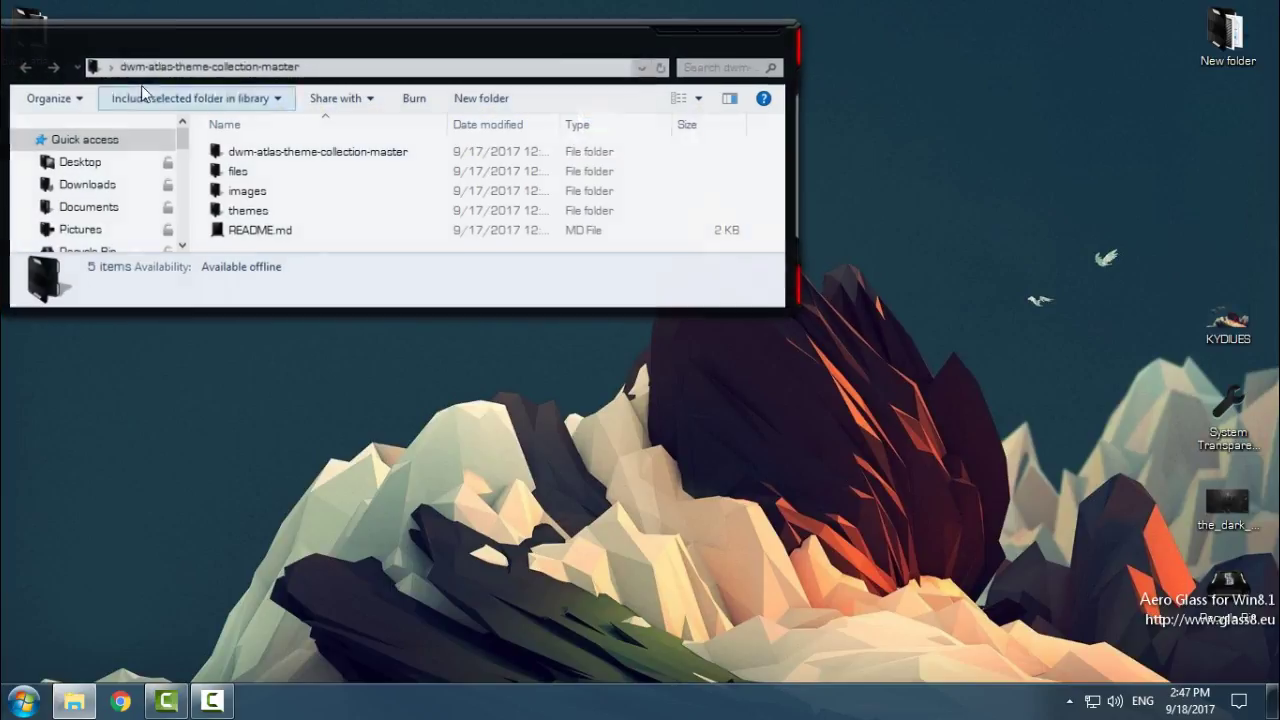
click(740, 28)
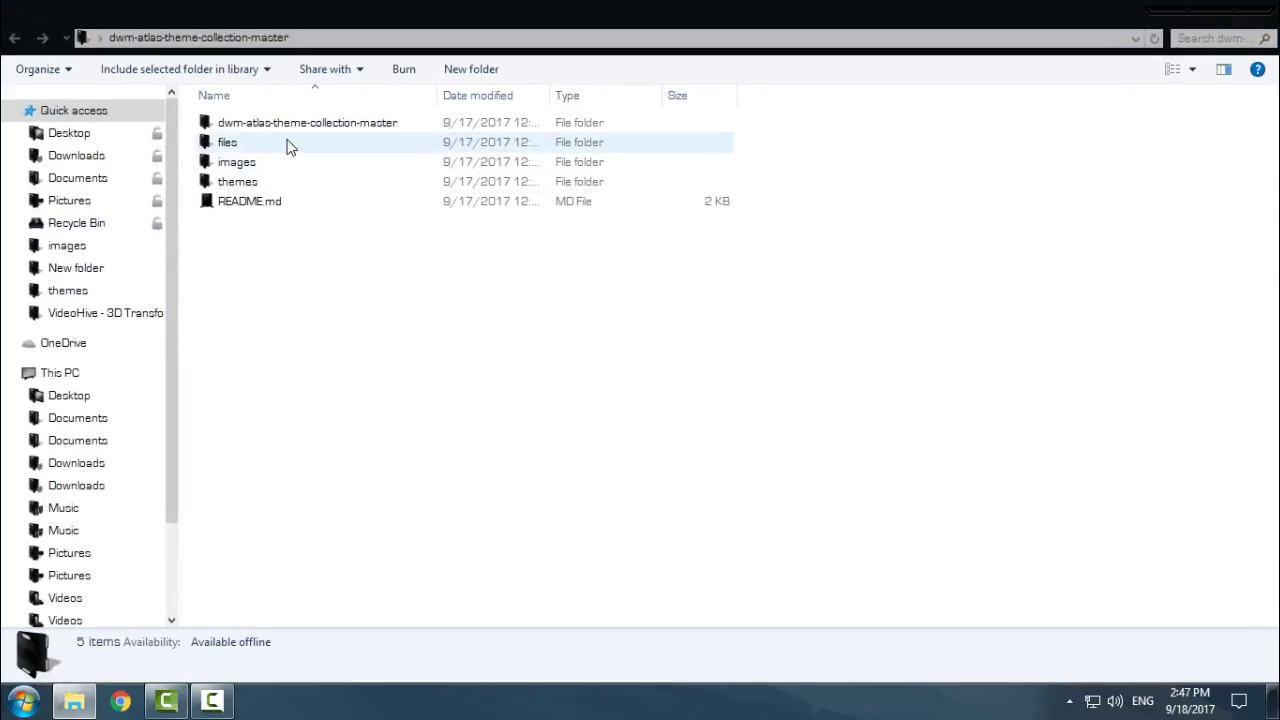
double_click(288, 145)
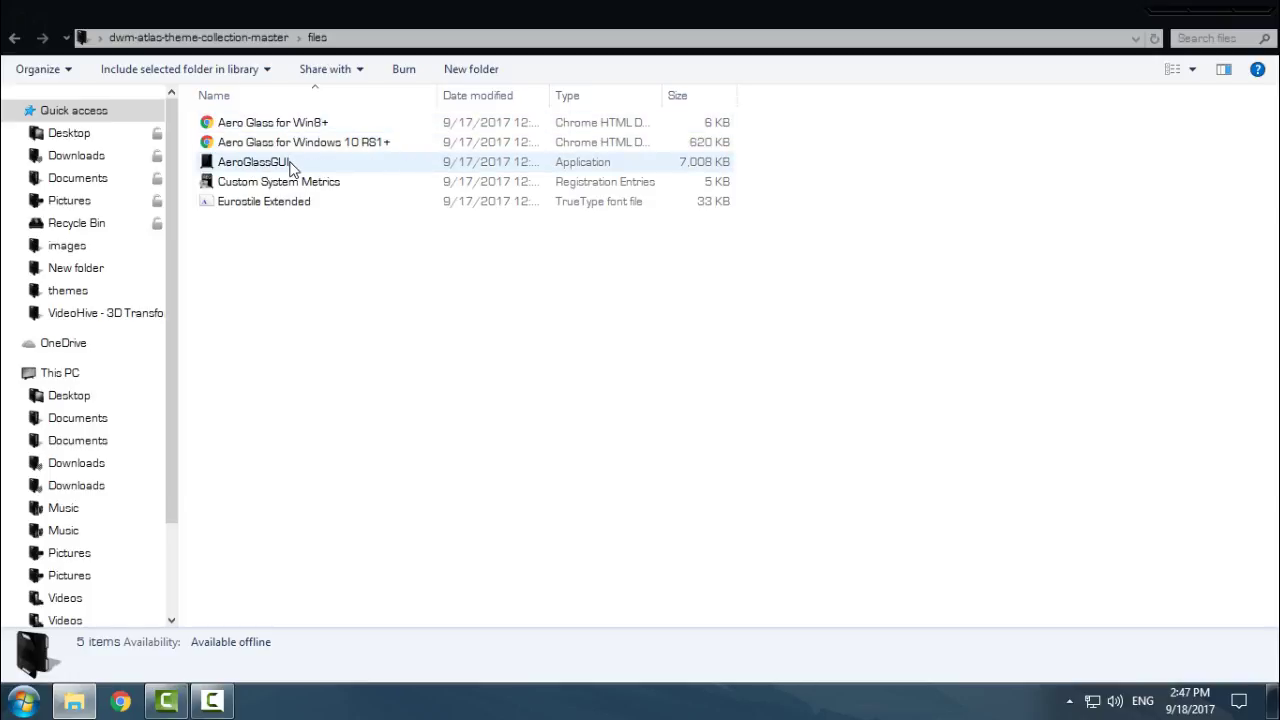
click(290, 168)
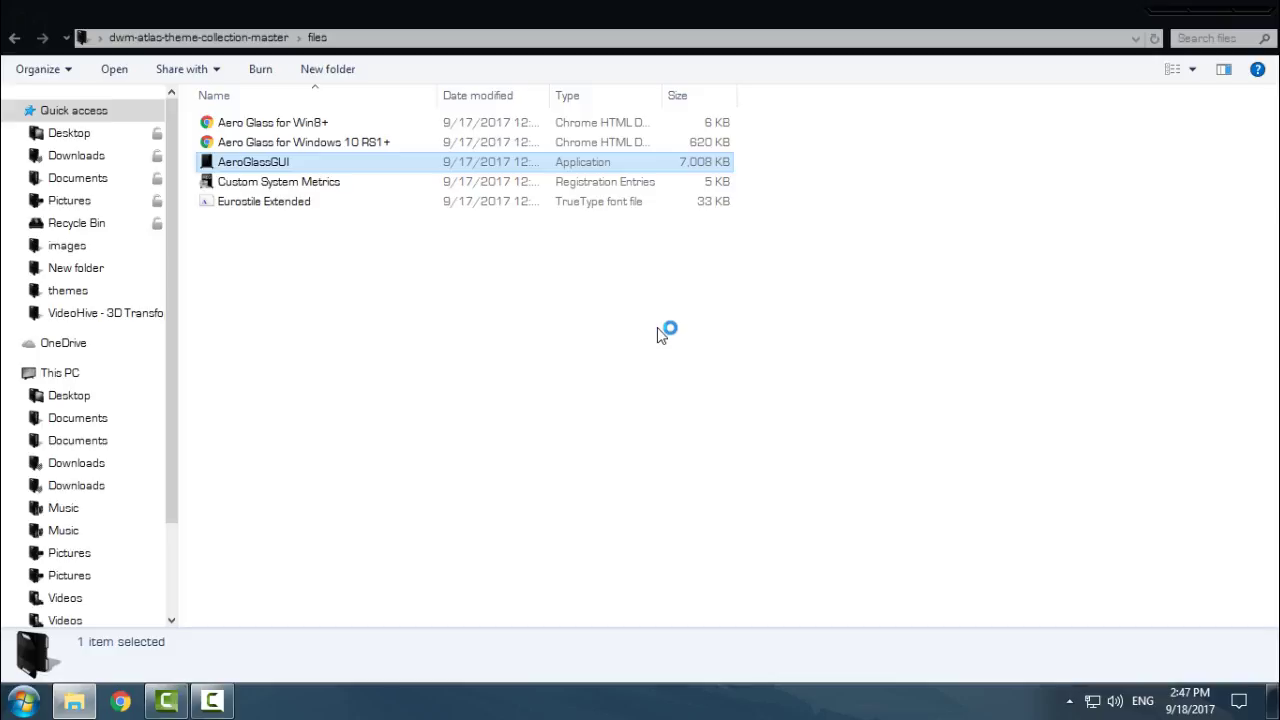
click(1170, 10)
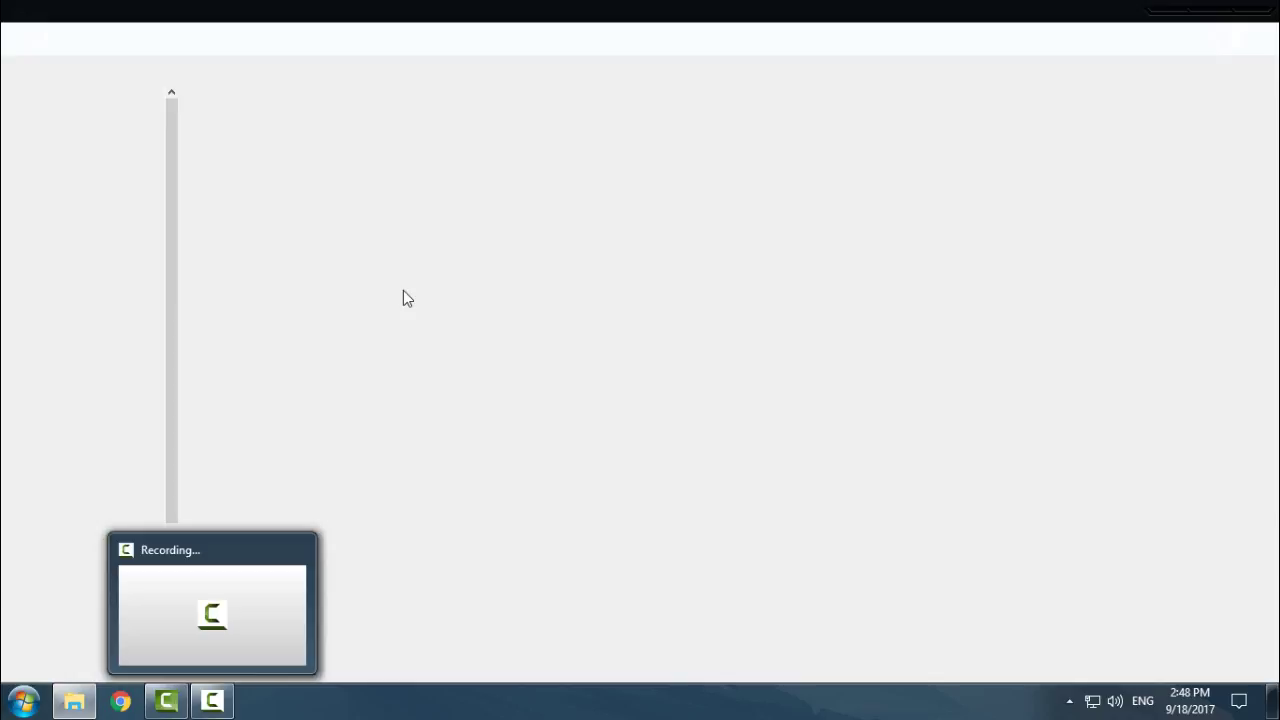
Step: Launch AeroGlassGUI, move its window right, and bring the files folder back up
key(Return)
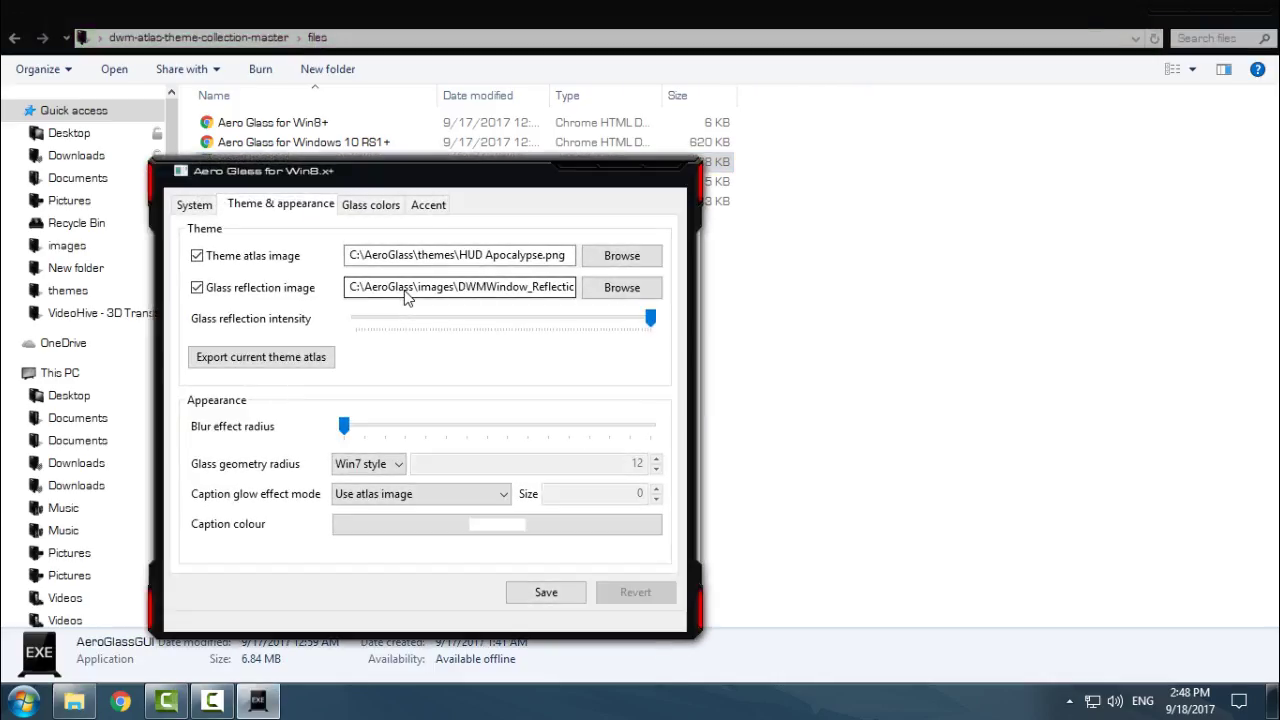
drag(470, 171, 777, 121)
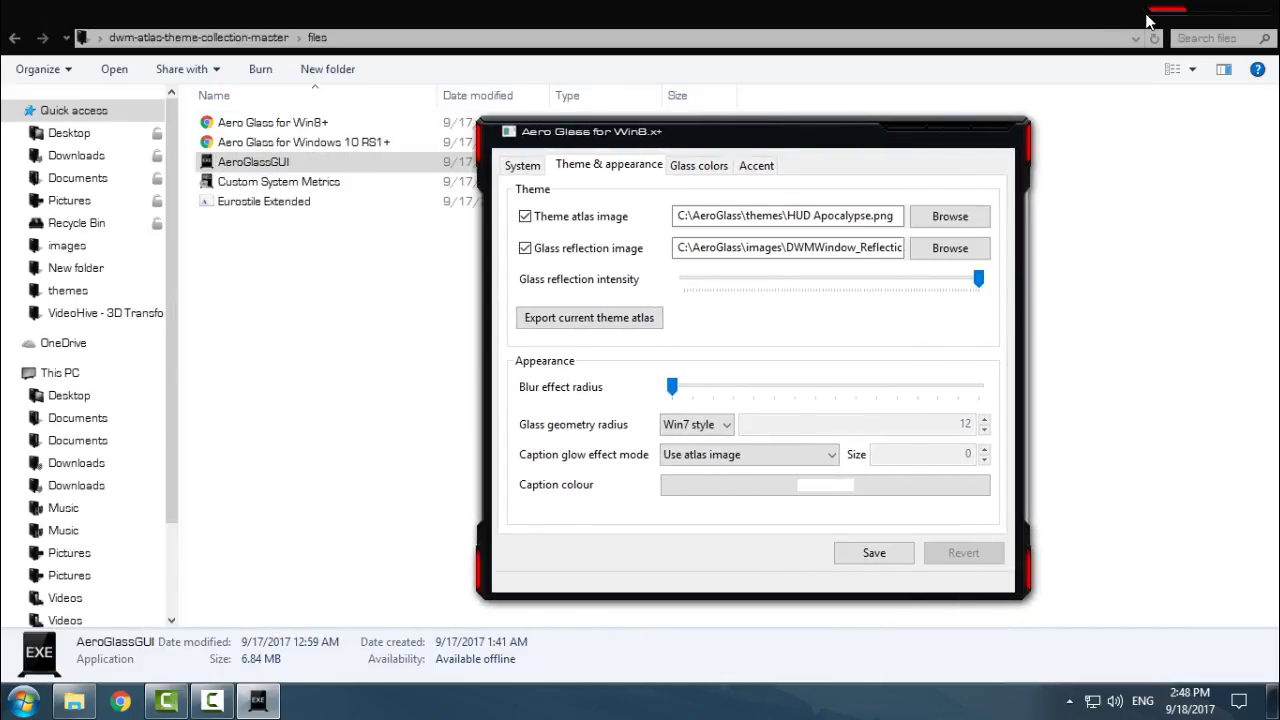
click(1148, 20)
mouse_move(74, 701)
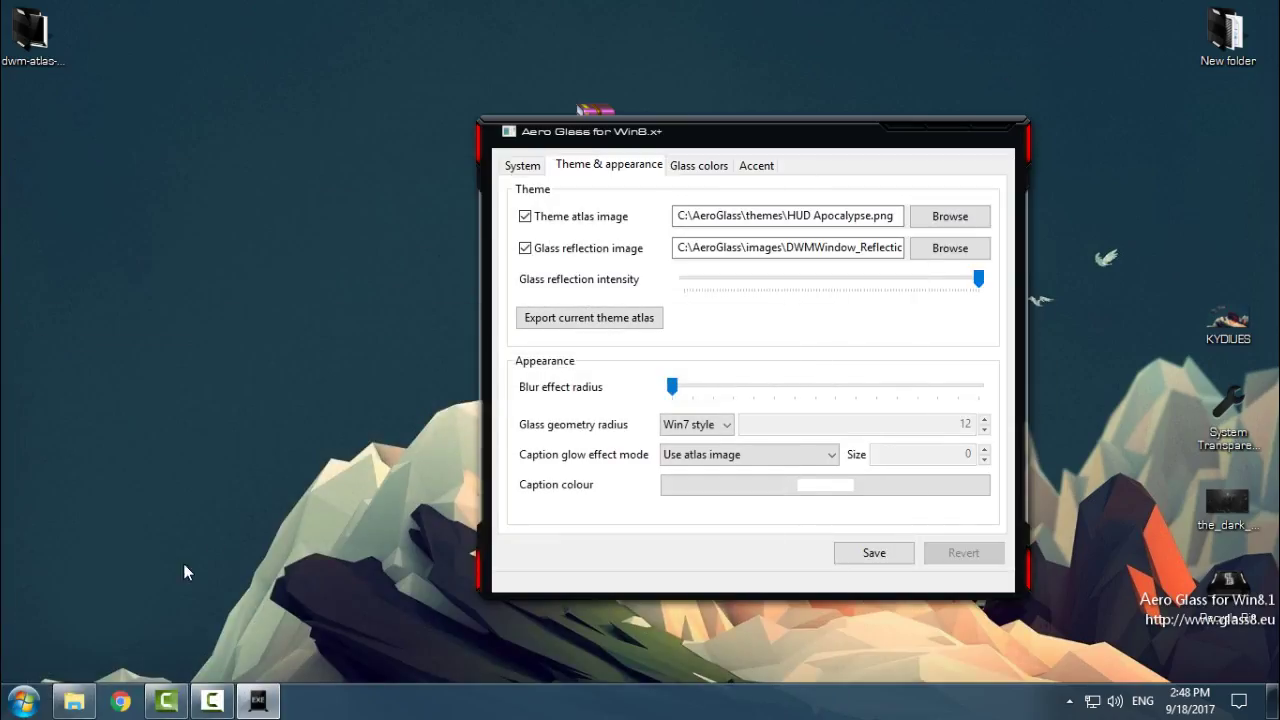
click(69, 703)
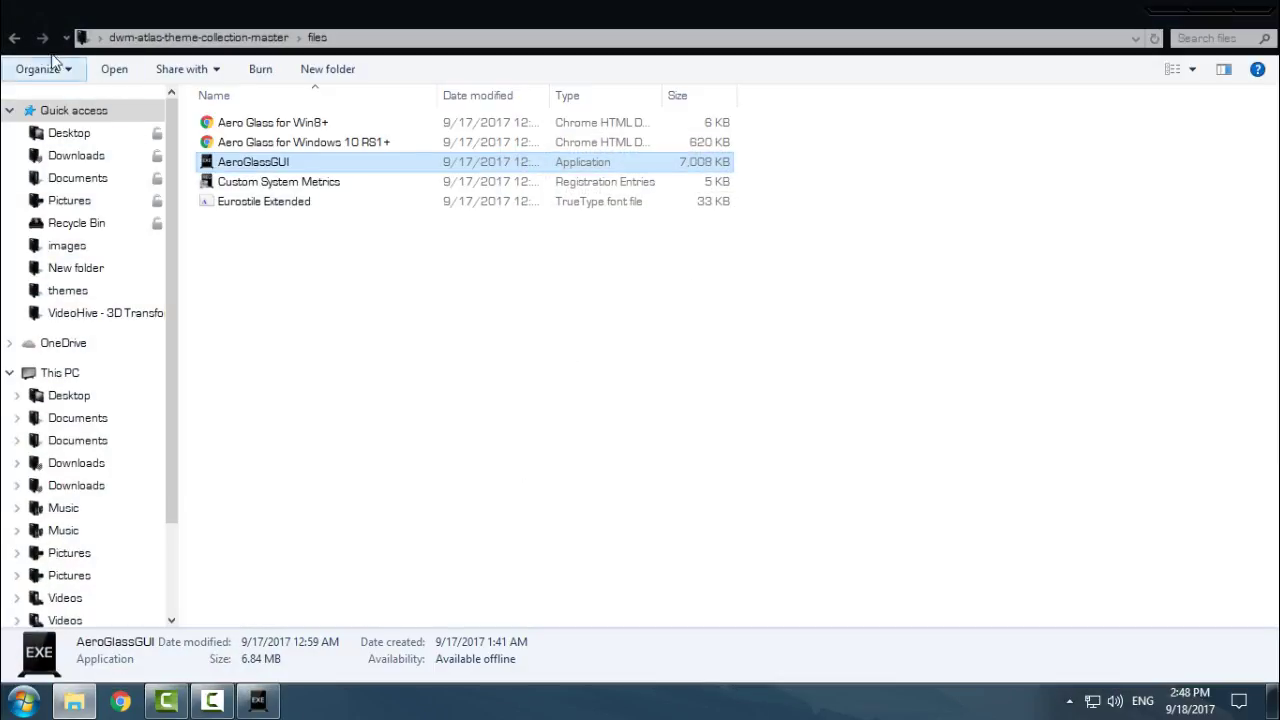
Step: Browse the collection's images folder, then go back and open the themes folder
click(16, 38)
double_click(233, 164)
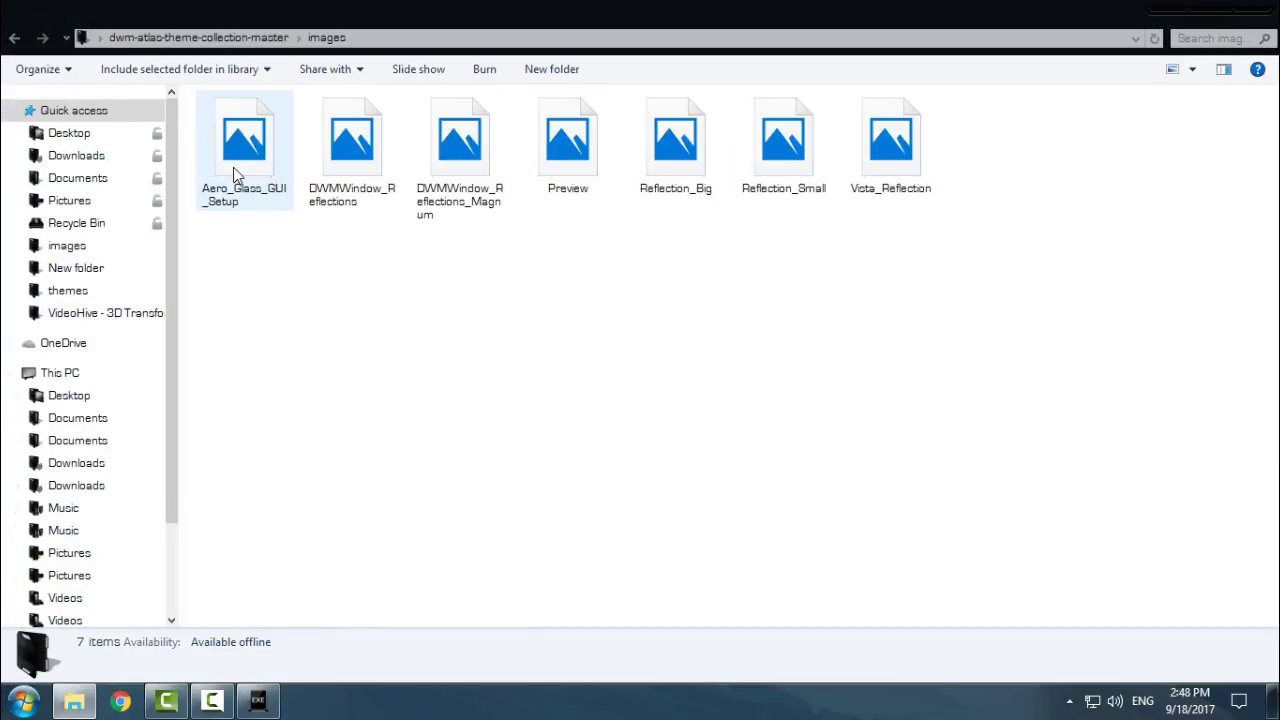
mouse_move(240, 250)
mouse_down()
mouse_move(858, 312)
mouse_move(893, 280)
mouse_up()
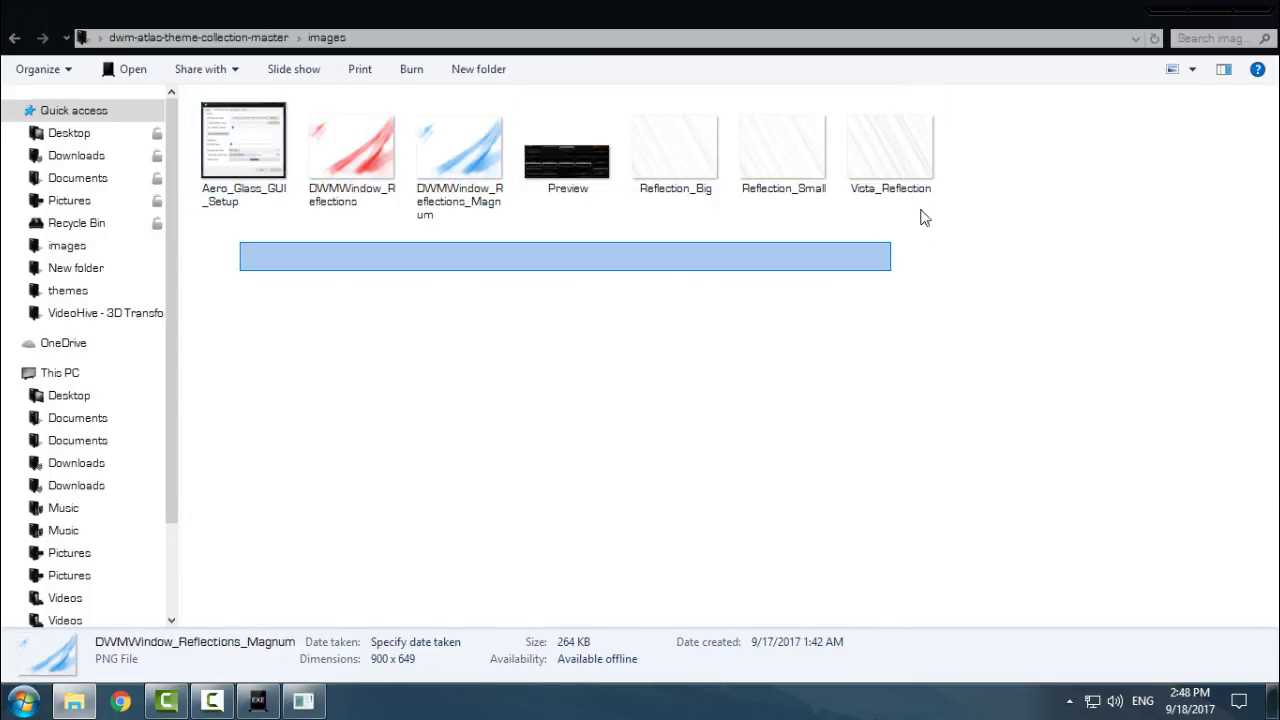
click(15, 38)
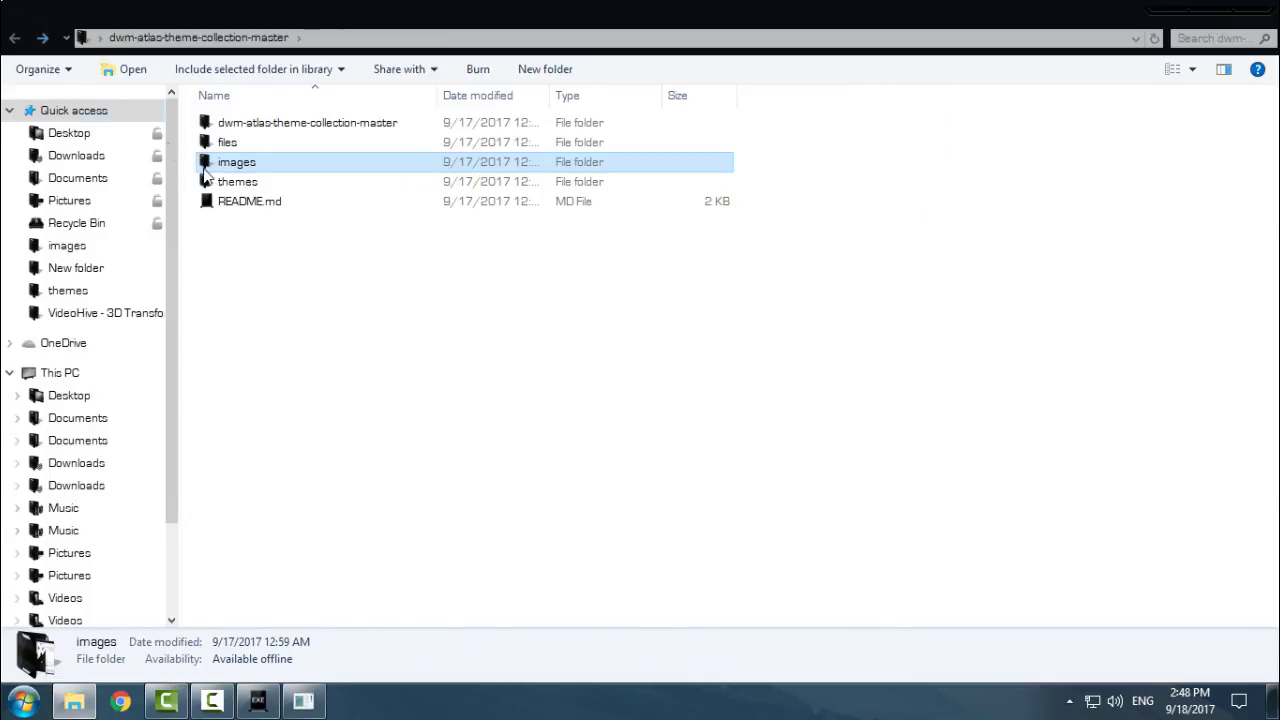
click(230, 183)
double_click(230, 183)
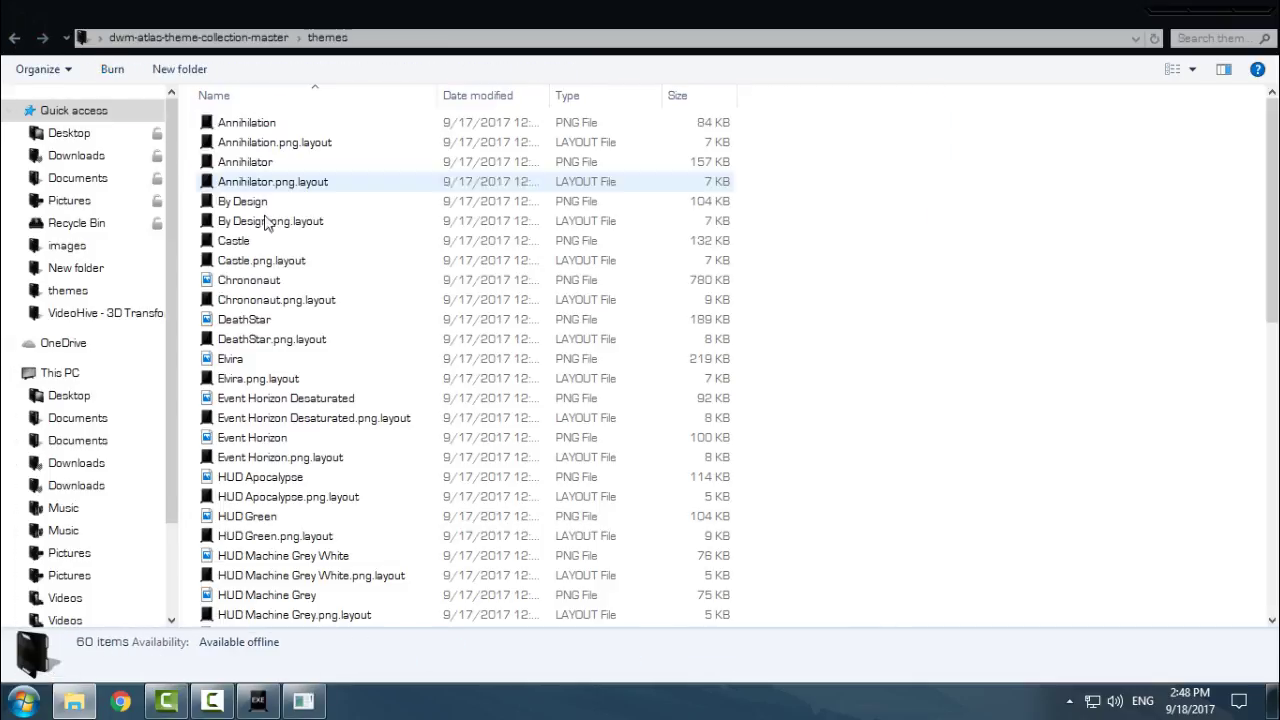
Step: Check the files folder, then reopen themes and select the Elvira theme image
click(15, 38)
double_click(277, 148)
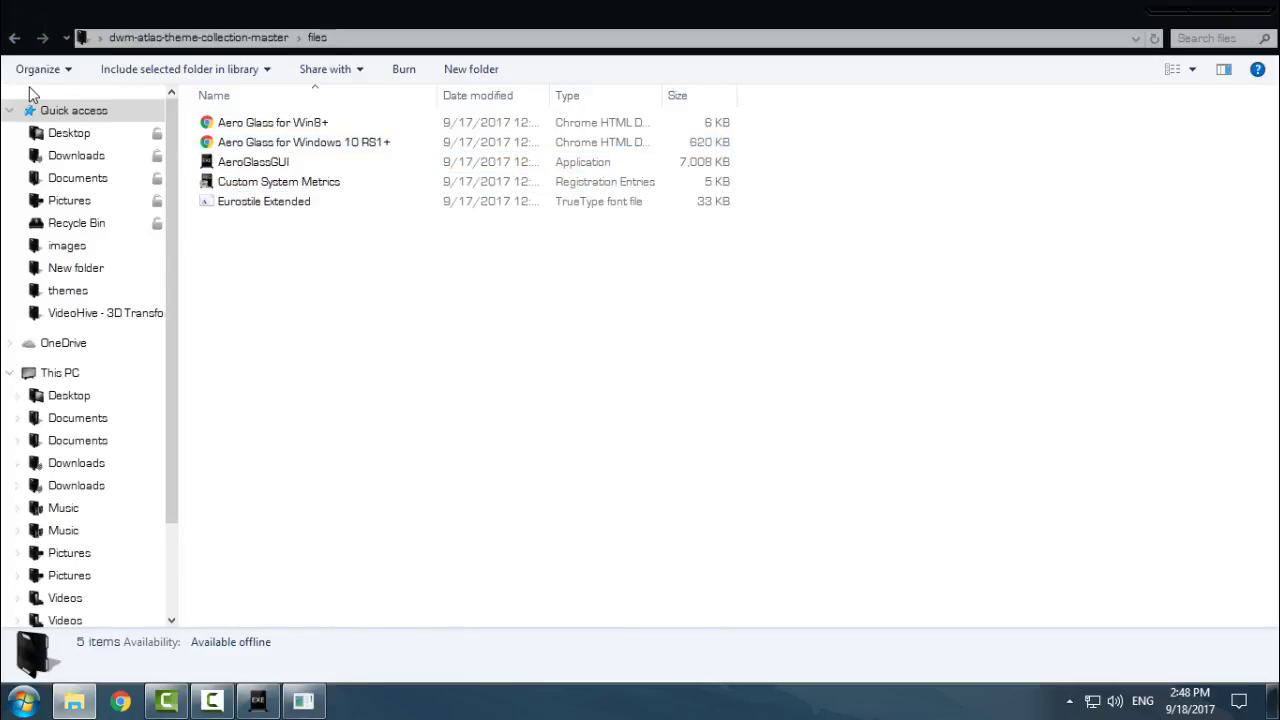
key(alt+Left)
double_click(282, 181)
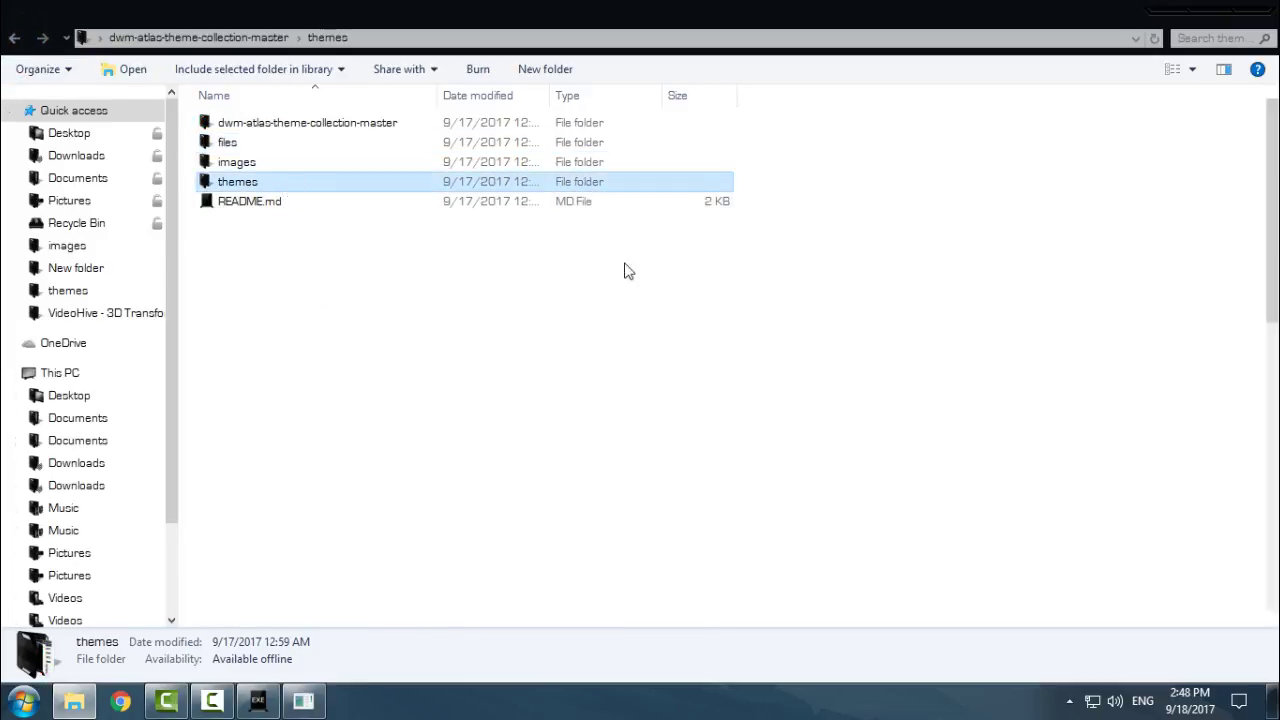
click(432, 357)
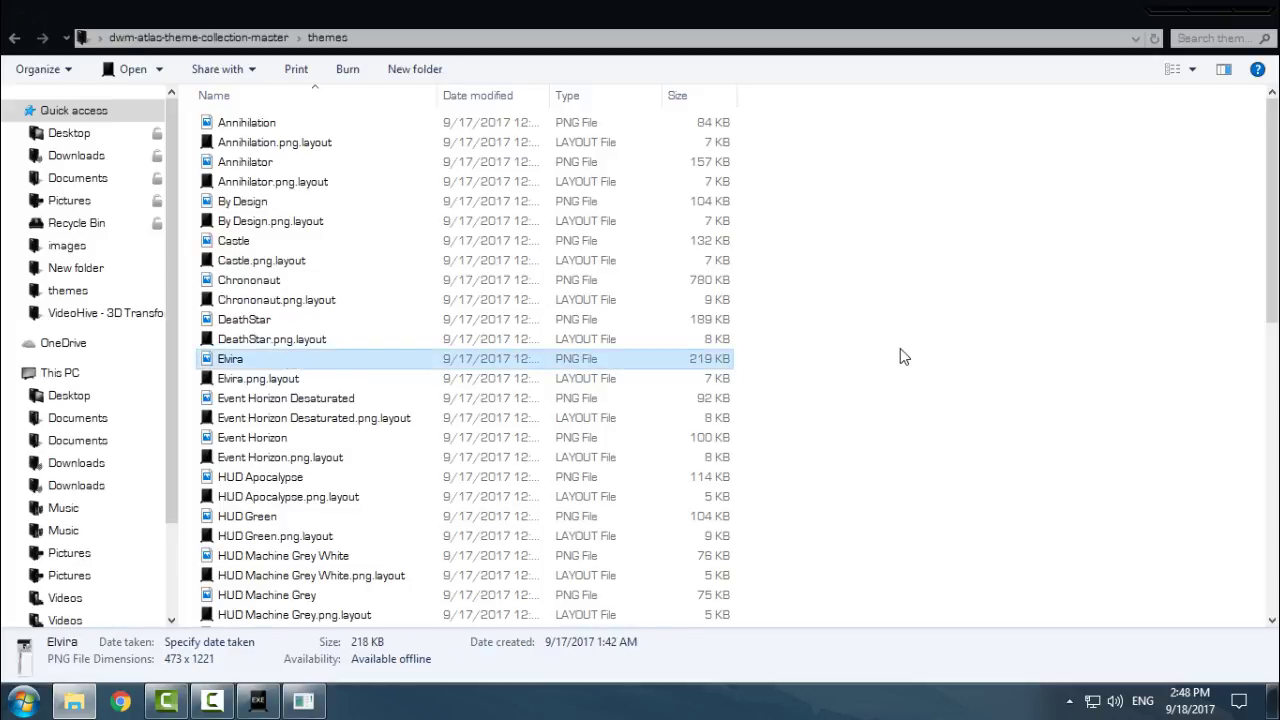
scroll(900, 348, down, 4)
scroll(880, 355, down, 2)
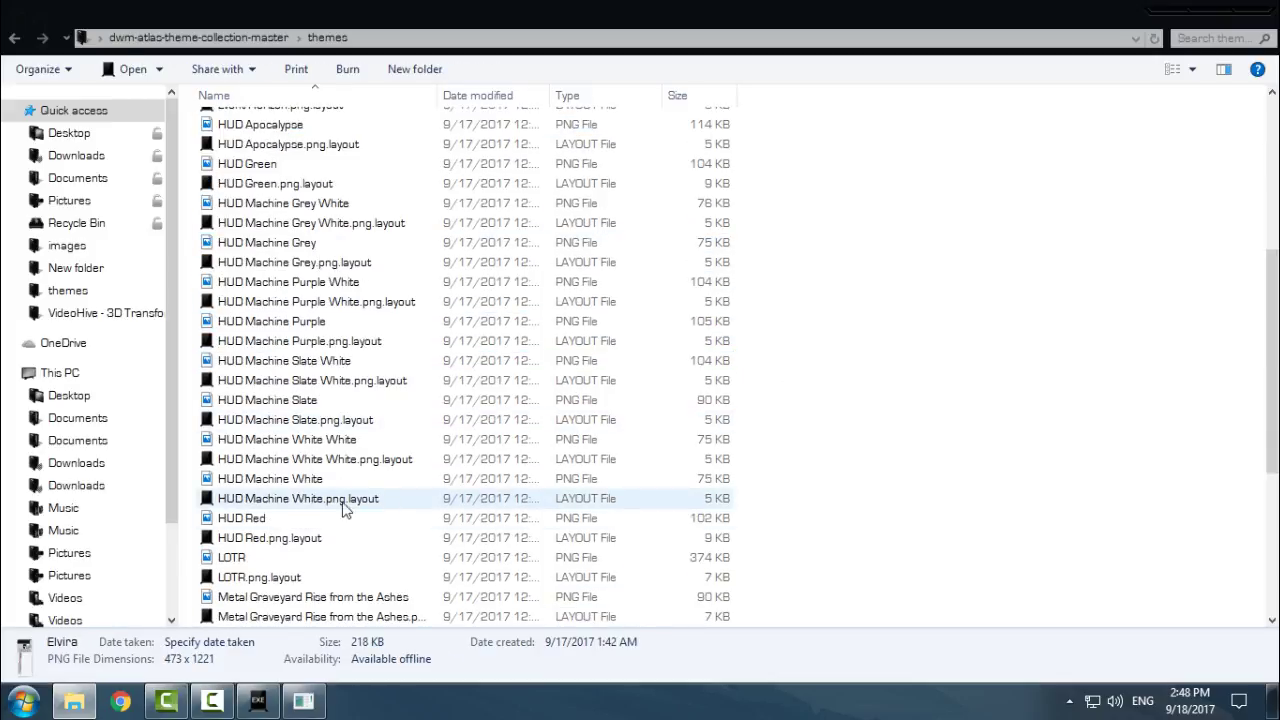
scroll(310, 497, up, 4)
scroll(310, 497, up, 2)
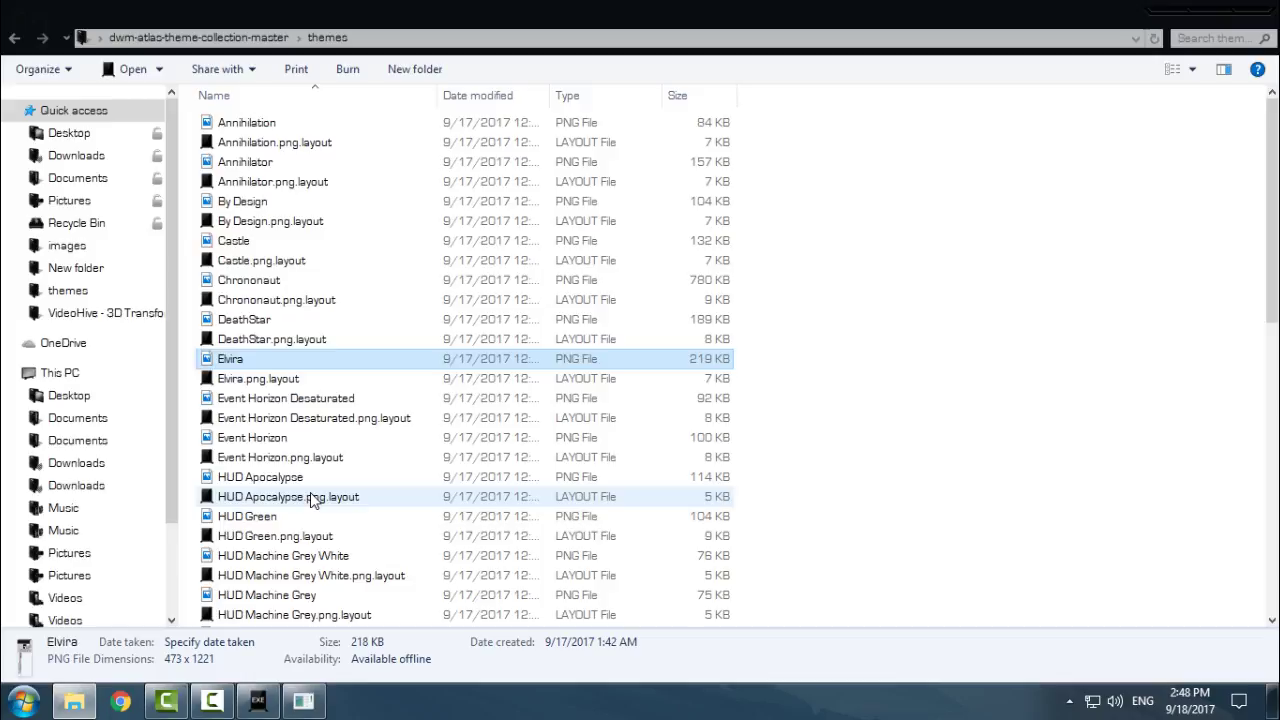
Step: Close Explorer and toggle Theme atlas image off and on, leaving it checked with an empty path
click(1258, 20)
click(690, 450)
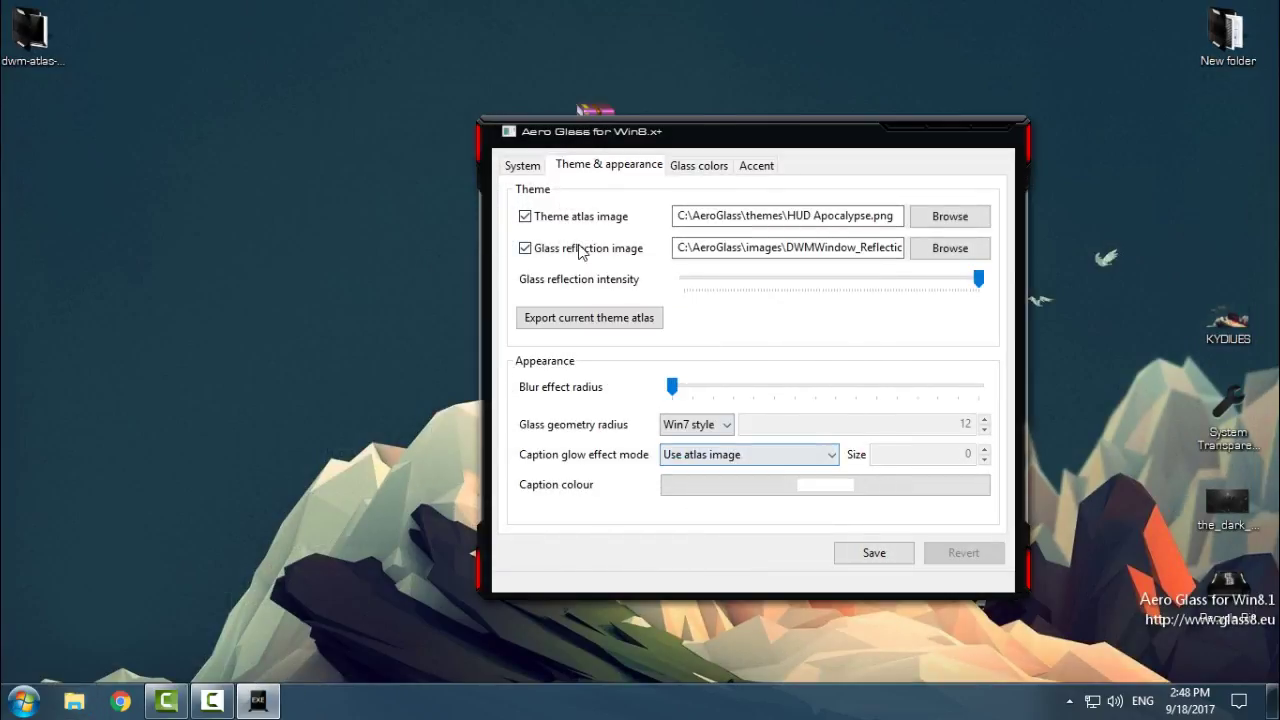
click(568, 218)
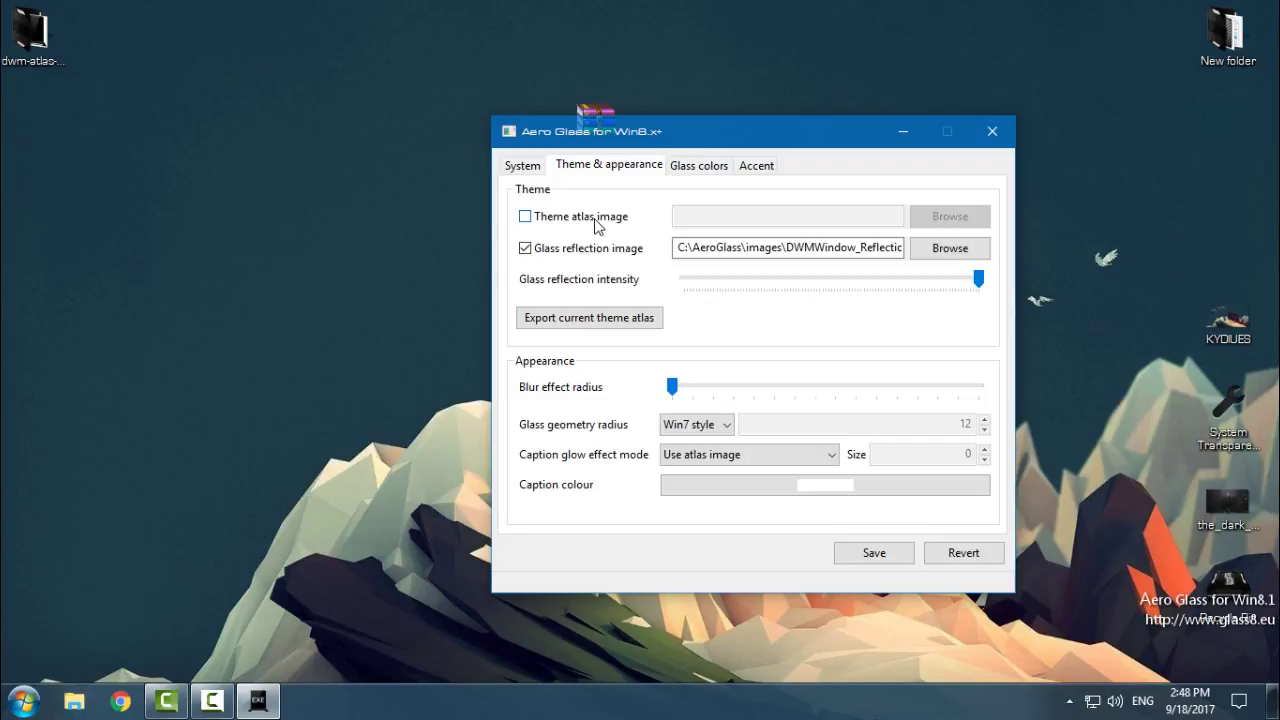
mouse_move(643, 138)
mouse_down()
mouse_move(443, 136)
mouse_move(458, 126)
mouse_up()
click(405, 210)
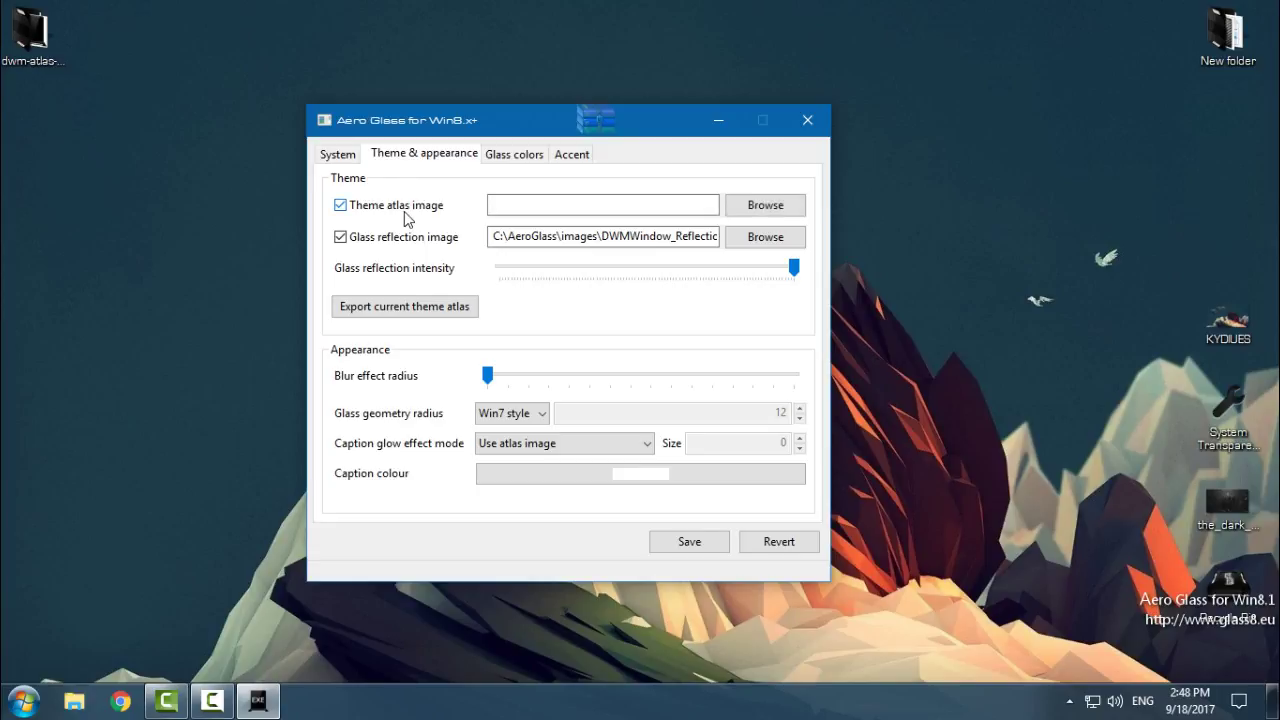
click(405, 210)
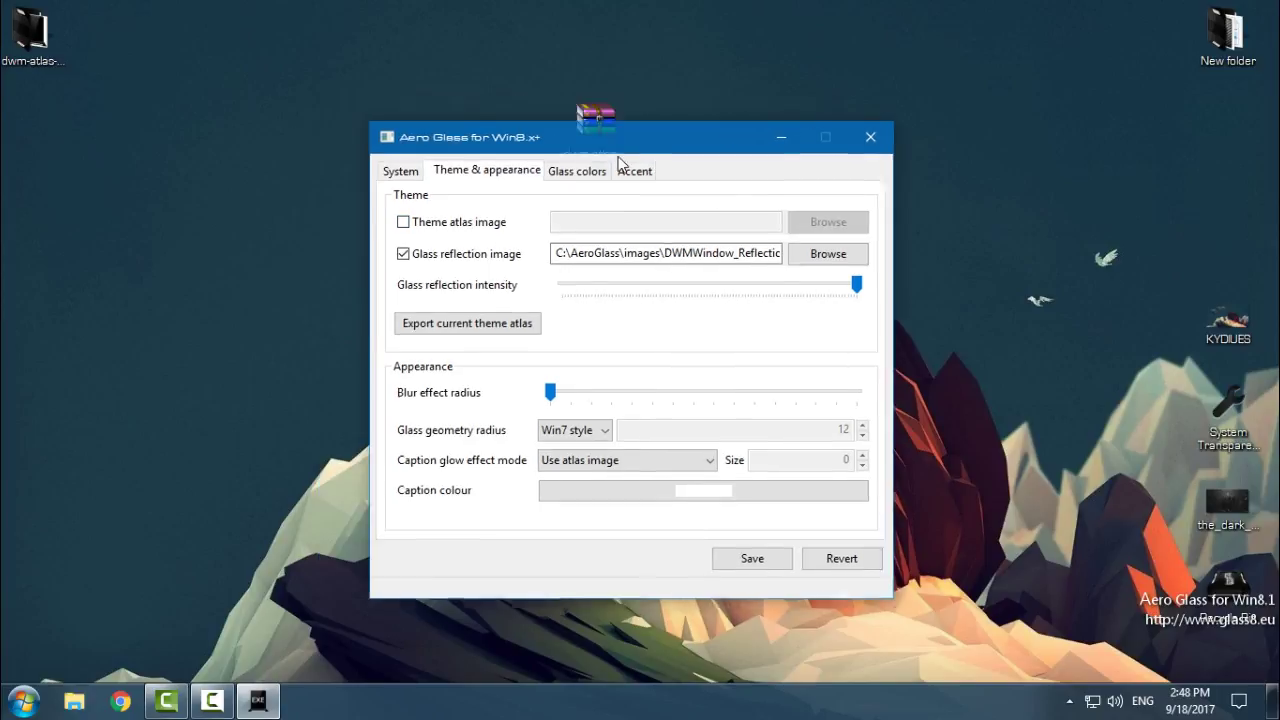
mouse_move(555, 135)
mouse_down()
mouse_move(505, 172)
mouse_move(700, 364)
mouse_move(550, 310)
mouse_move(618, 200)
mouse_move(543, 152)
mouse_move(557, 141)
mouse_move(574, 164)
mouse_move(537, 144)
mouse_move(559, 144)
mouse_up()
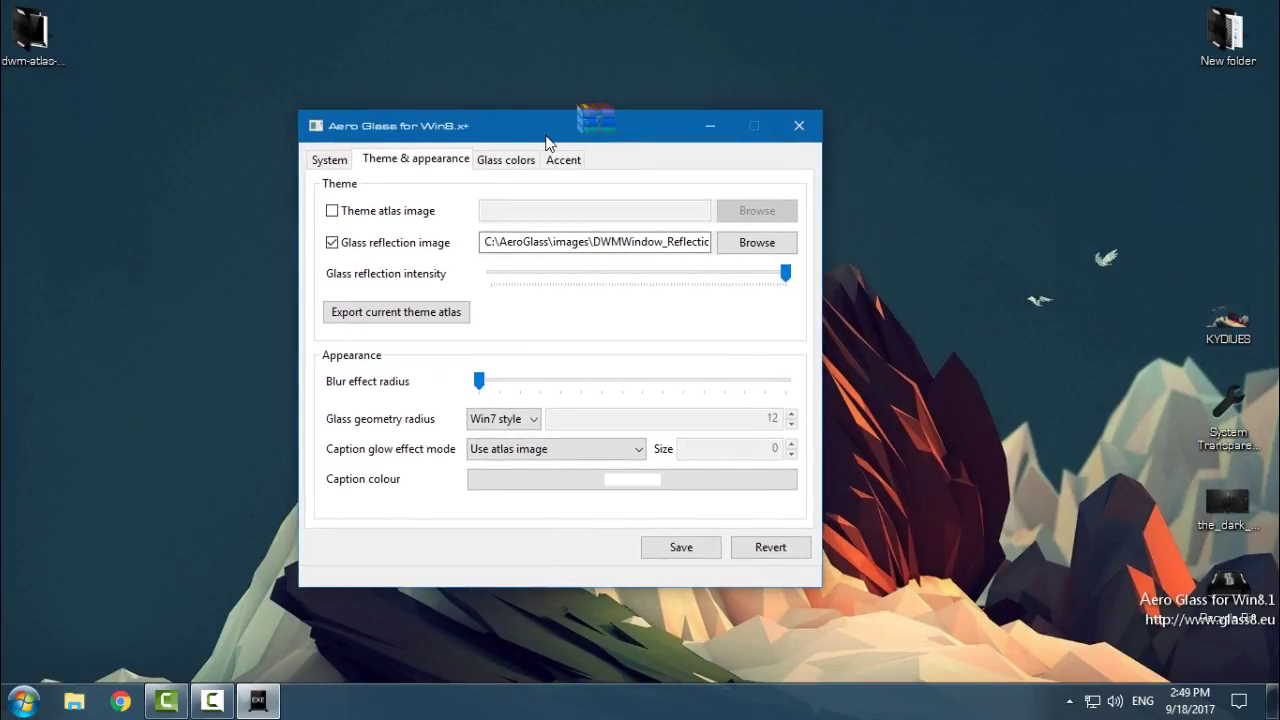
click(355, 218)
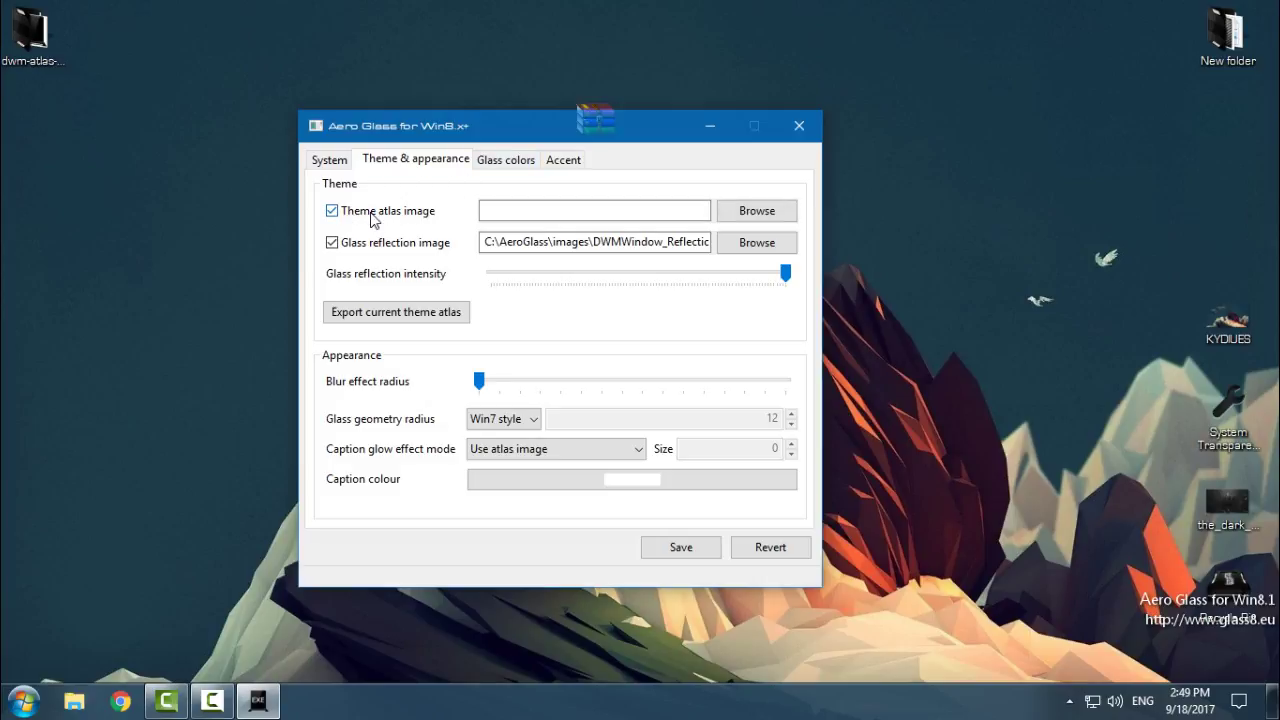
Step: Browse to C:\AeroGlass\themes and choose Toxic.png as the theme atlas image
click(722, 218)
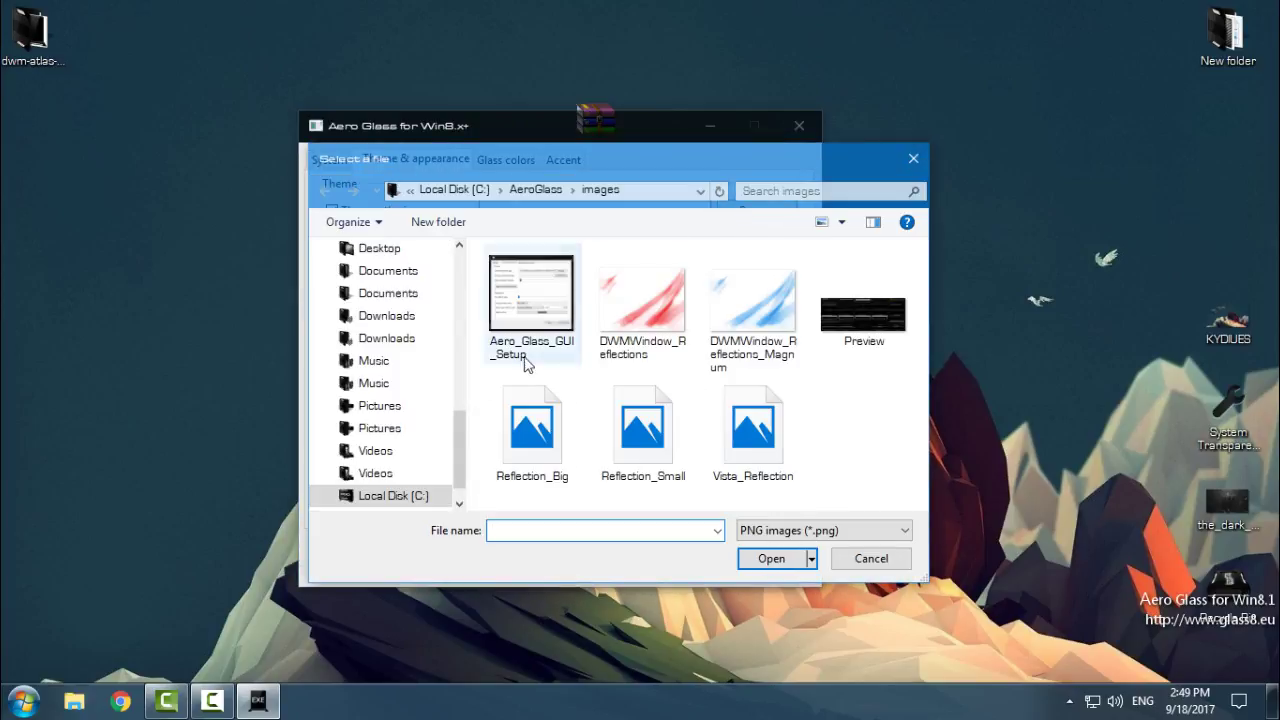
click(523, 187)
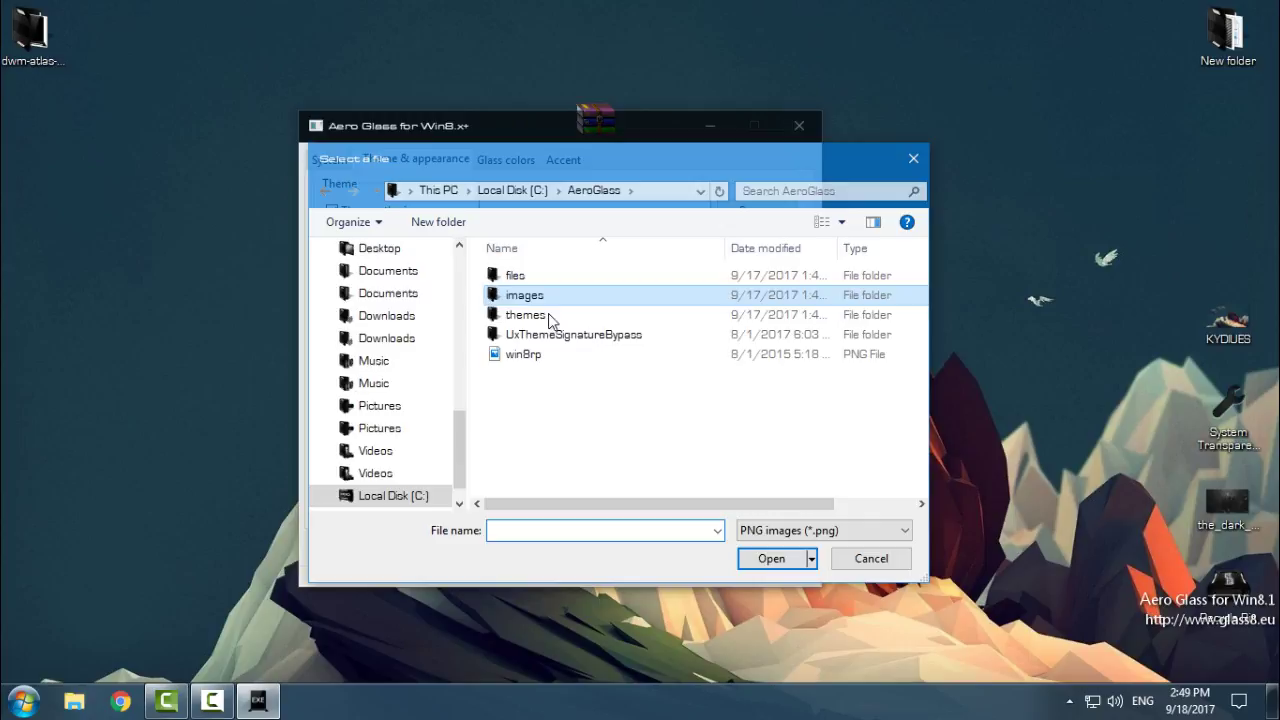
double_click(545, 318)
scroll(588, 333, down, 1)
scroll(843, 394, down, 5)
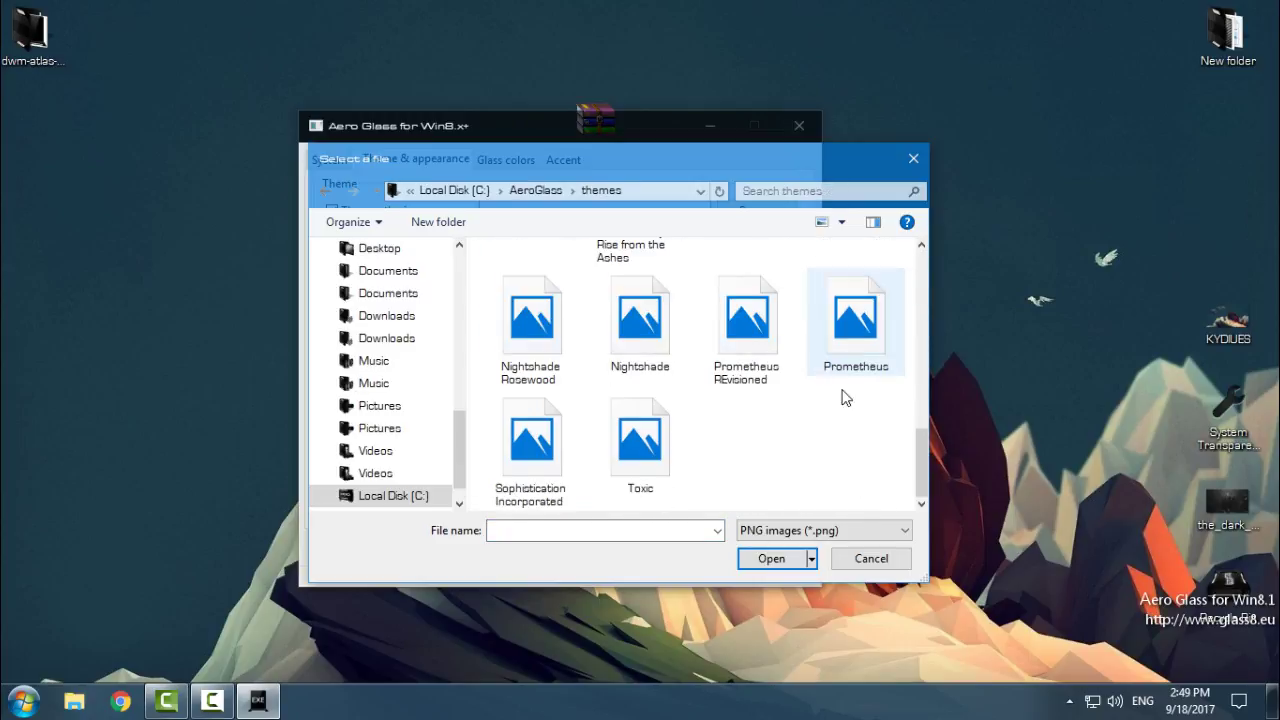
scroll(745, 440, up, 3)
scroll(745, 440, down, 3)
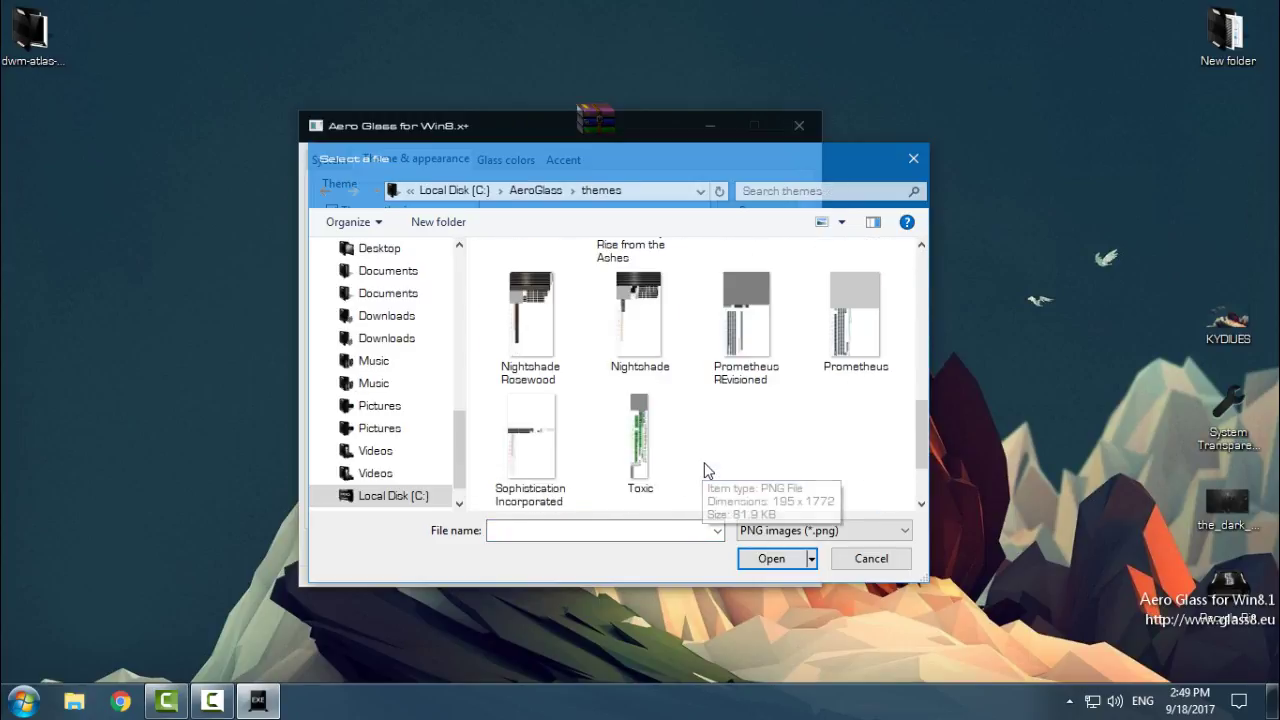
click(644, 450)
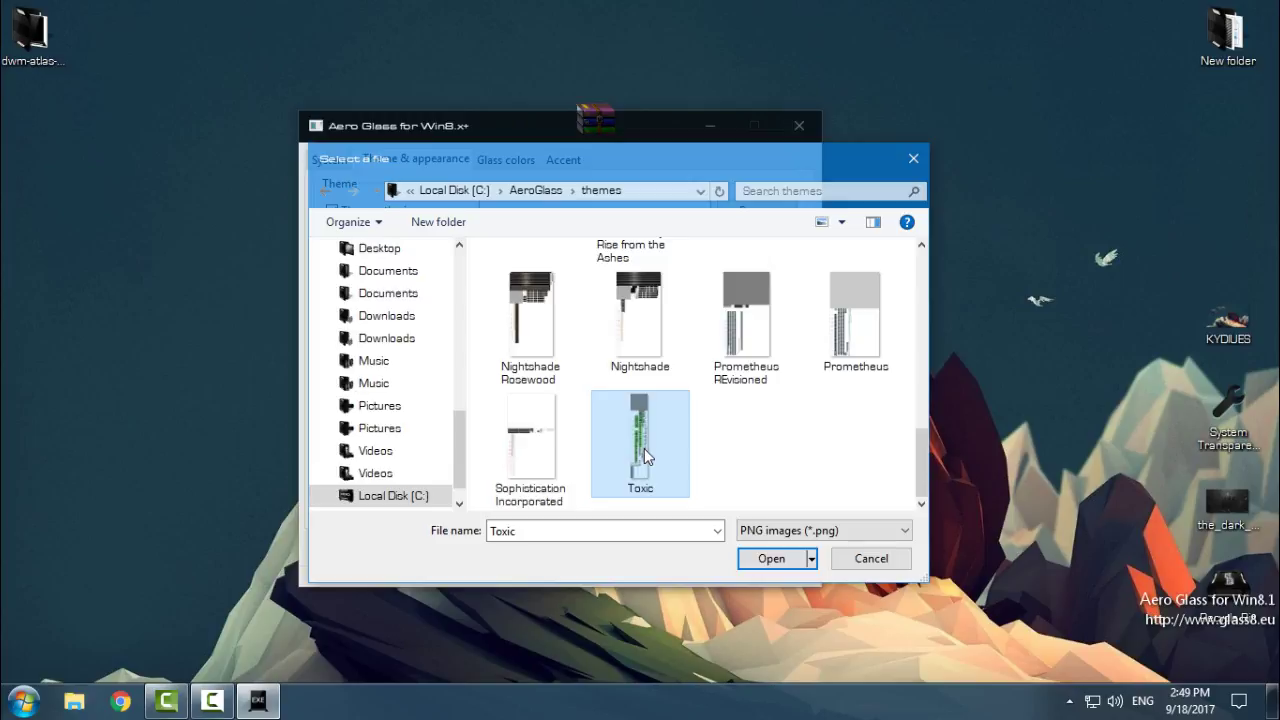
click(768, 559)
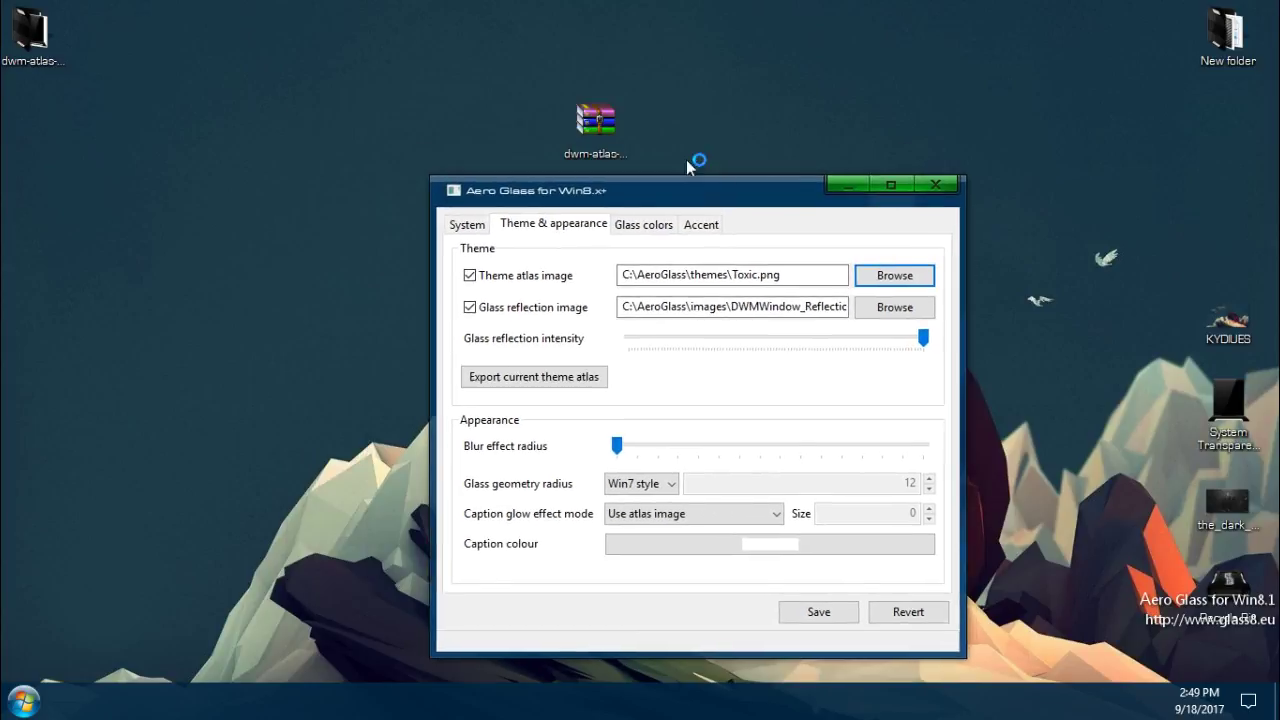
Step: Compare the reflection images in C:\AeroGlass\images and pick DWMWindow_Reflections_Magnum
mouse_move(538, 147)
mouse_down()
mouse_move(415, 151)
mouse_move(590, 150)
mouse_up()
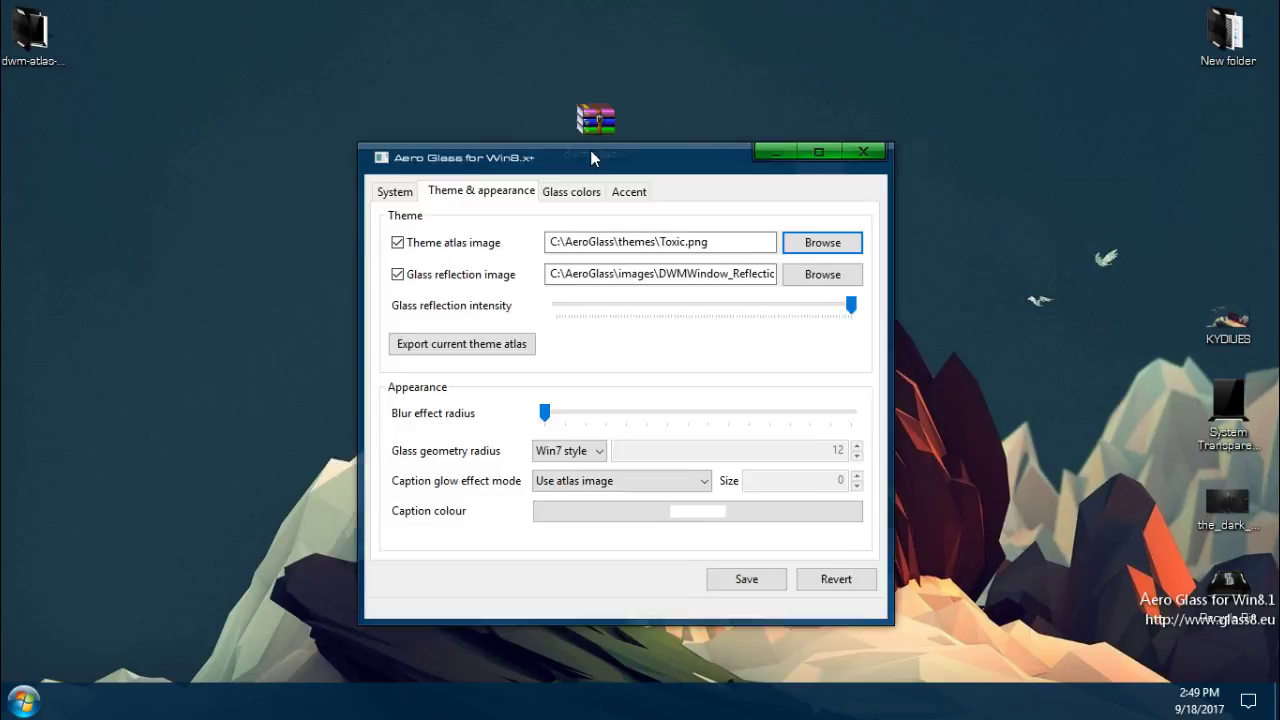
mouse_move(590, 150)
mouse_down()
mouse_move(655, 131)
mouse_move(634, 115)
mouse_up()
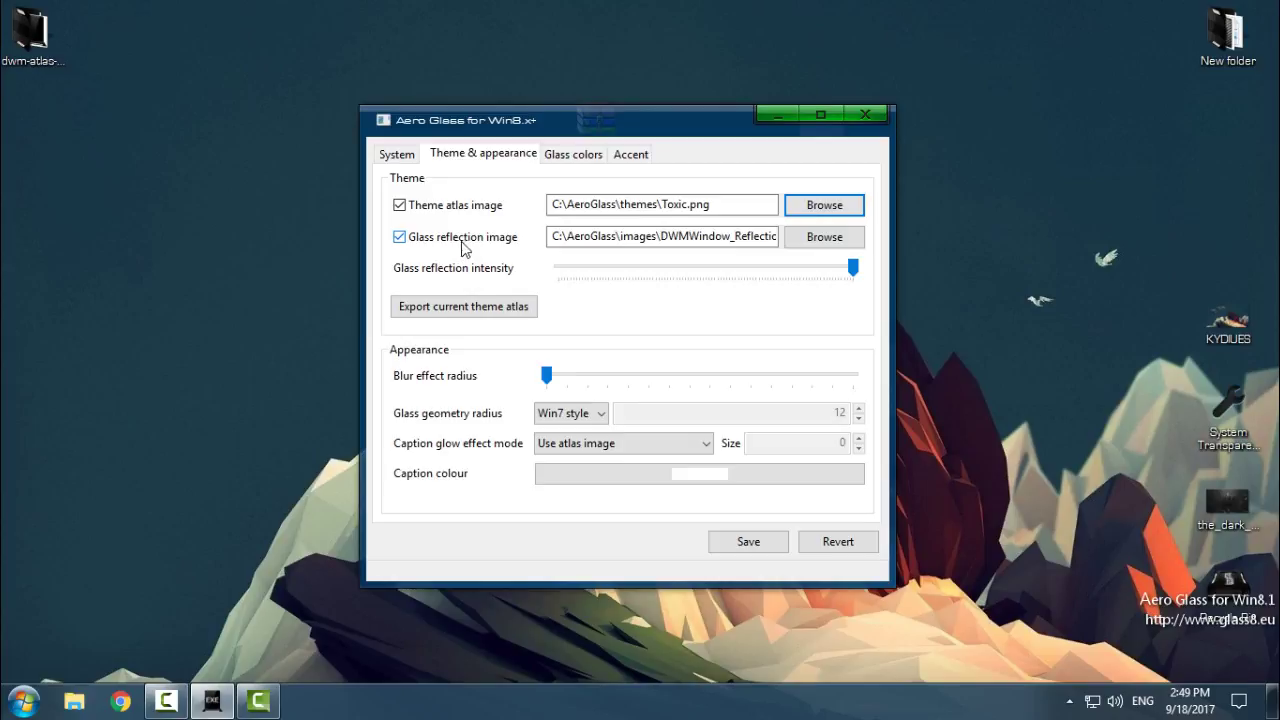
click(792, 240)
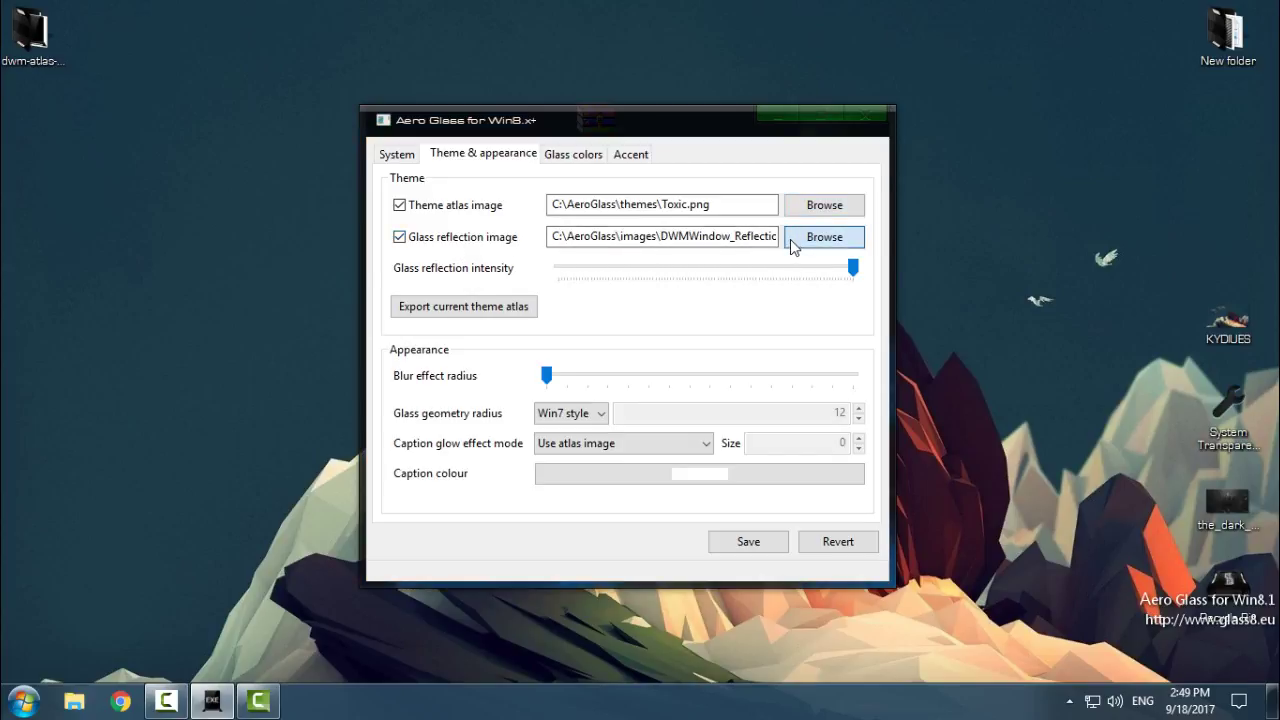
click(728, 300)
click(820, 300)
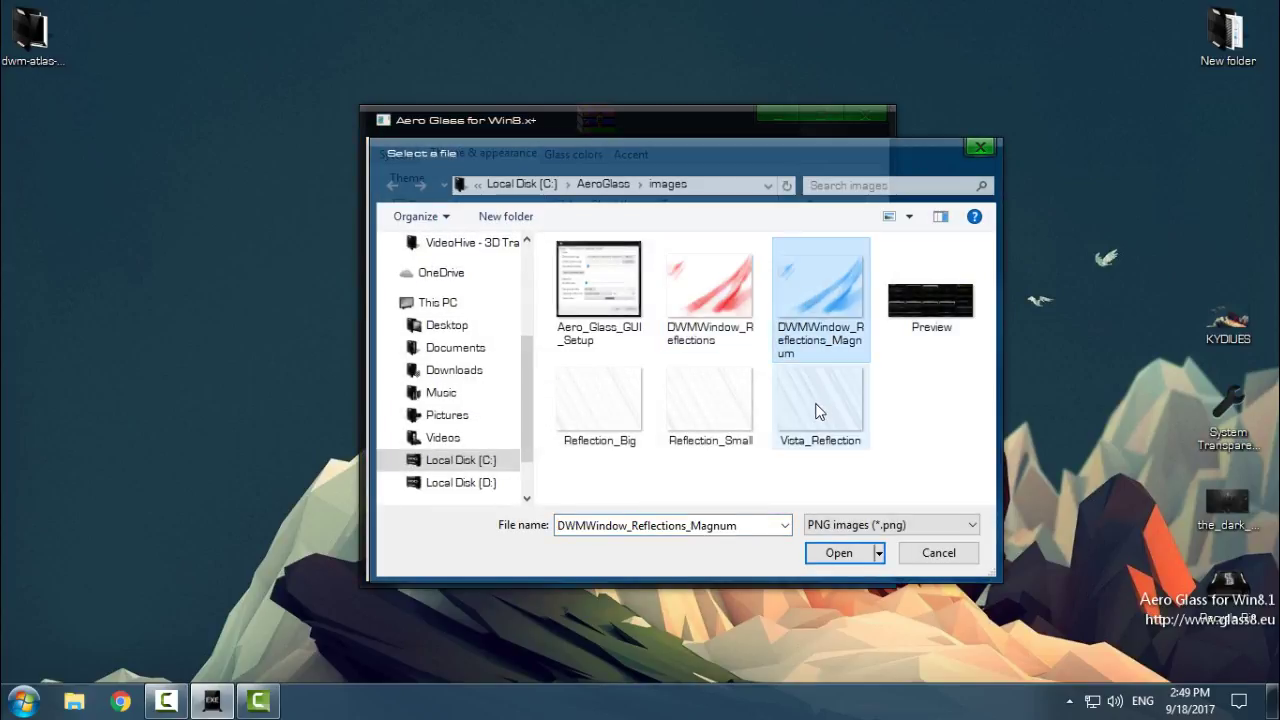
click(670, 412)
click(600, 405)
click(710, 290)
click(820, 405)
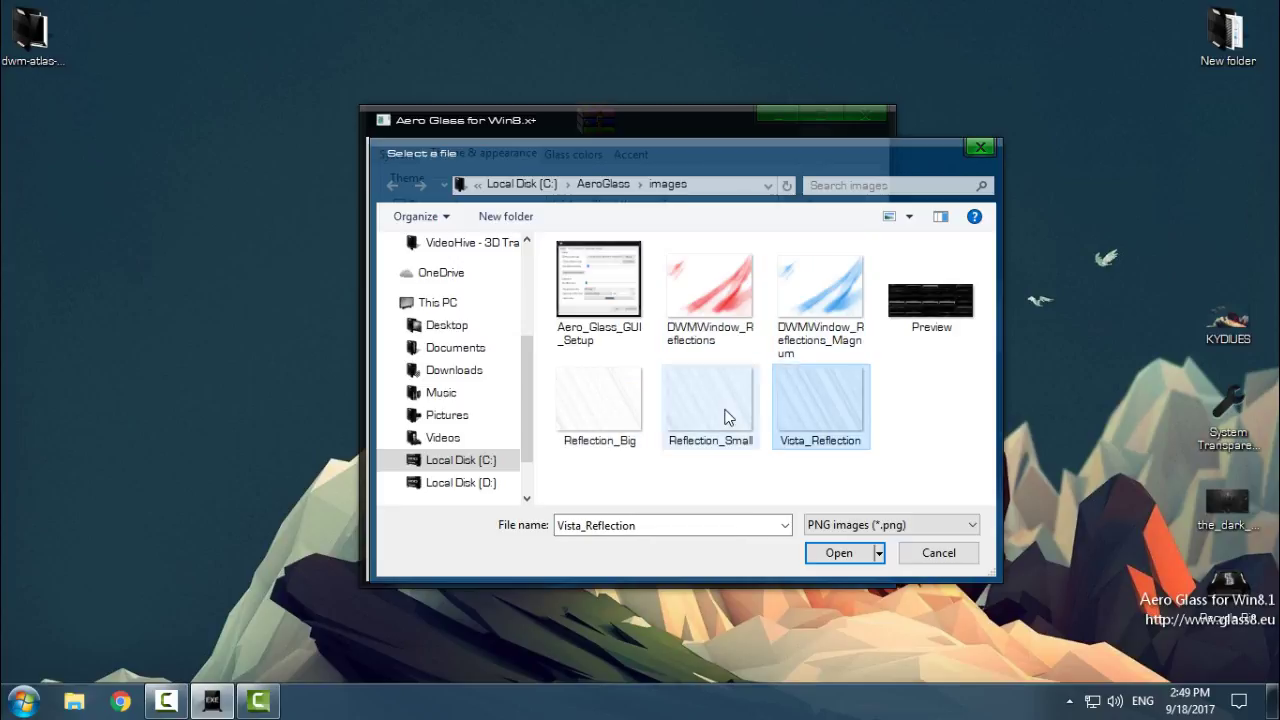
click(713, 328)
click(815, 310)
click(836, 552)
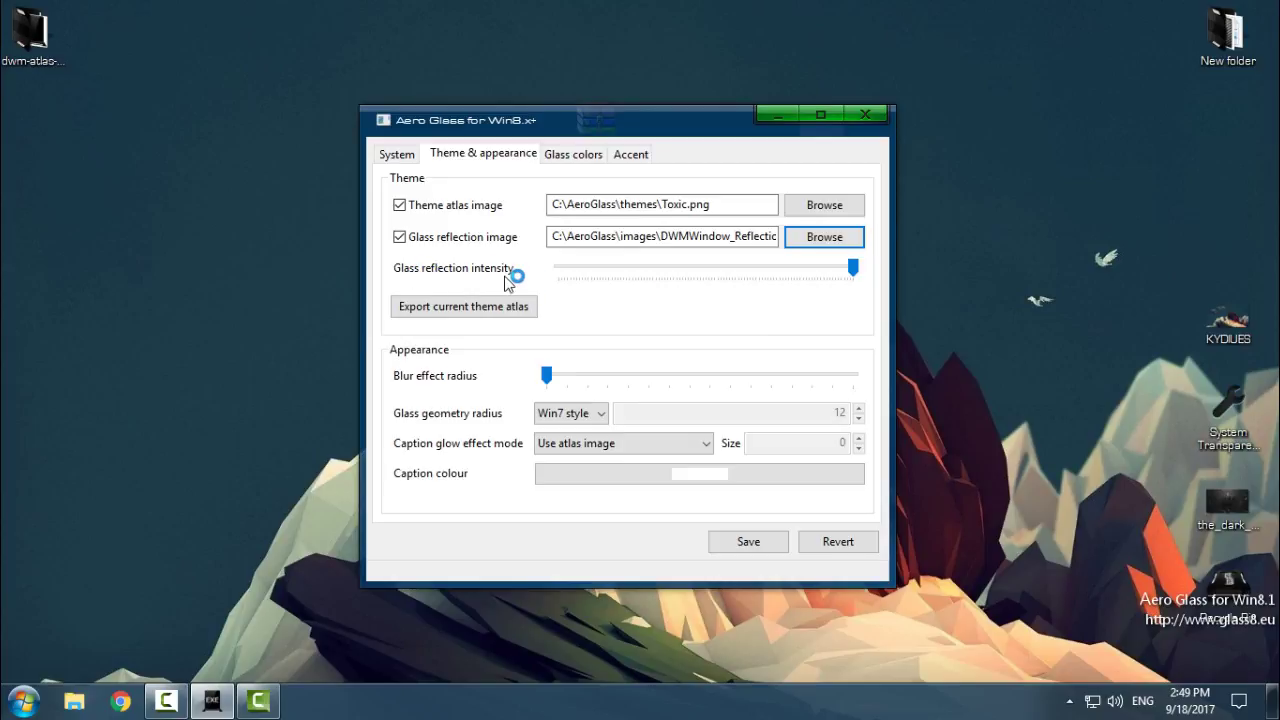
drag(623, 264, 593, 270)
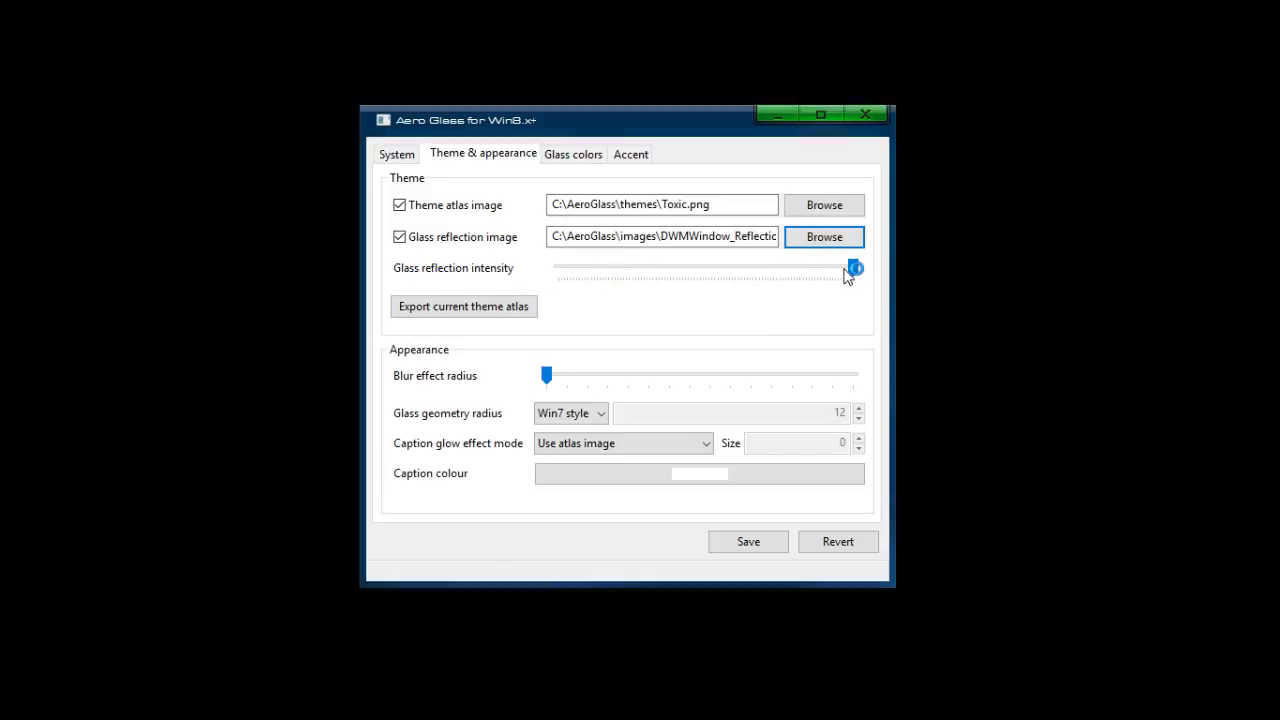
click(852, 270)
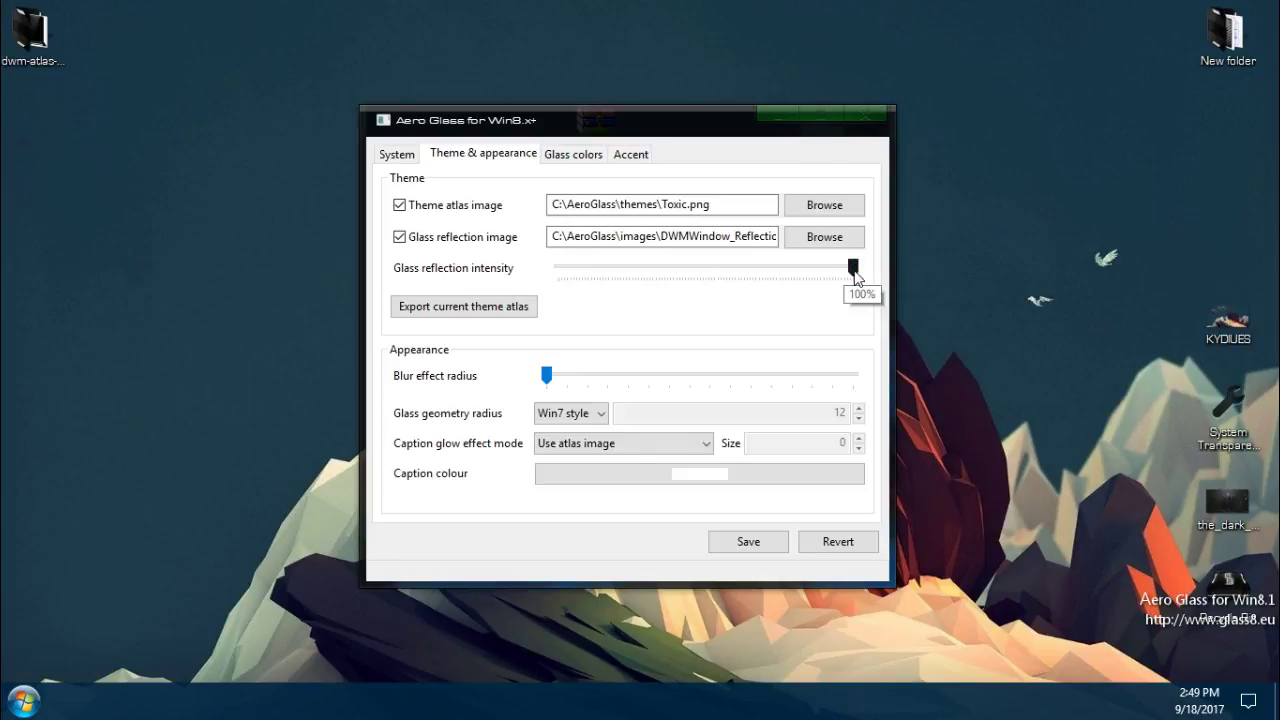
drag(853, 268, 768, 270)
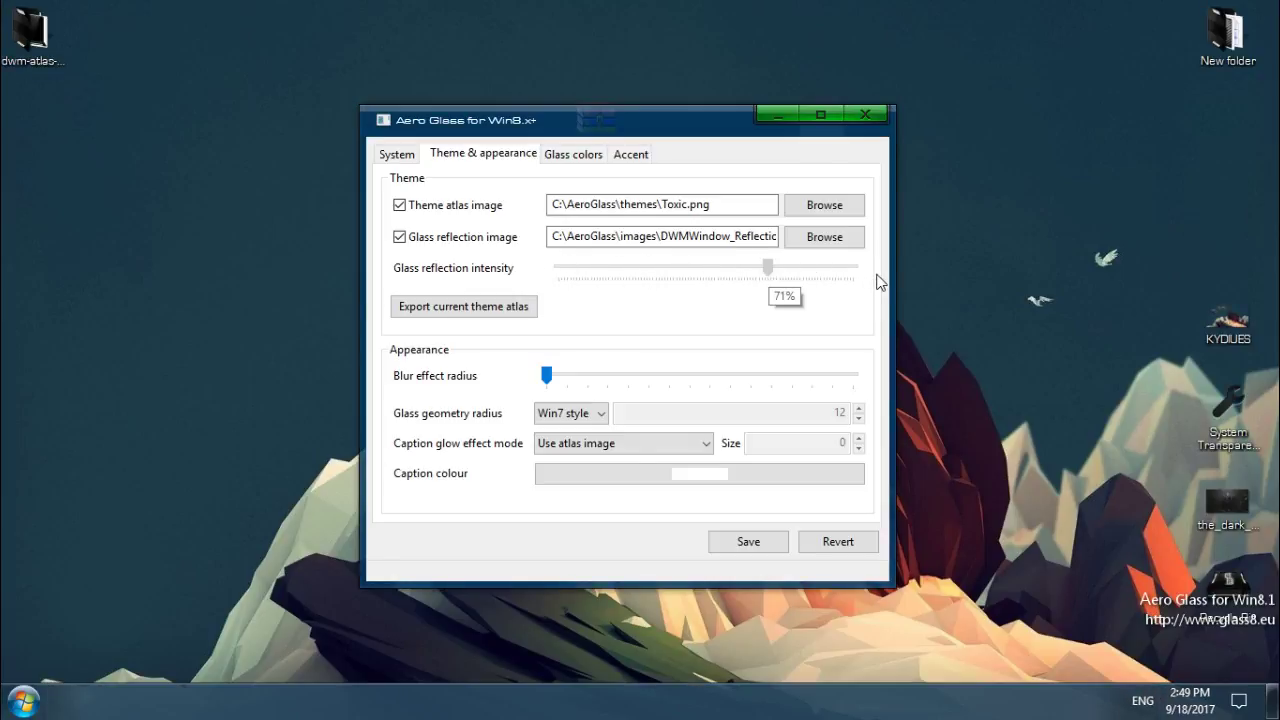
mouse_move(877, 283)
mouse_down()
mouse_move(562, 283)
mouse_move(873, 274)
mouse_up()
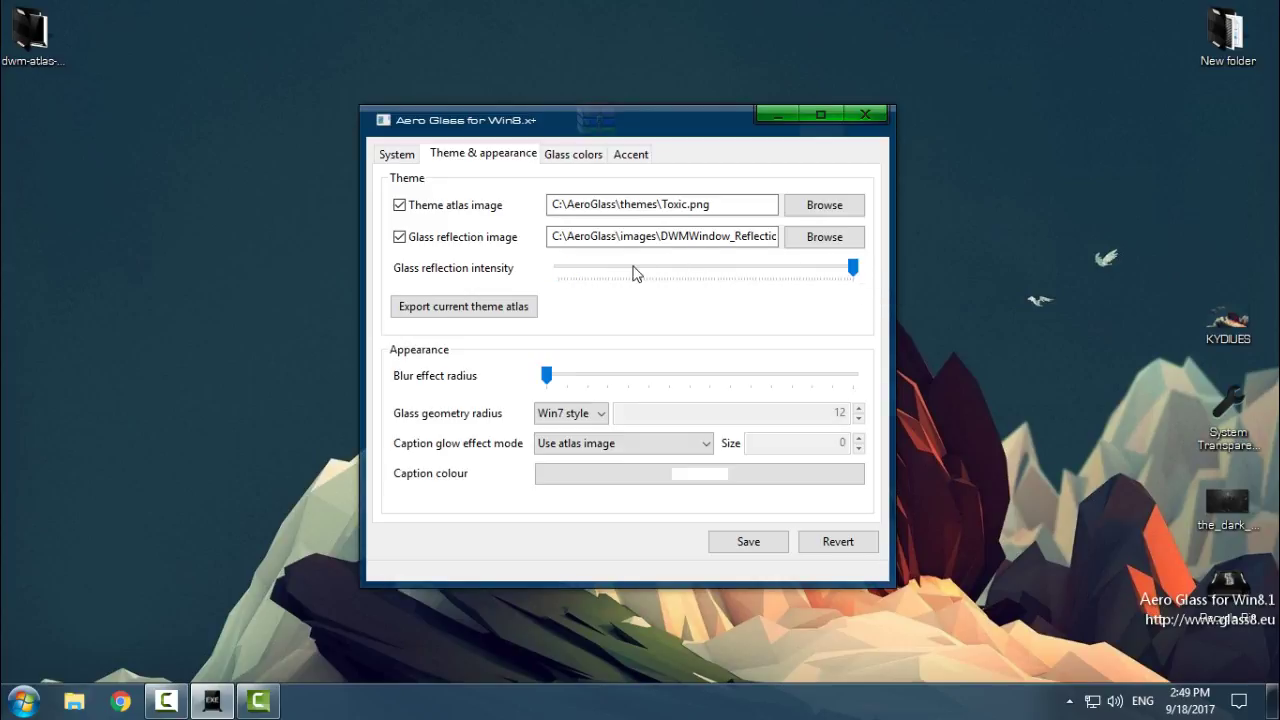
mouse_move(633, 272)
mouse_down()
mouse_move(519, 274)
mouse_move(599, 278)
mouse_move(568, 276)
mouse_up()
drag(645, 276, 873, 276)
mouse_move(712, 378)
mouse_down()
mouse_move(858, 378)
mouse_move(484, 382)
mouse_up()
Step: Keep glass geometry radius at Win7 style and caption glow at Use atlas image
click(572, 413)
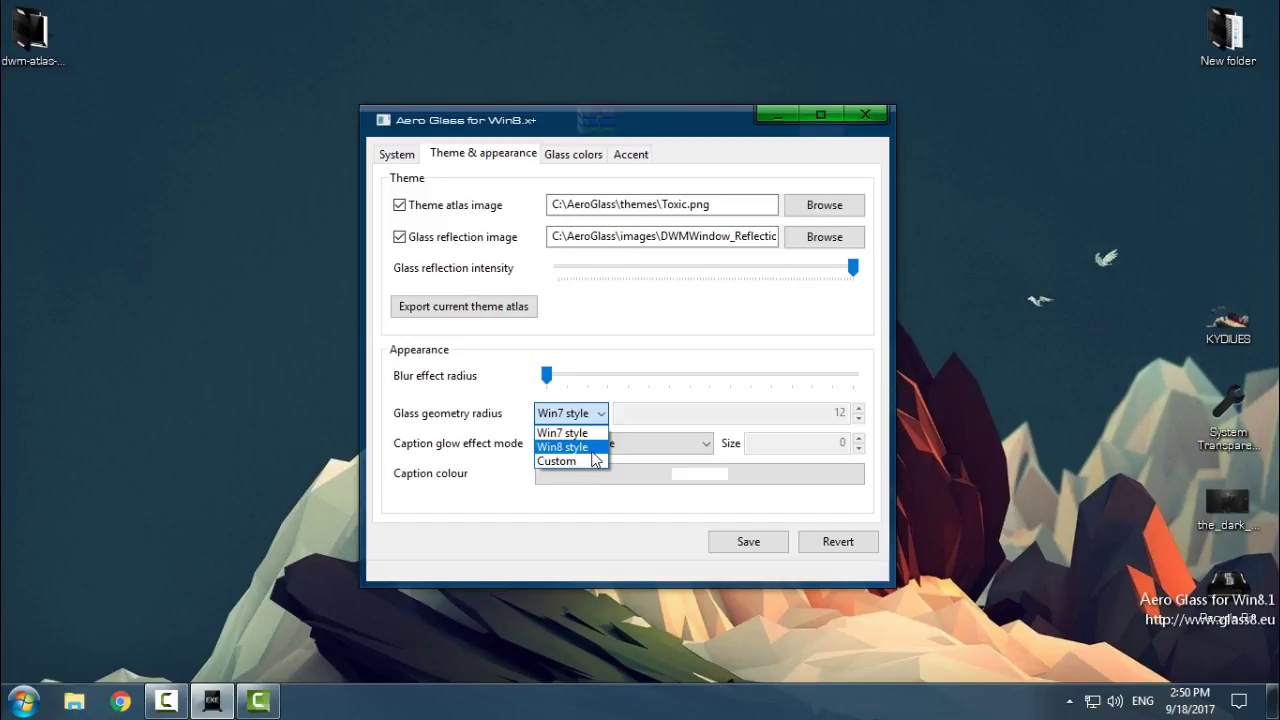
click(575, 433)
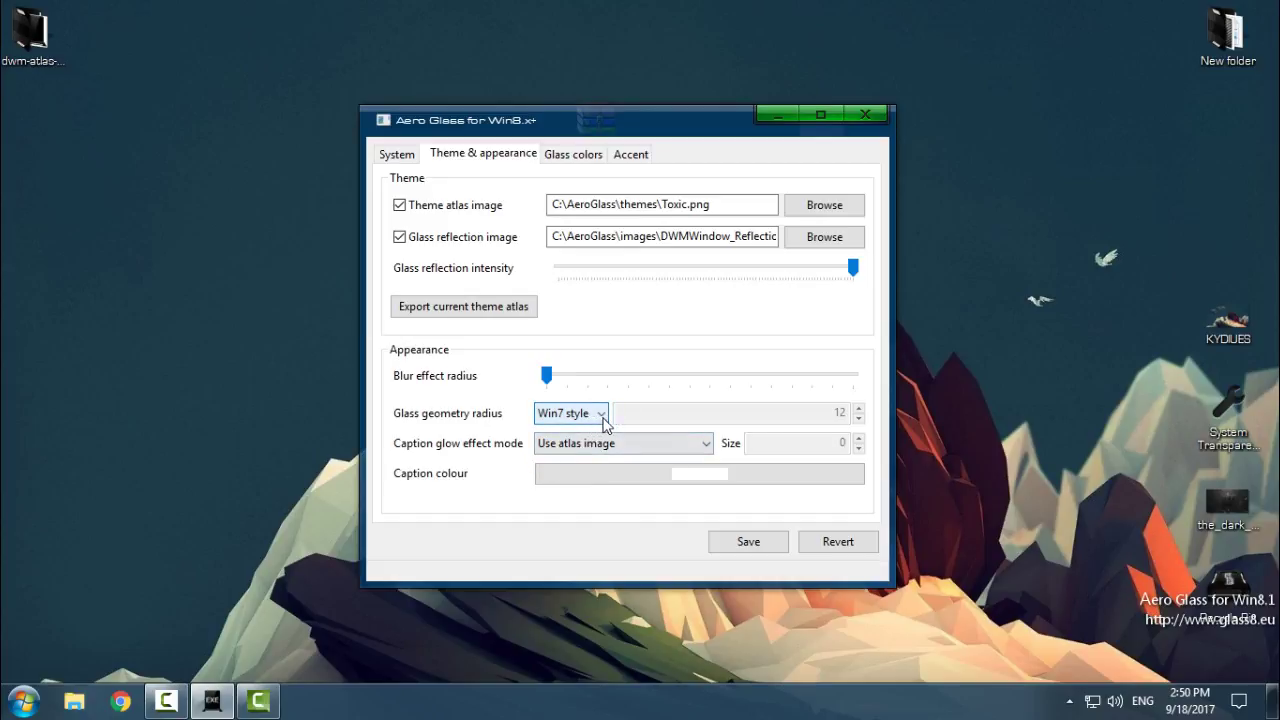
click(664, 449)
click(659, 449)
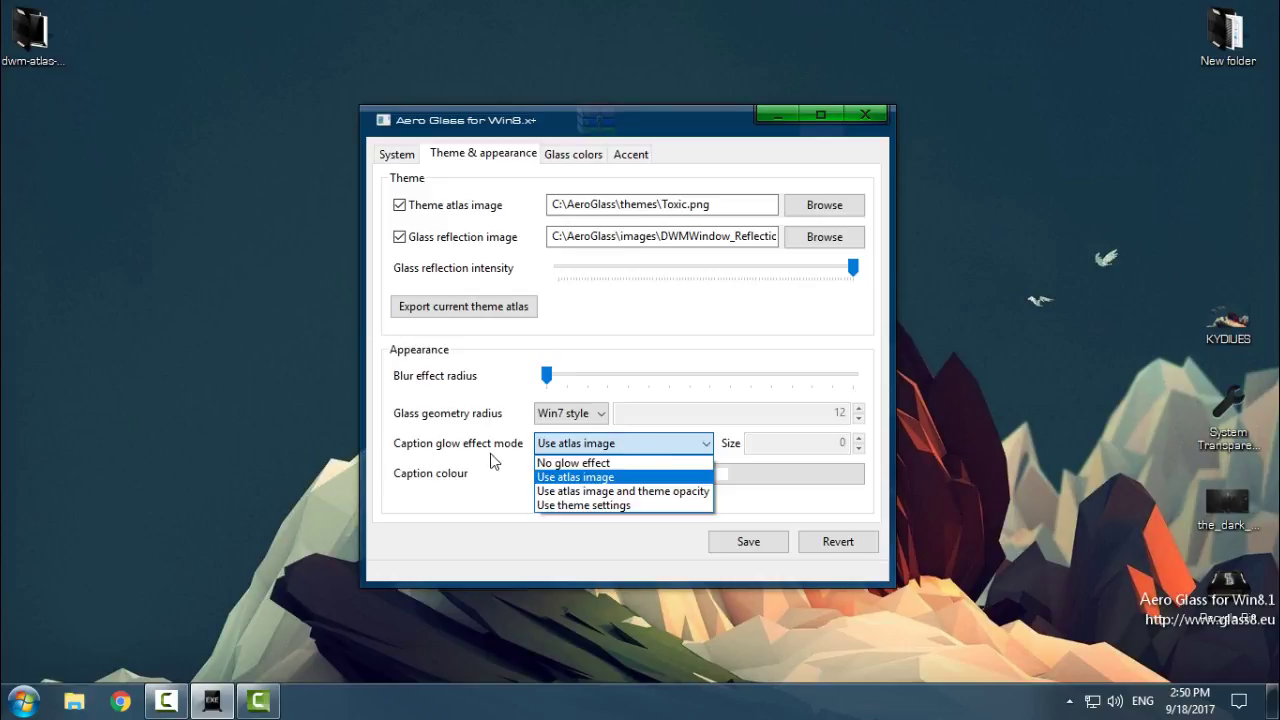
click(597, 479)
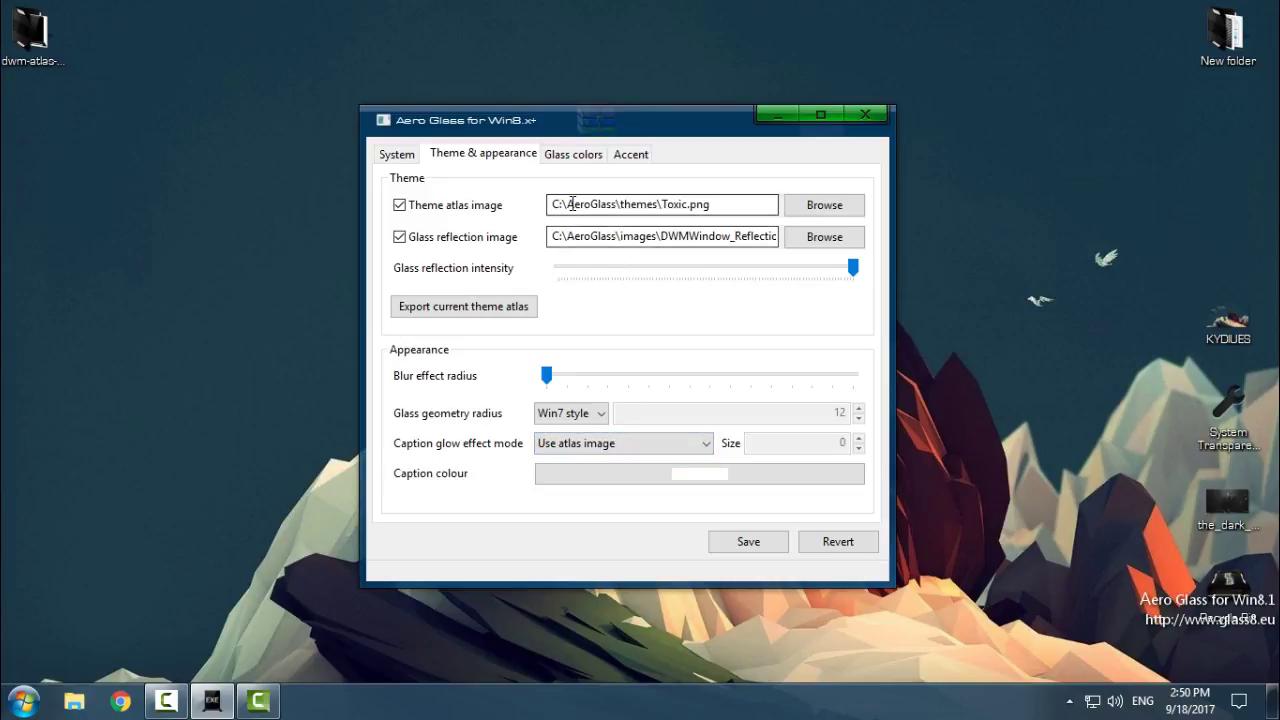
Step: Turn off the theme atlas image, try No glow effect, then restore Use atlas image
click(698, 210)
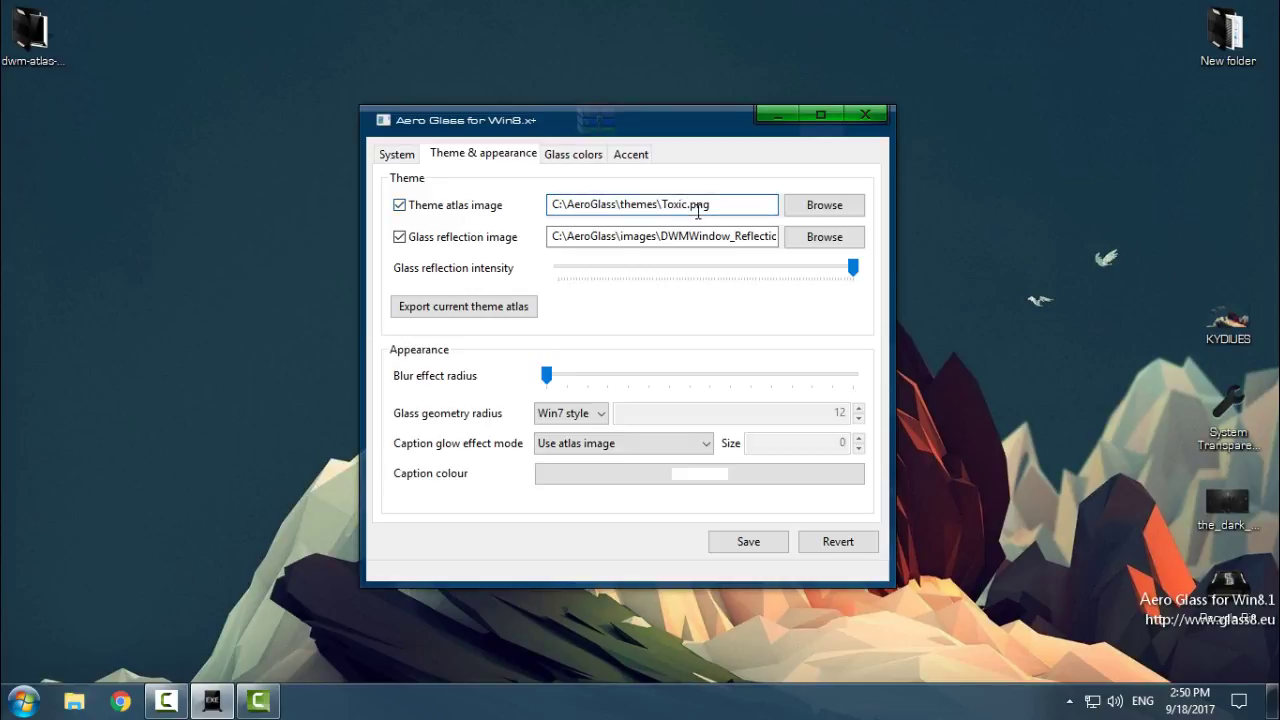
click(399, 206)
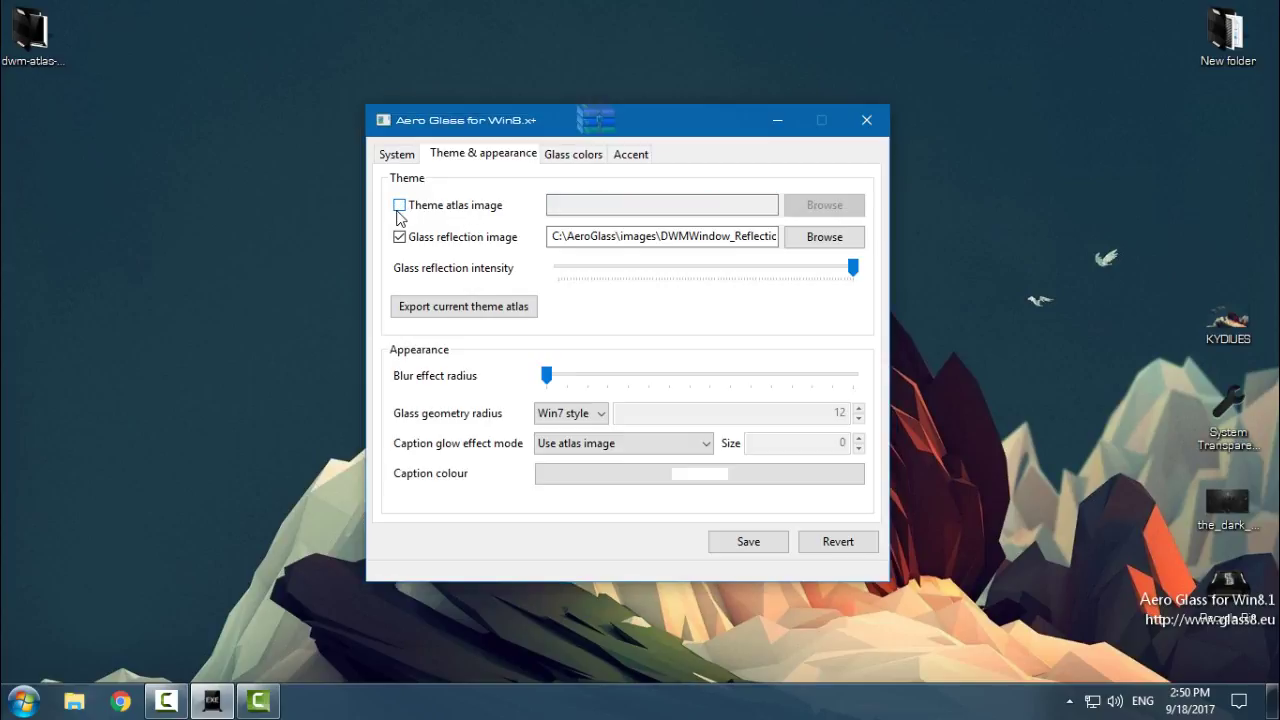
click(540, 442)
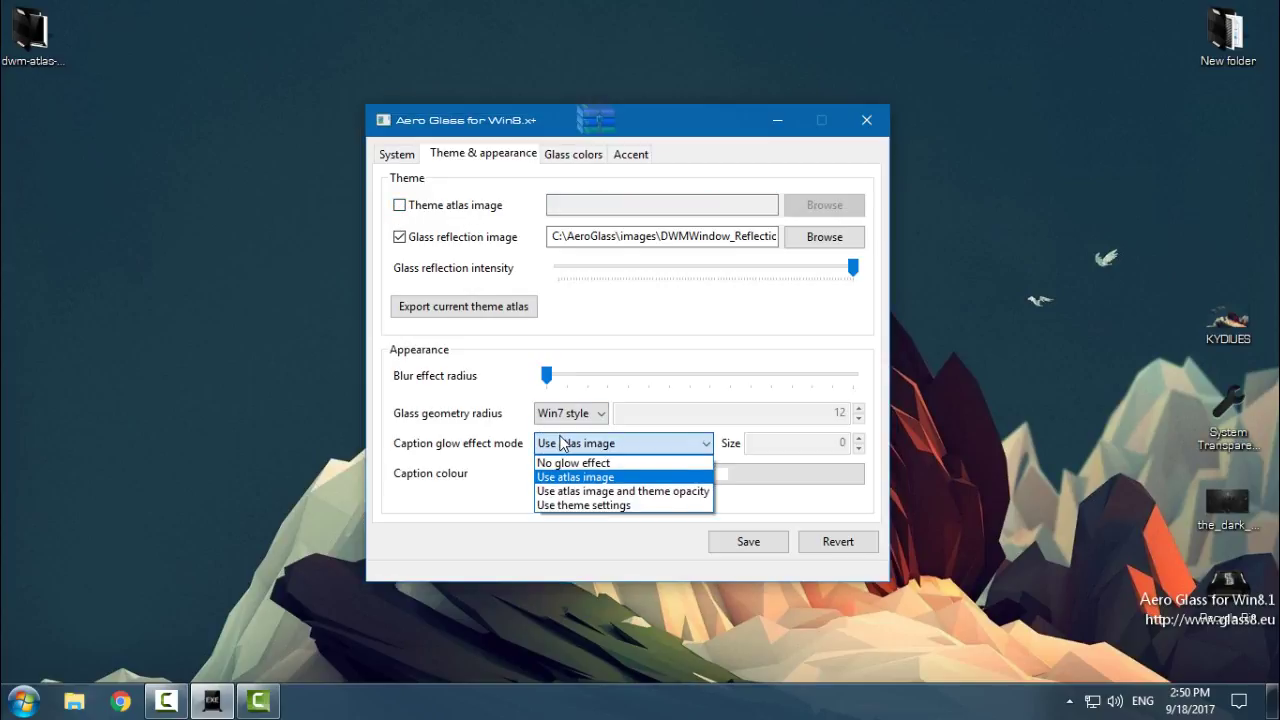
click(645, 467)
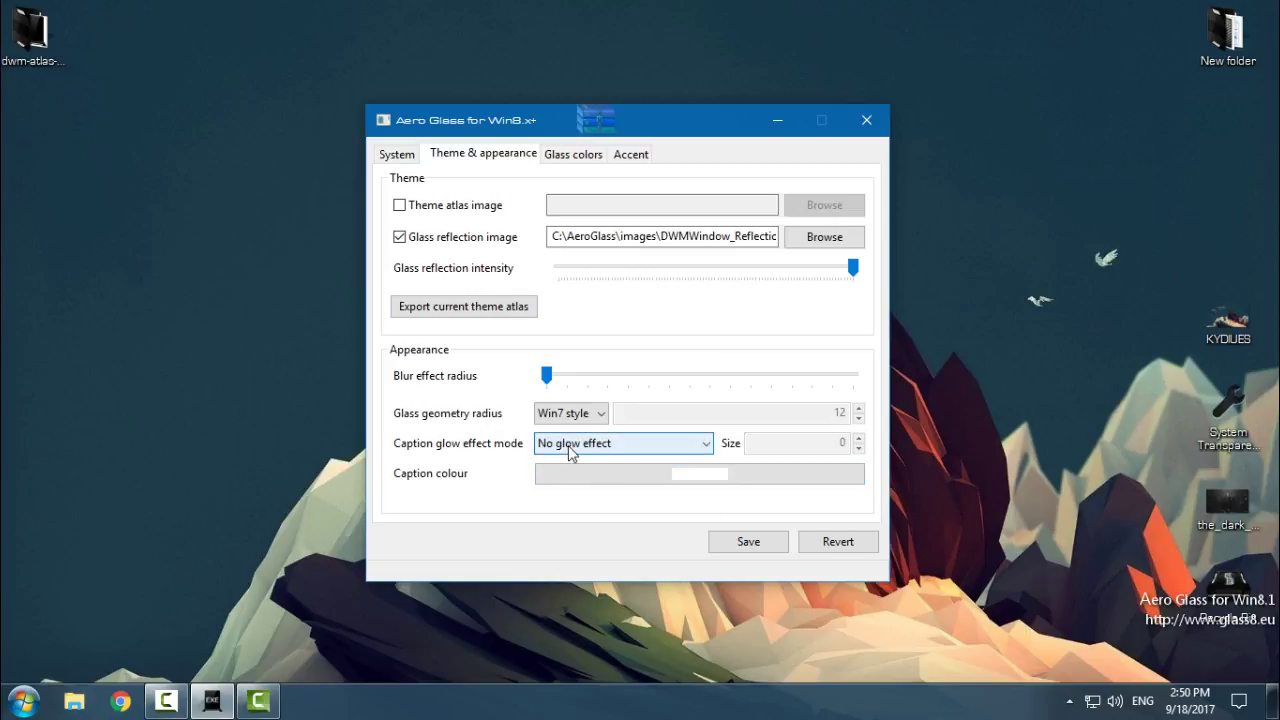
click(603, 447)
click(603, 447)
click(596, 478)
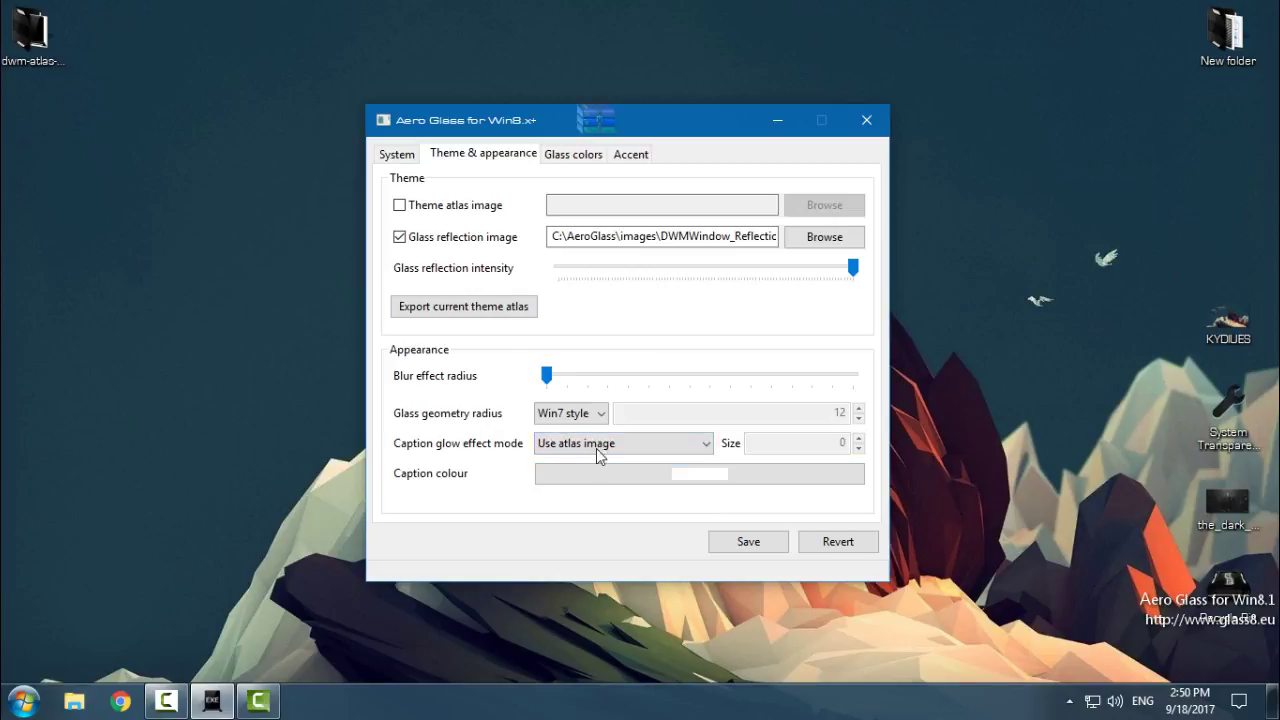
Step: Re-enable the theme atlas image and browse to the C:\AeroGlass\themes folder
click(480, 210)
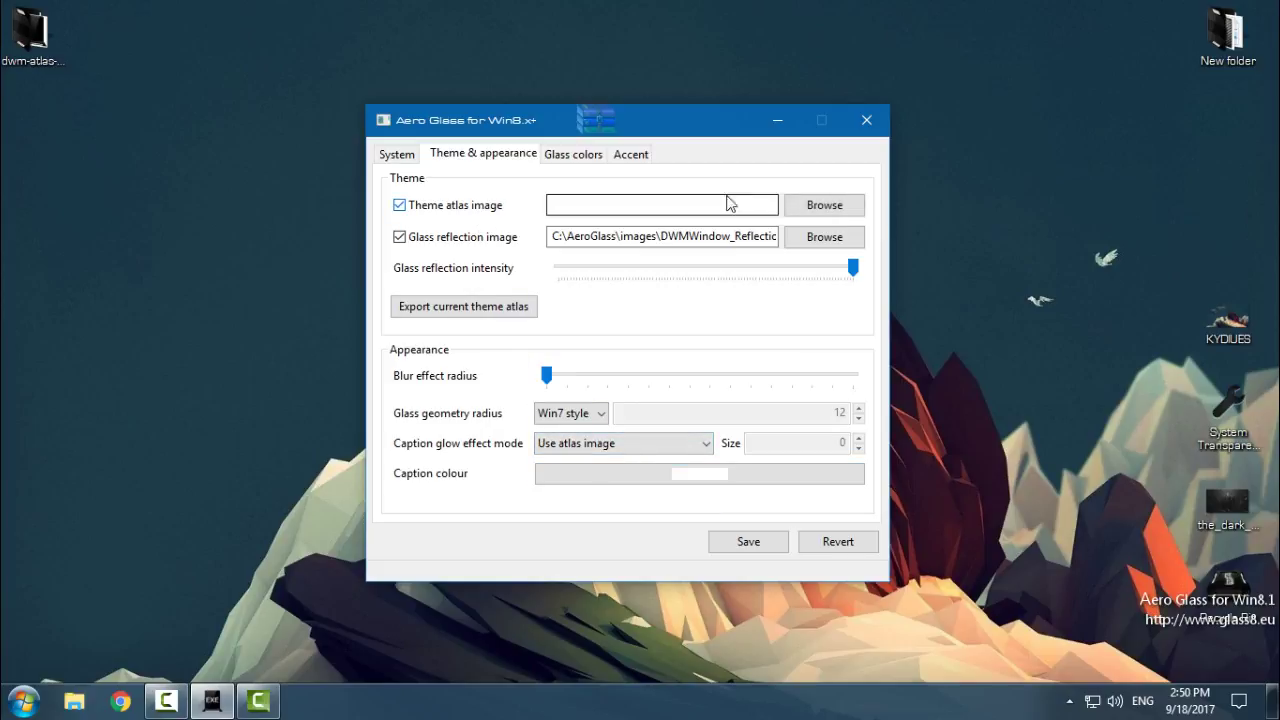
click(805, 210)
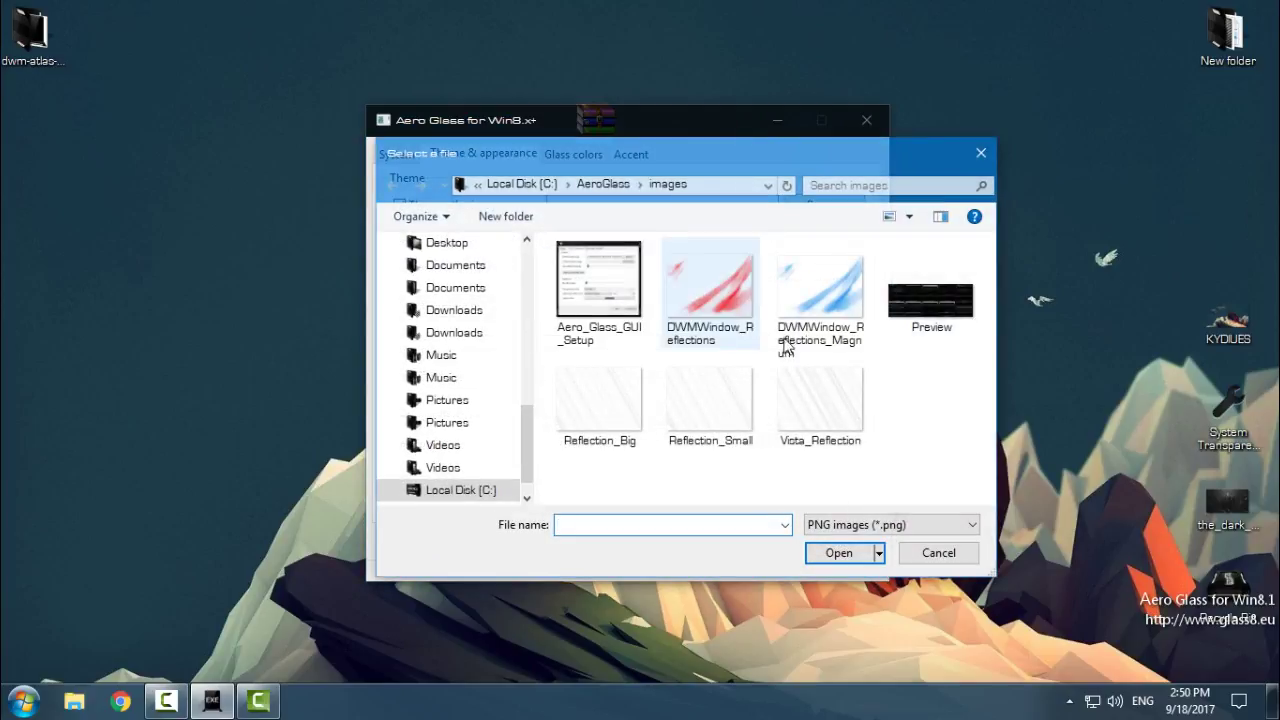
click(825, 295)
click(700, 300)
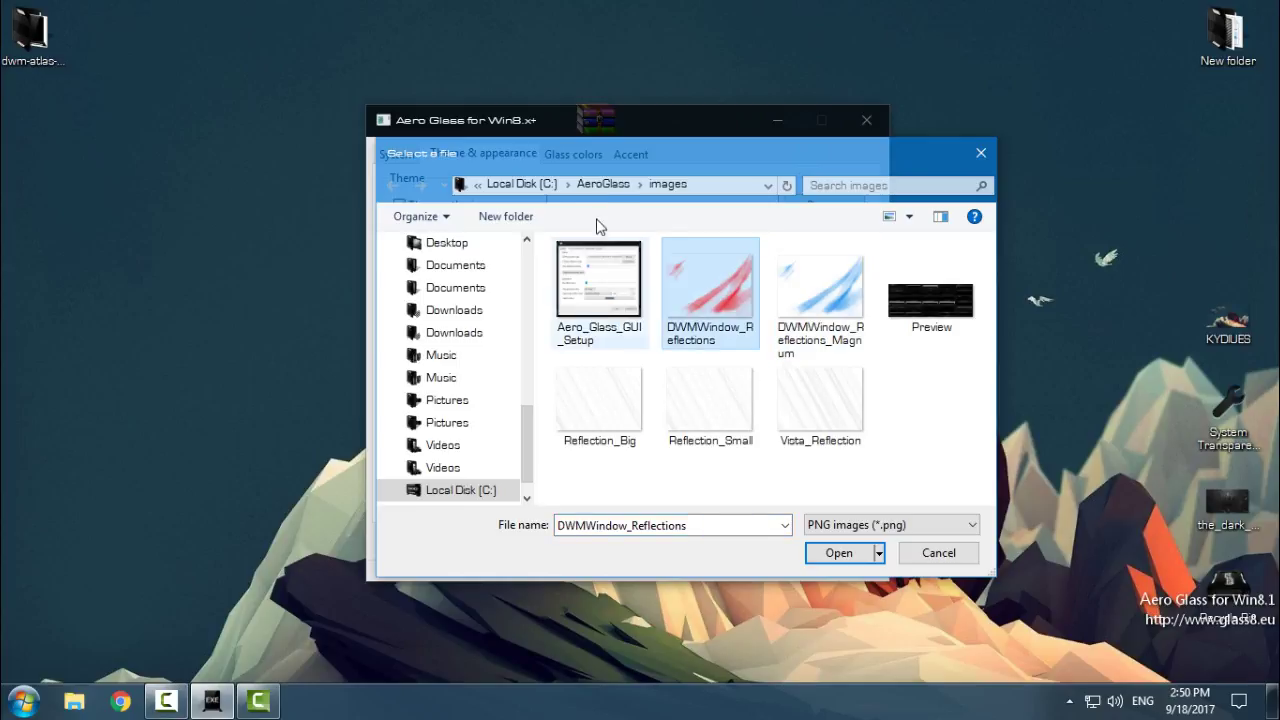
click(603, 184)
double_click(643, 311)
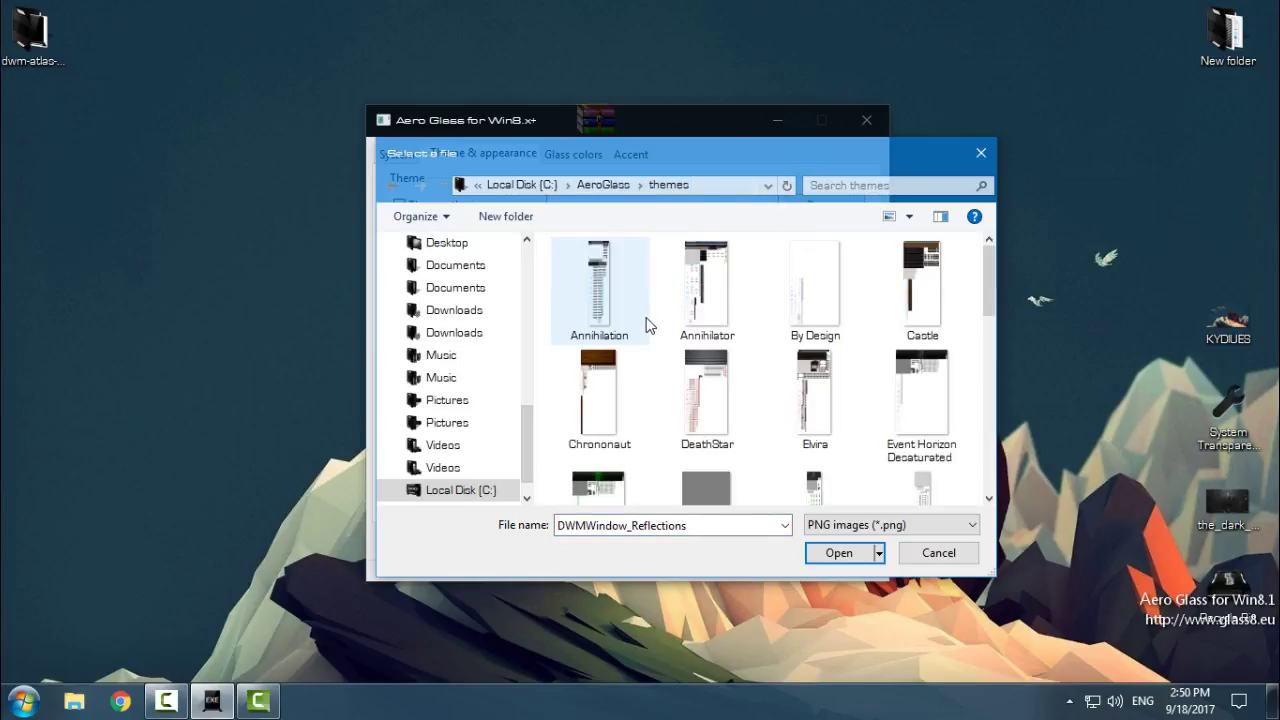
click(731, 328)
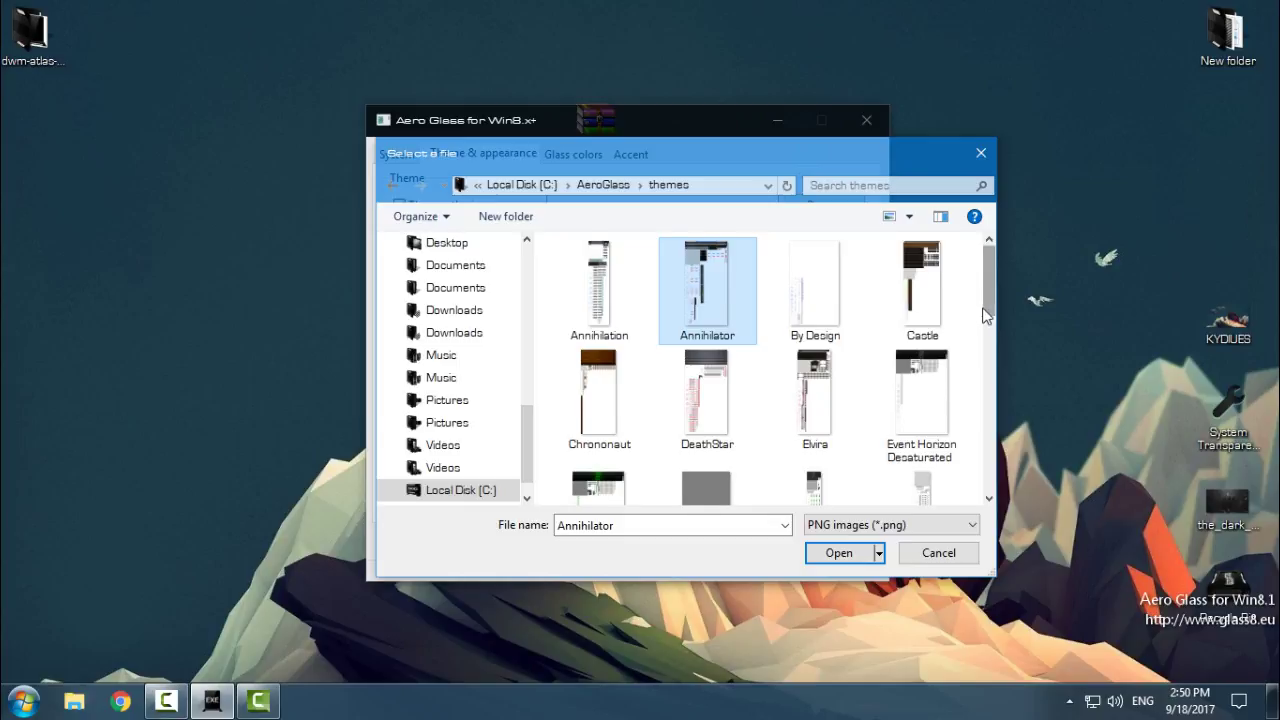
Step: Choose Prometheus.png as the theme atlas, then reposition the settings window
drag(985, 315, 985, 368)
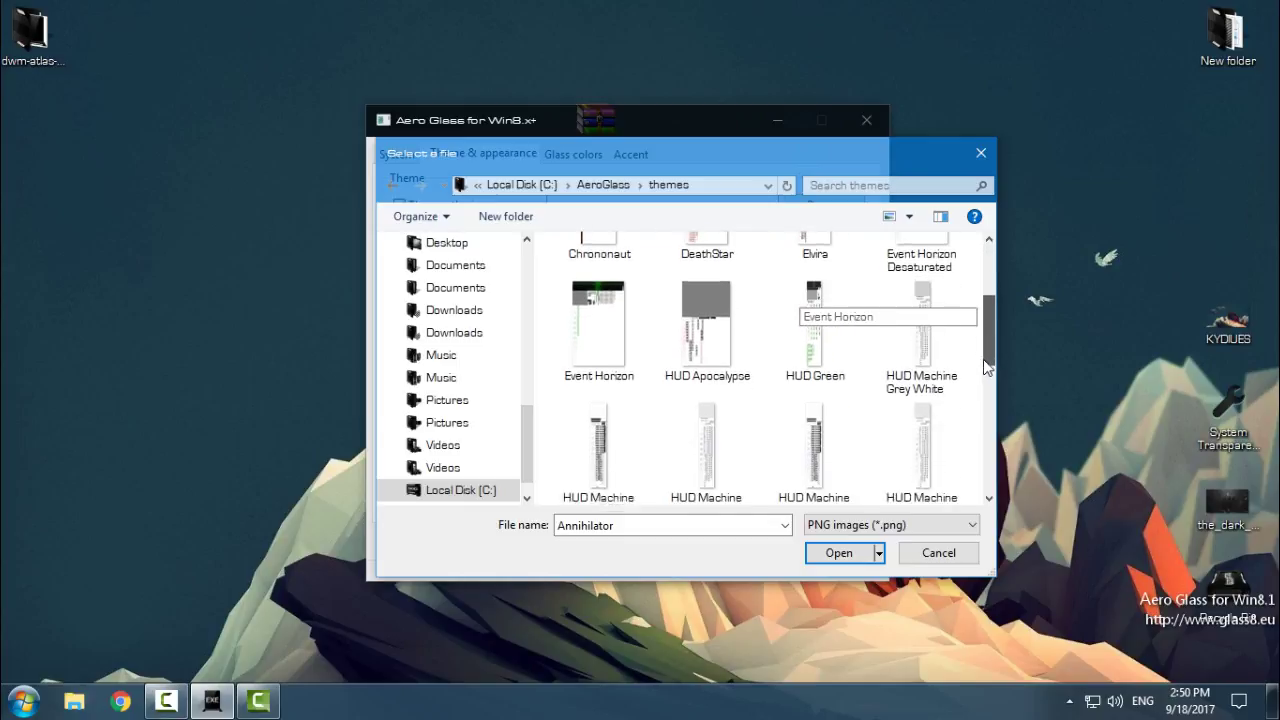
drag(985, 368, 970, 443)
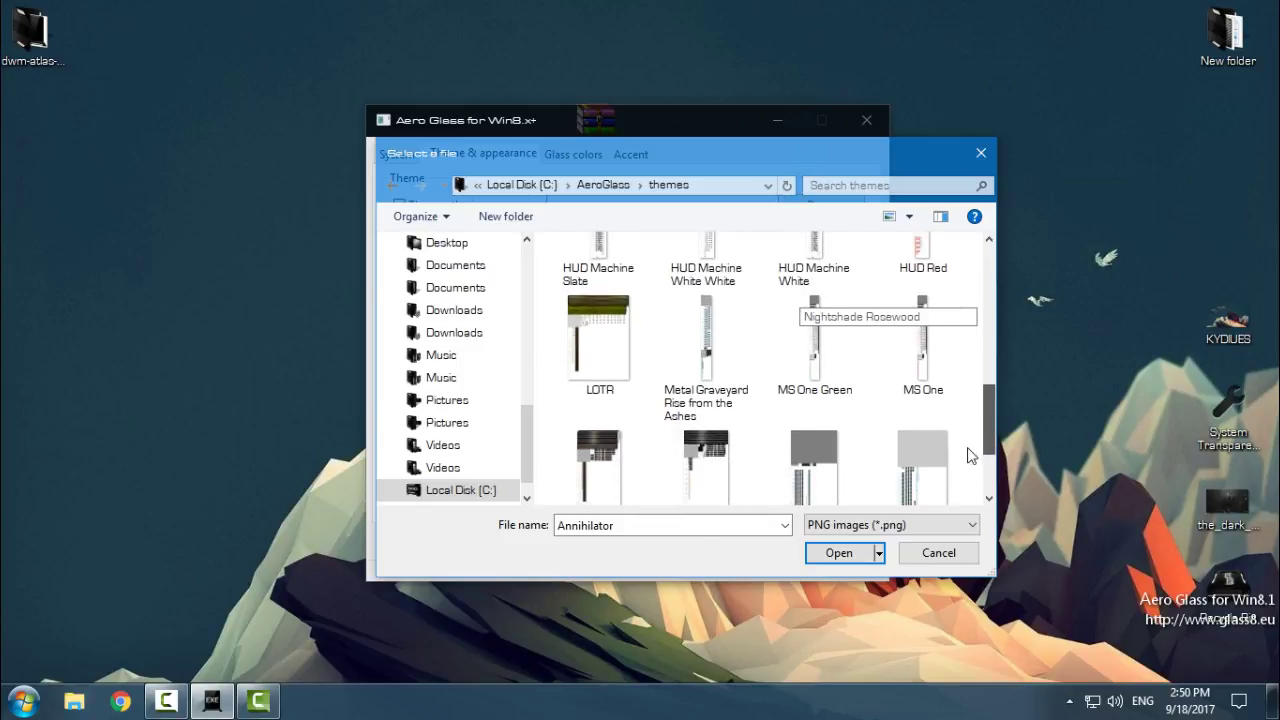
drag(970, 443, 970, 480)
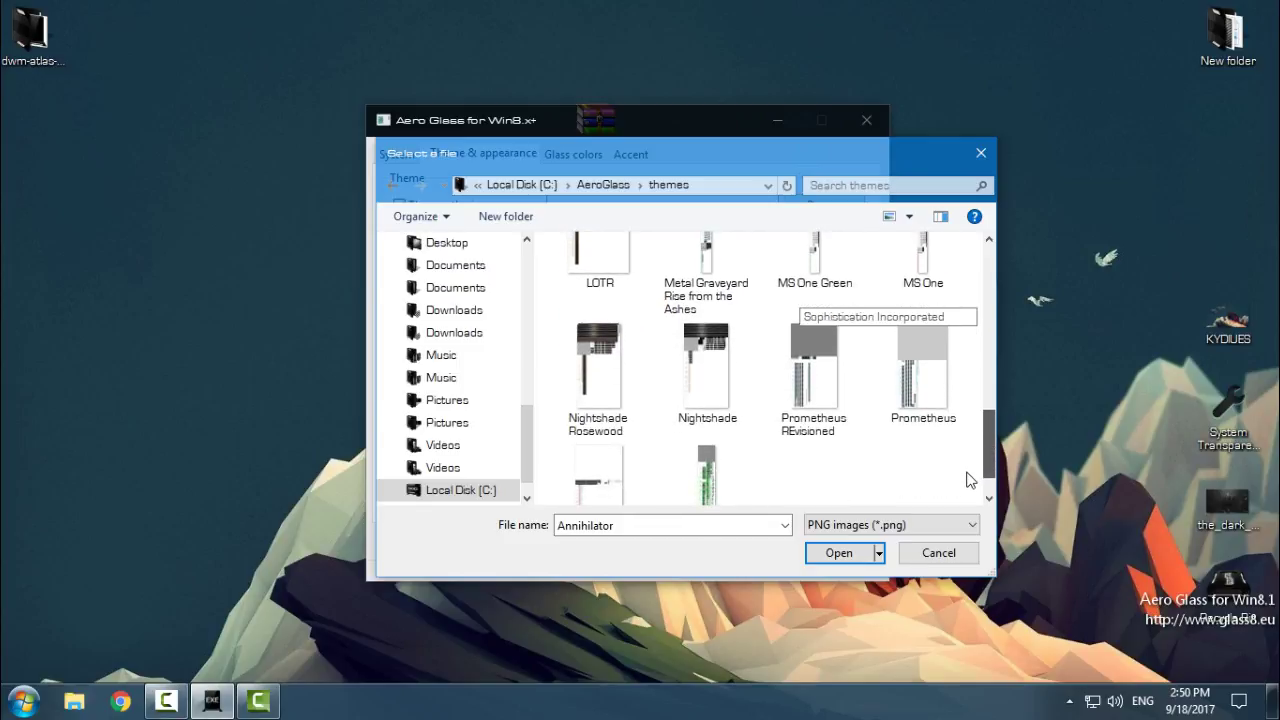
scroll(968, 478, up, 1)
click(943, 447)
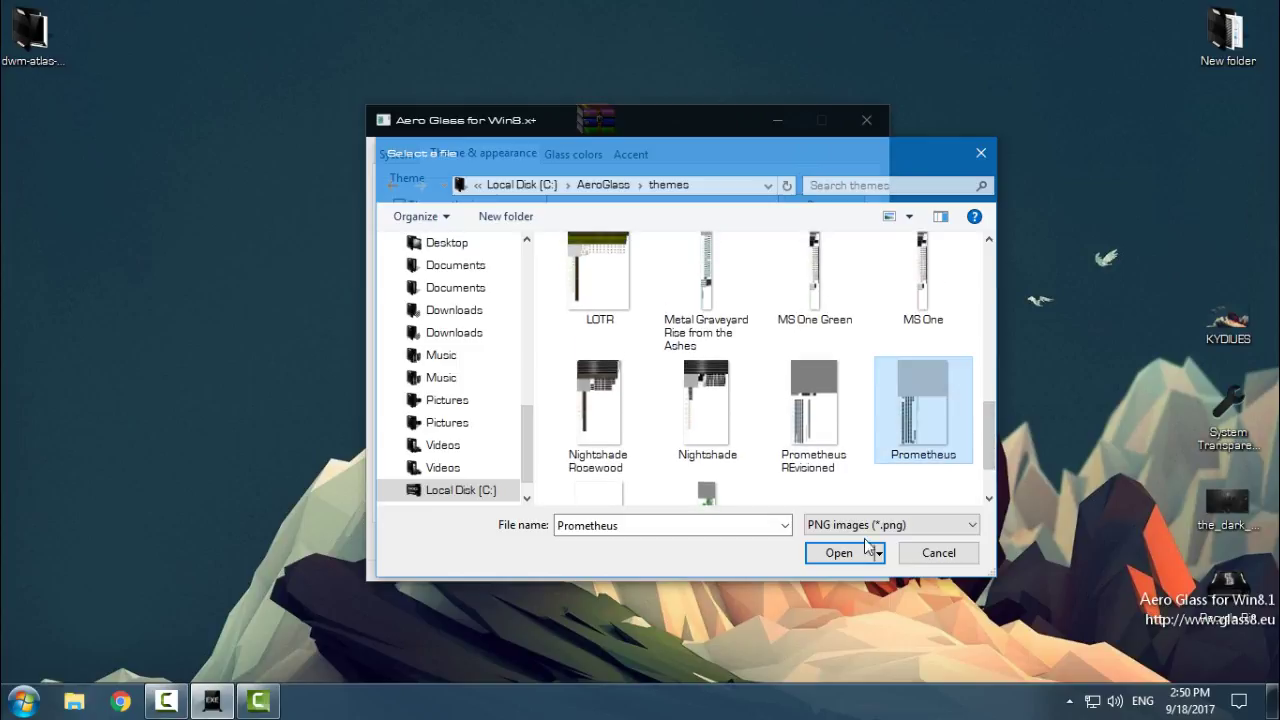
click(838, 553)
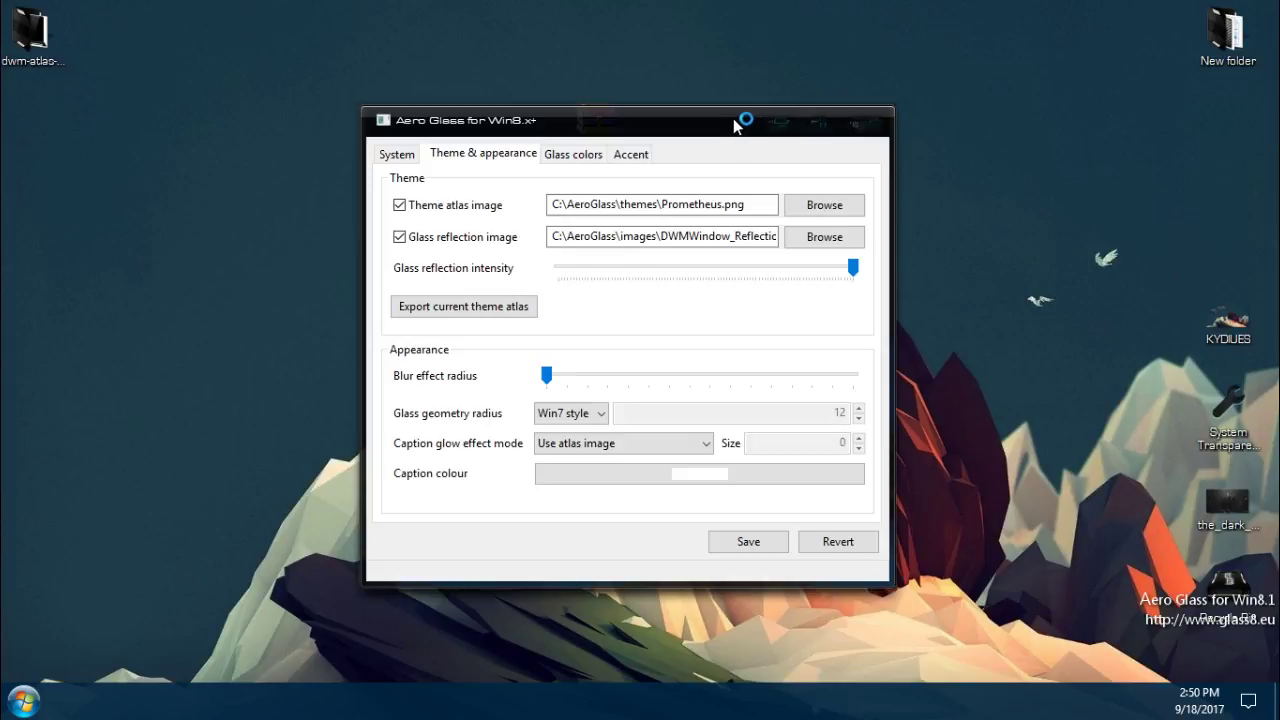
mouse_move(737, 134)
mouse_down()
mouse_move(650, 136)
mouse_move(656, 145)
mouse_up()
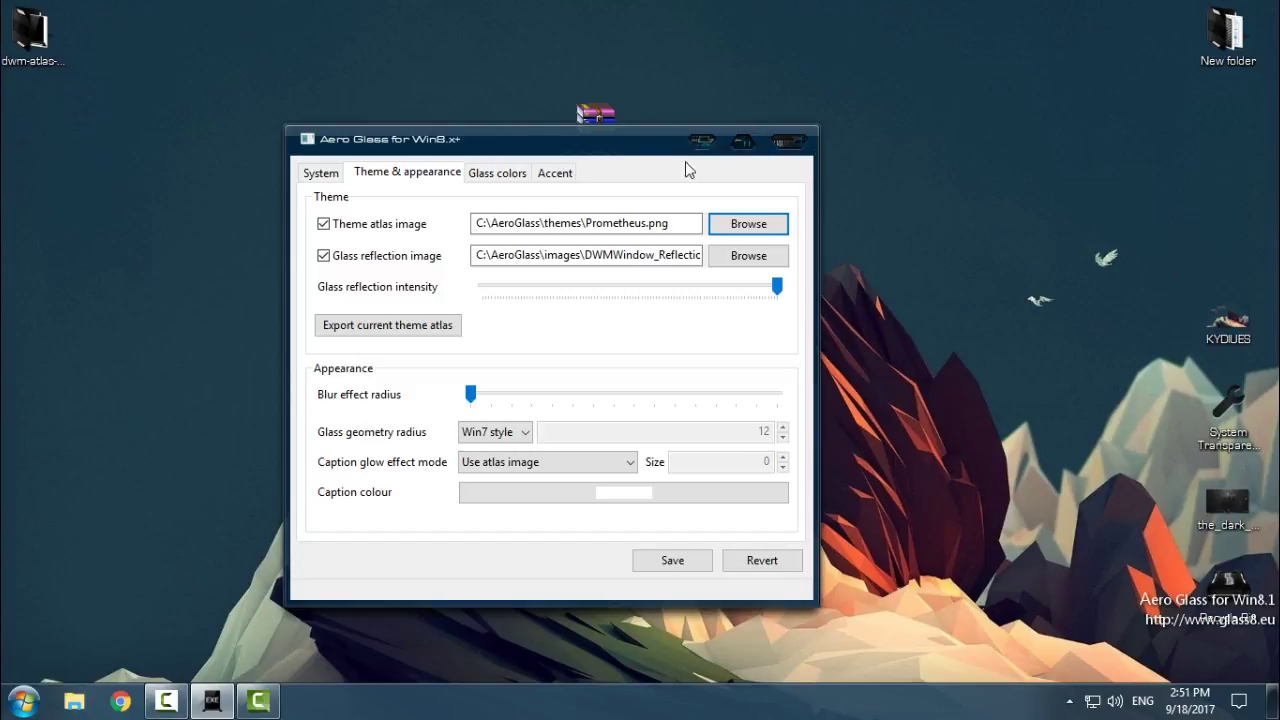
drag(604, 148, 749, 165)
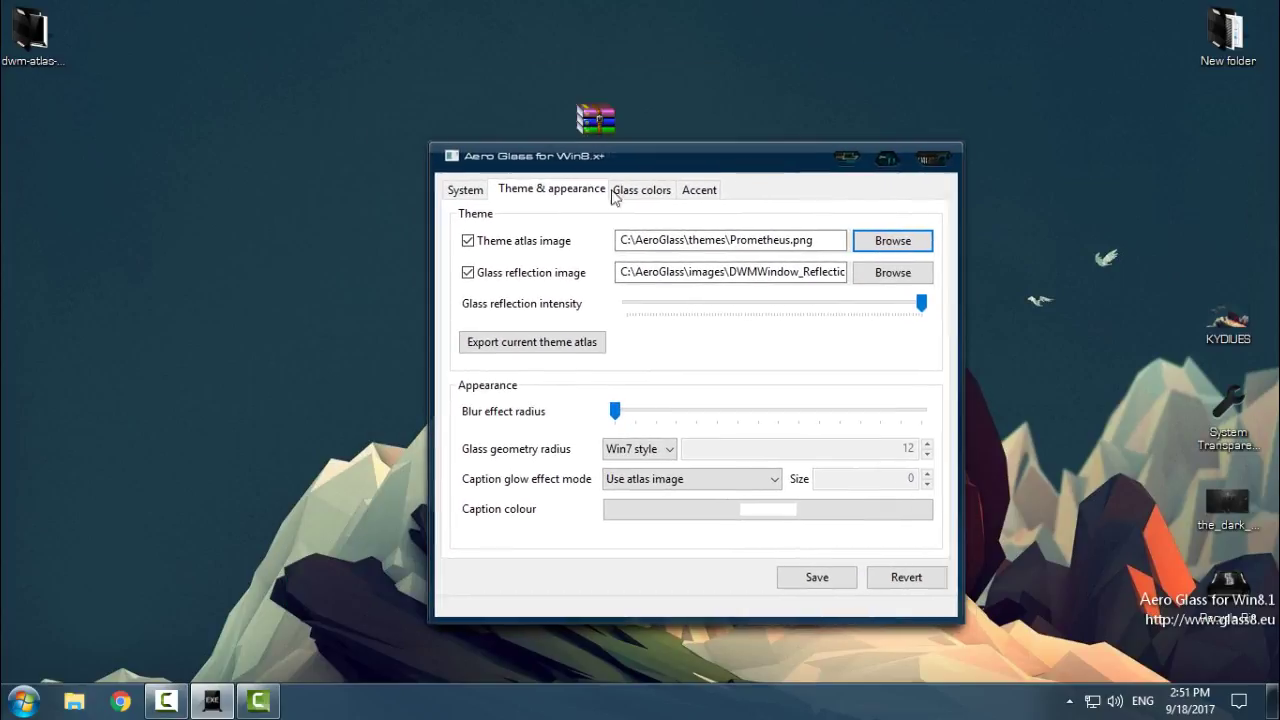
Step: Turn off the Prometheus theme atlas image and save the settings
click(468, 241)
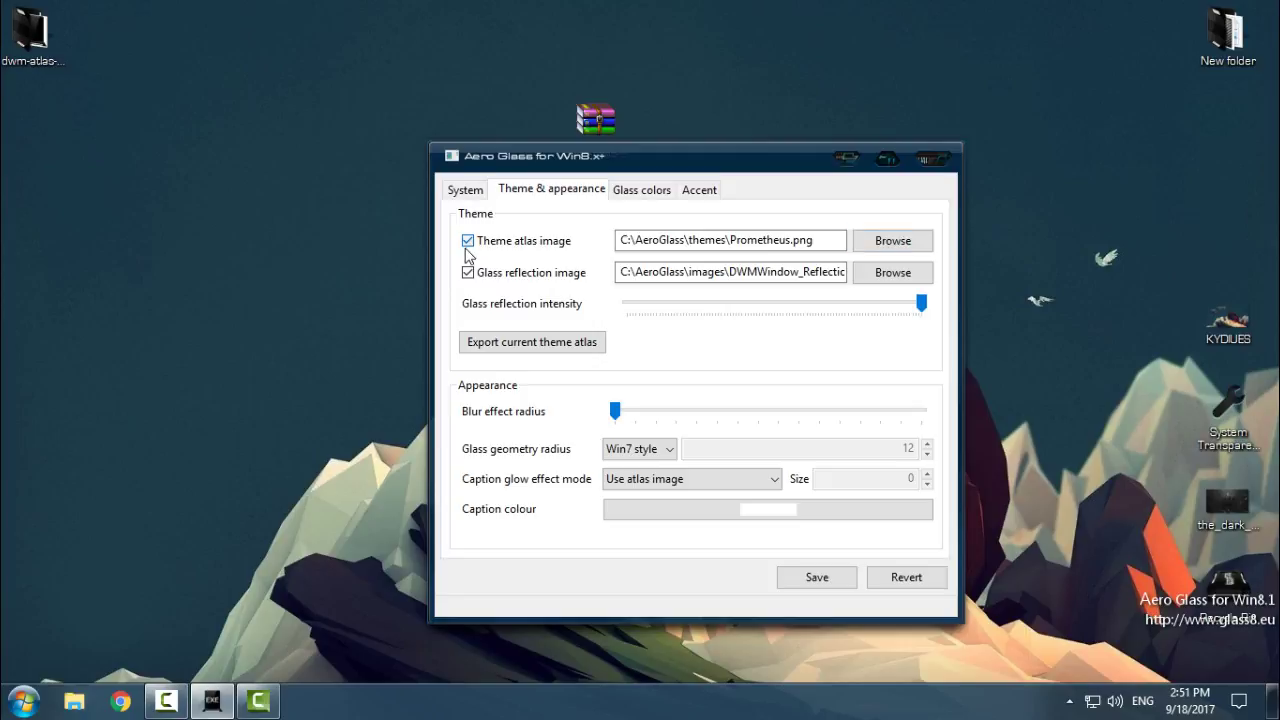
click(812, 577)
drag(690, 156, 732, 86)
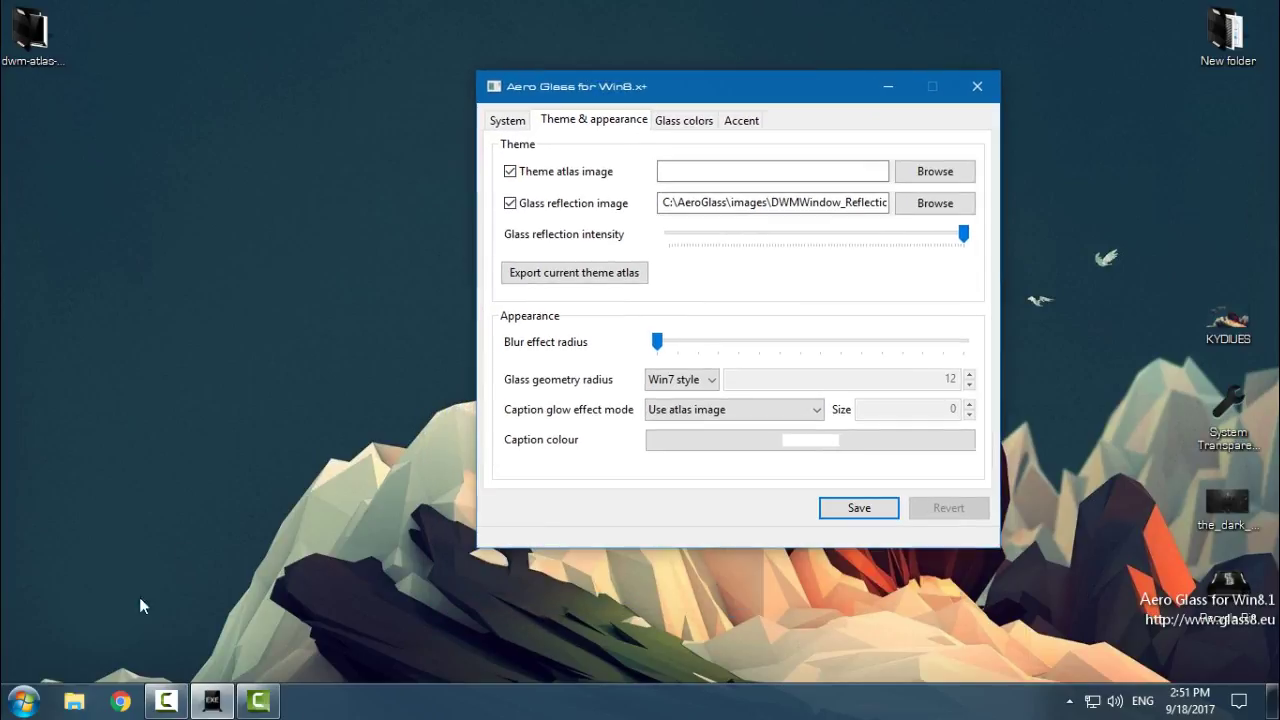
Step: Open File Explorer from the taskbar, move and maximize it, then close it
click(74, 701)
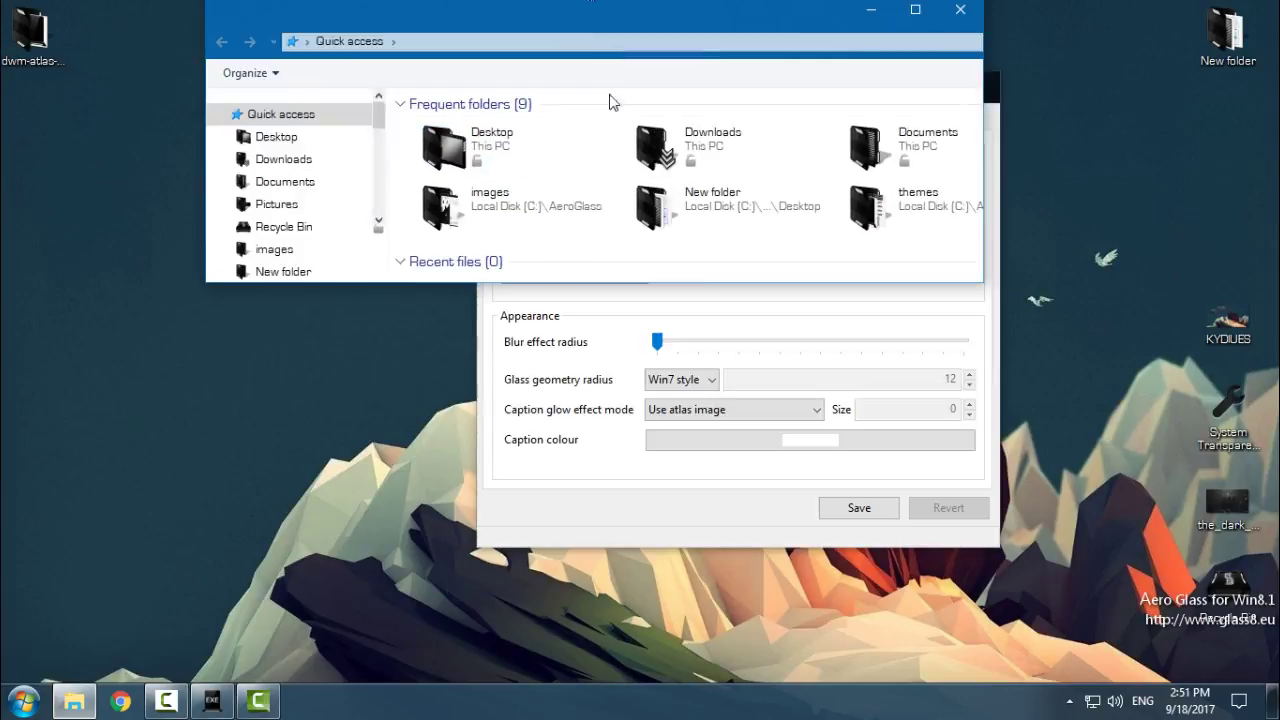
mouse_move(576, 180)
mouse_down()
mouse_move(415, 198)
mouse_move(600, 203)
mouse_move(329, 127)
mouse_move(111, 200)
mouse_move(315, 248)
mouse_move(574, 174)
mouse_move(367, 253)
mouse_move(446, 156)
mouse_move(593, 240)
mouse_move(574, 214)
mouse_up()
click(918, 219)
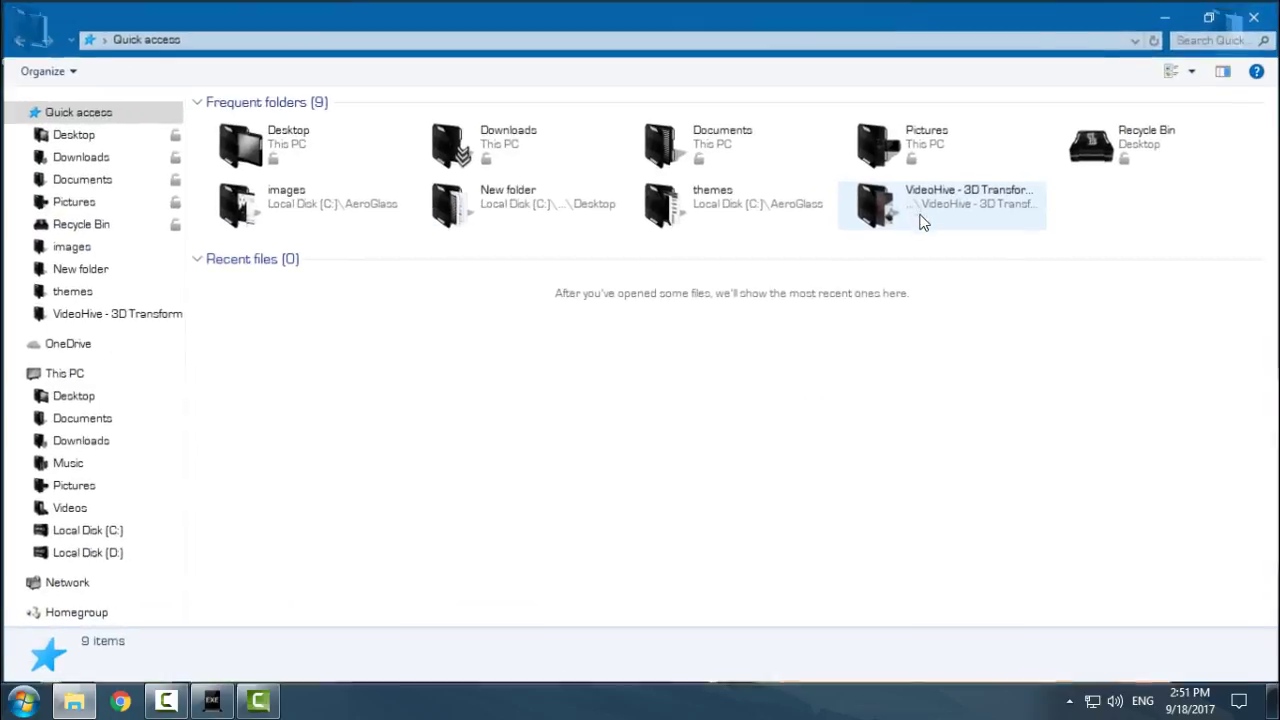
key(alt+F4)
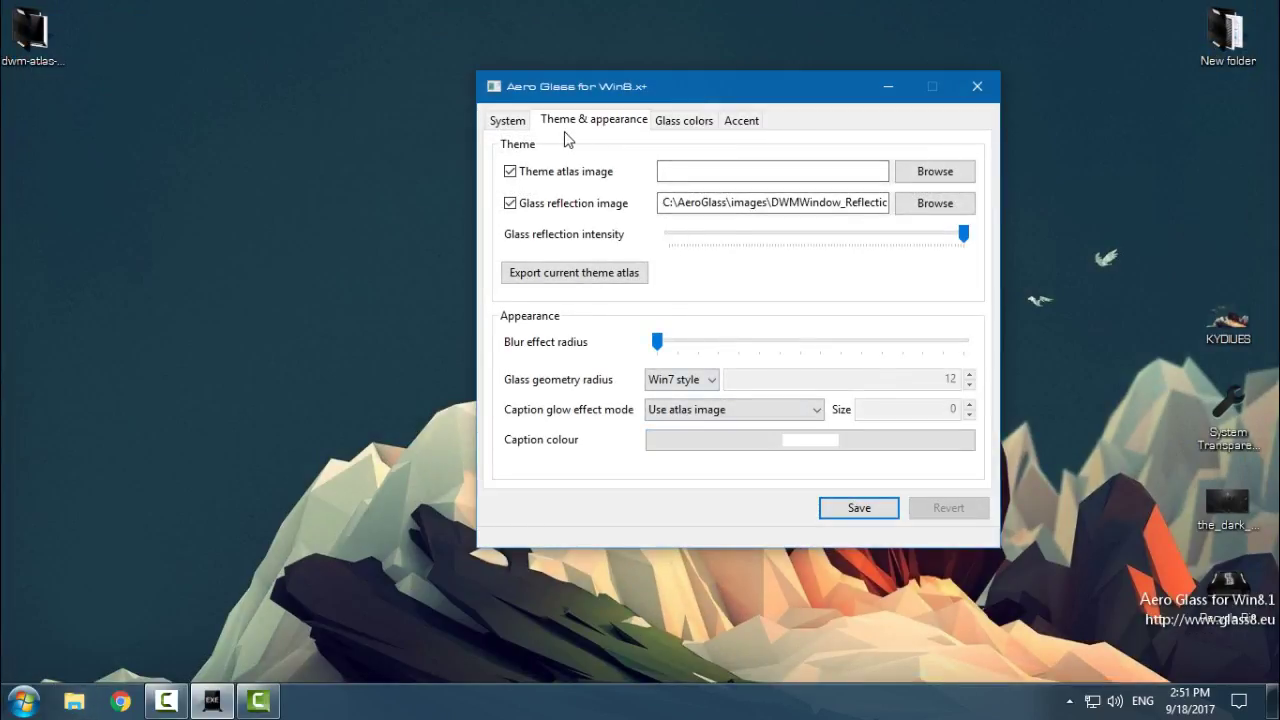
Step: Show the Glass colors page, leaving automatic wallpaper colour turned off
click(507, 121)
click(680, 121)
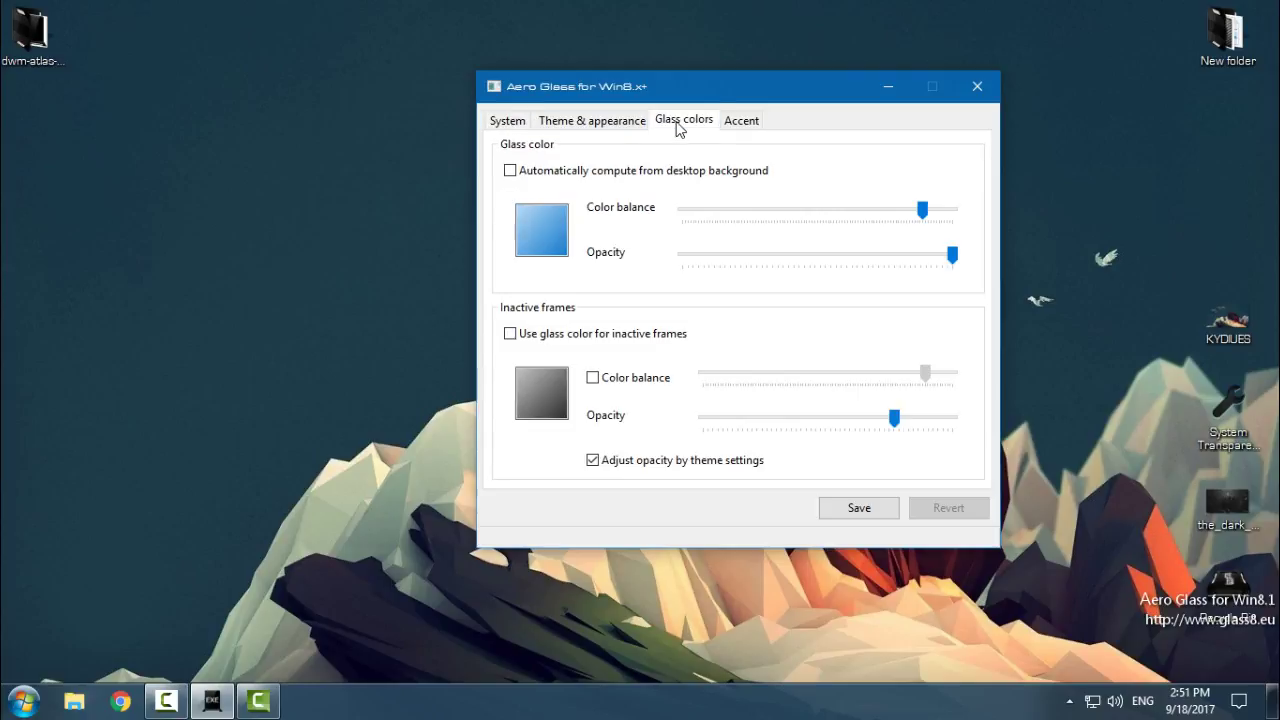
drag(704, 108, 585, 207)
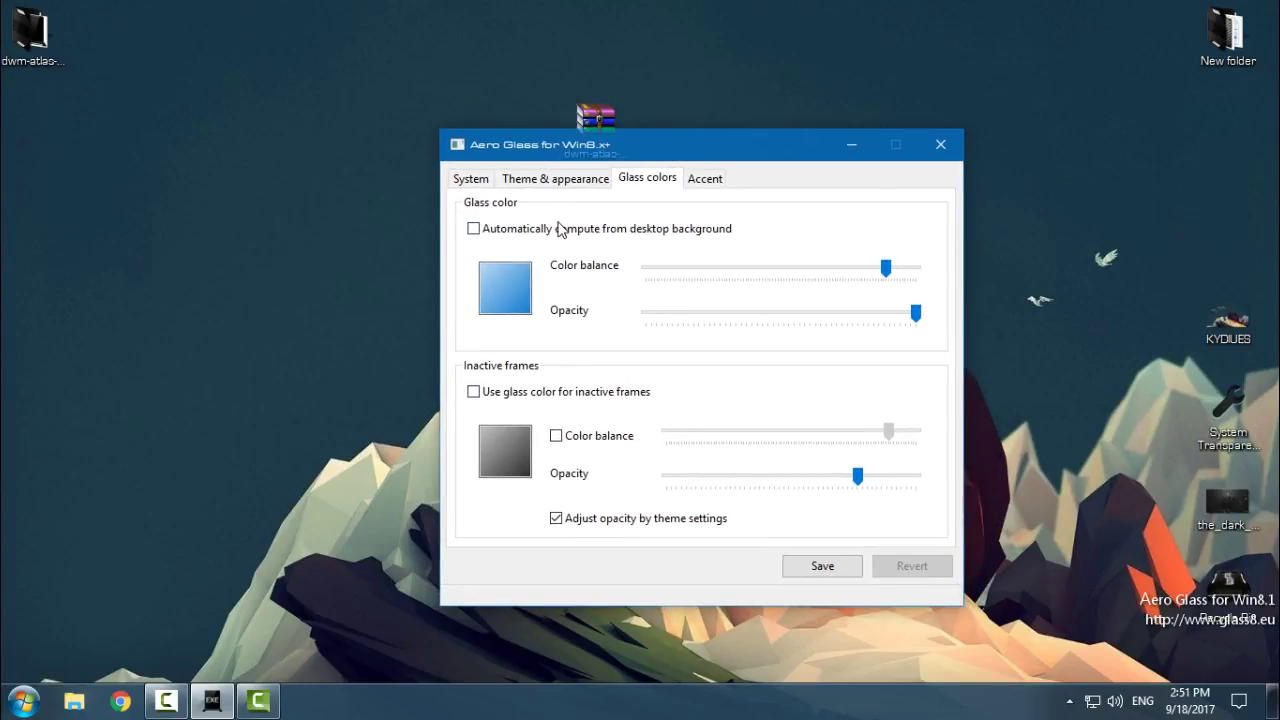
click(560, 228)
click(497, 230)
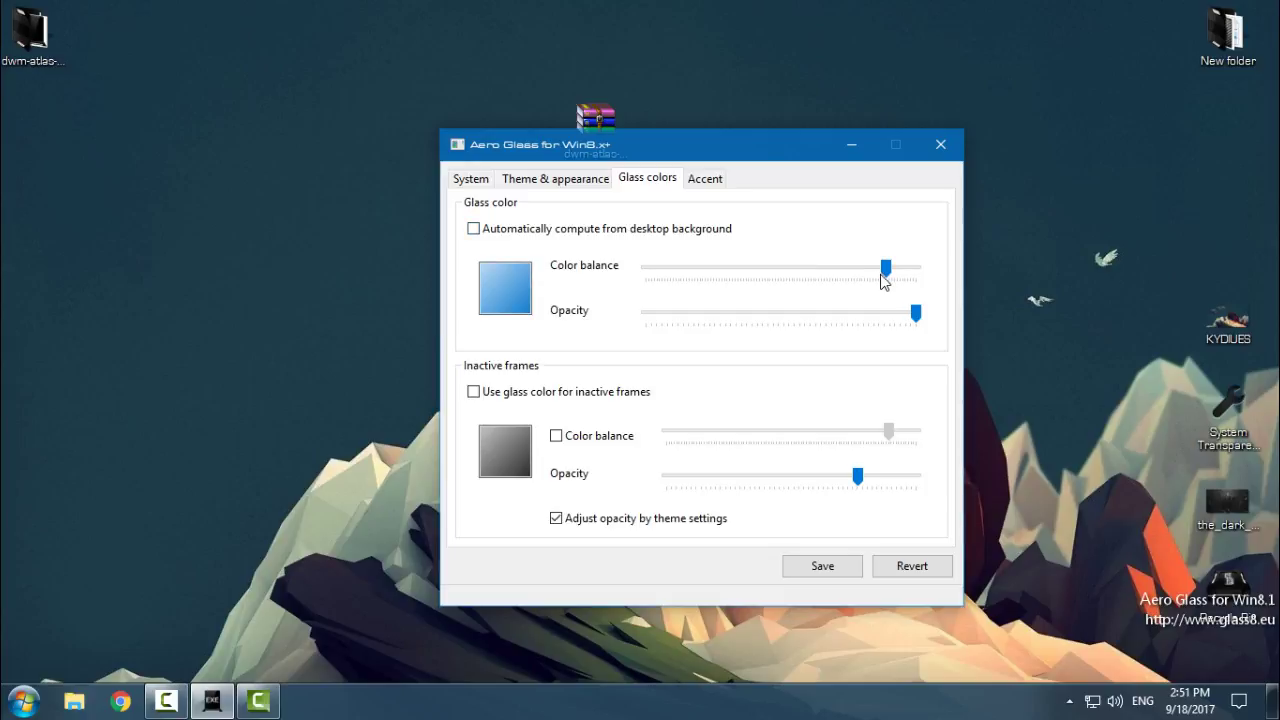
Step: Set Color balance and Opacity to maximum, save, and close the settings window
mouse_move(885, 270)
mouse_down()
mouse_move(649, 267)
mouse_move(968, 280)
mouse_up()
mouse_move(918, 316)
mouse_down()
mouse_move(877, 323)
mouse_move(935, 290)
mouse_up()
click(827, 567)
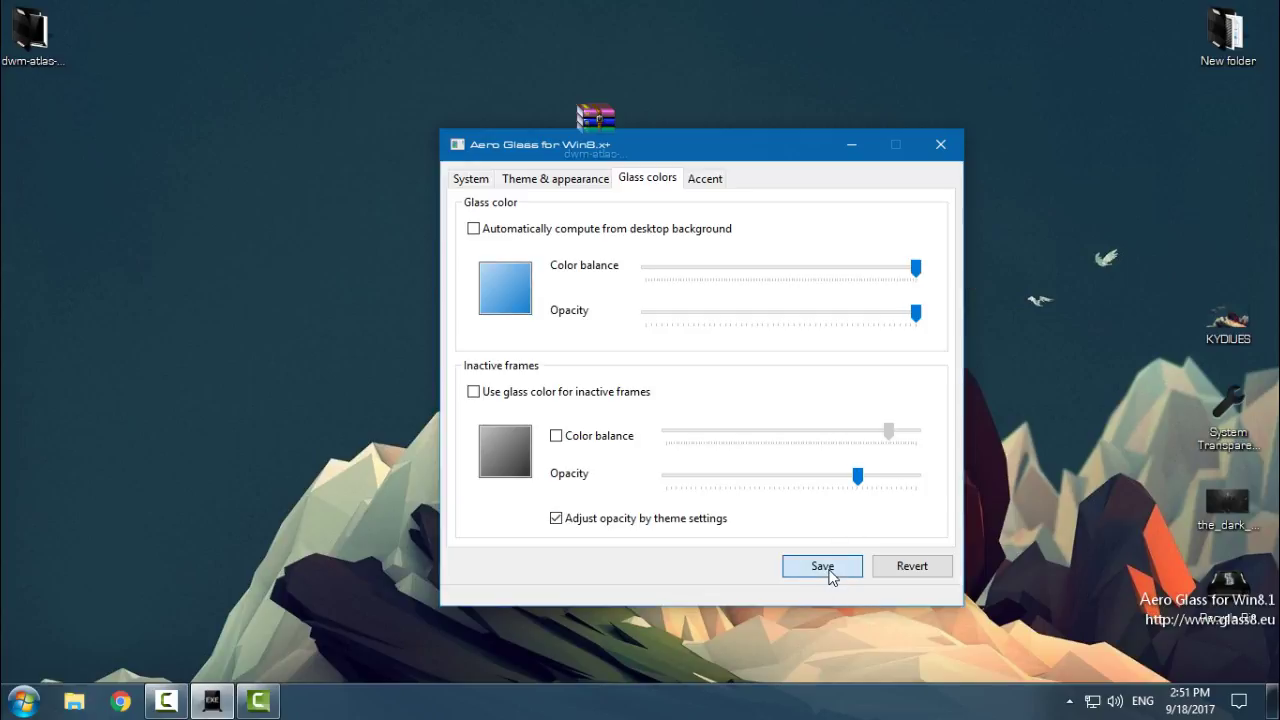
click(940, 144)
Step: Copy all five items from the dwm-atlas-theme-collection-master folder
click(57, 37)
double_click(57, 37)
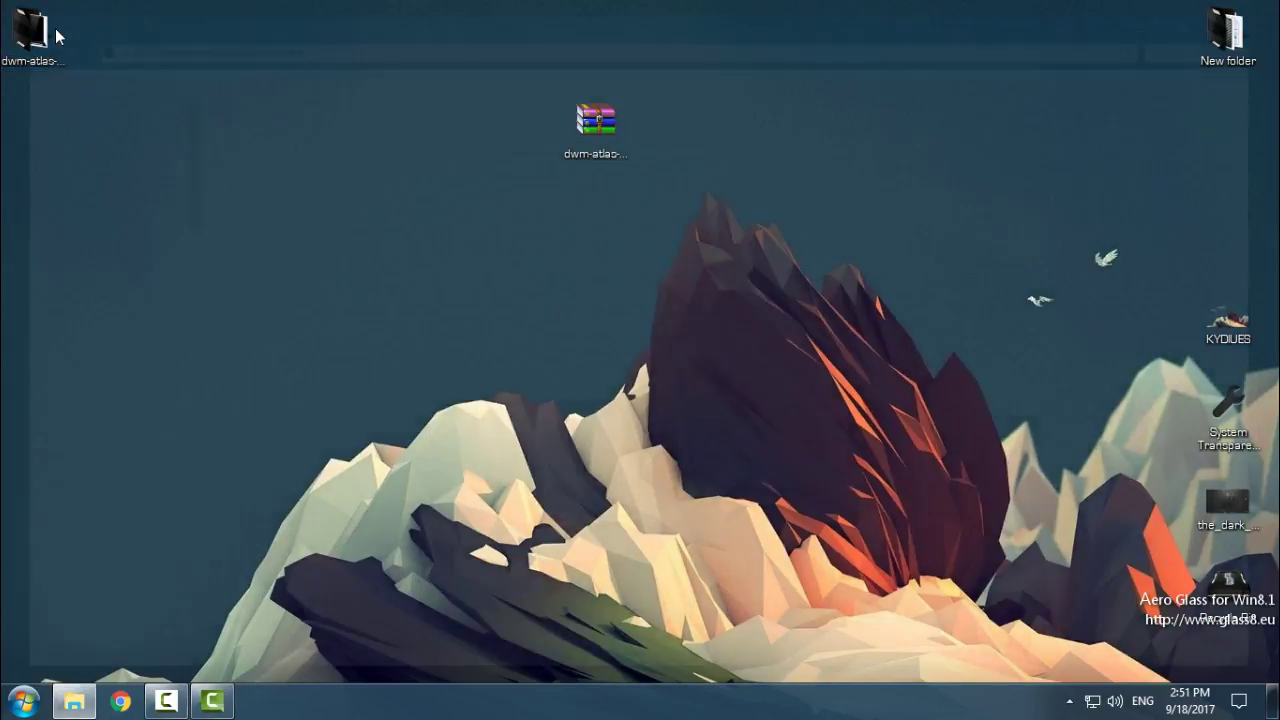
drag(275, 244, 247, 122)
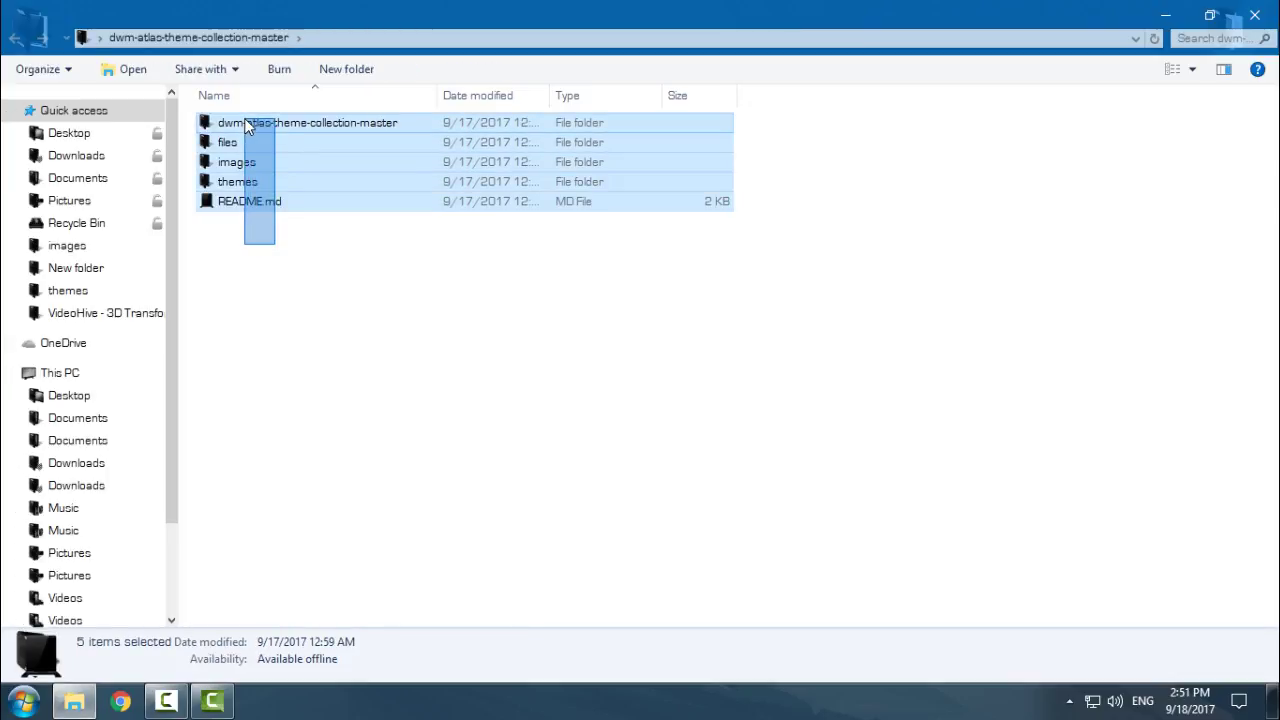
key(alt+F4)
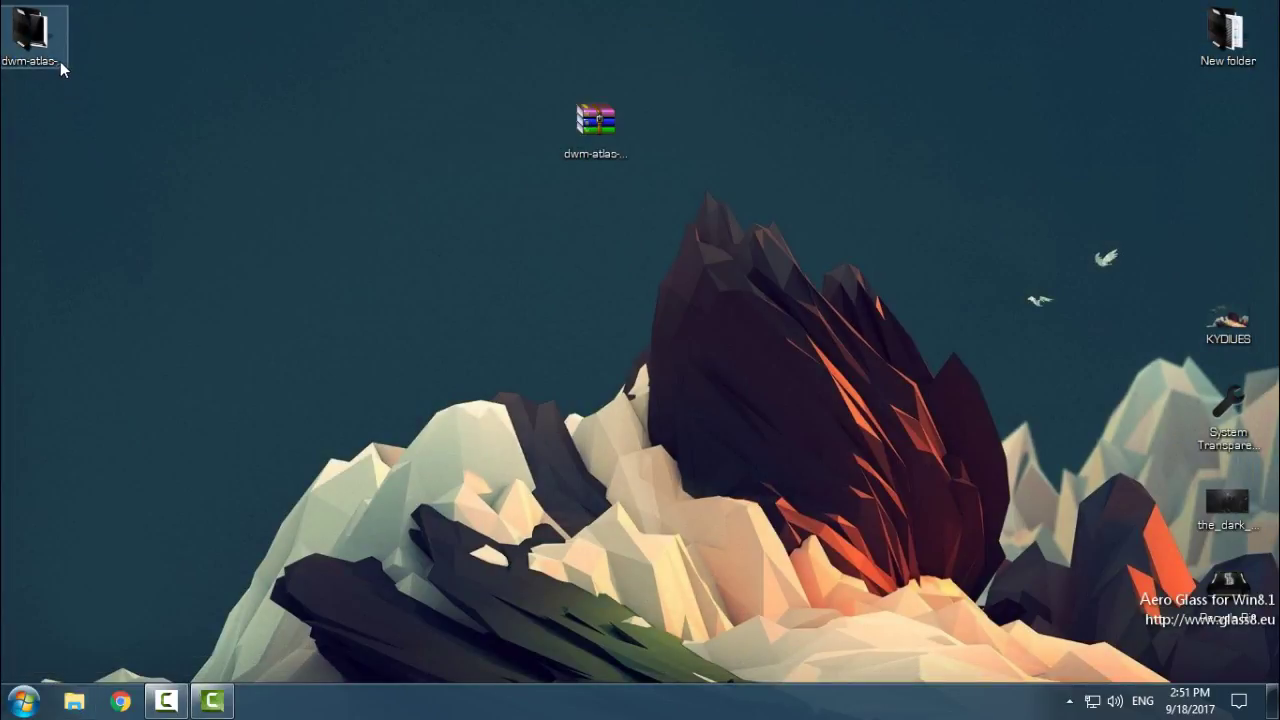
right_click(61, 68)
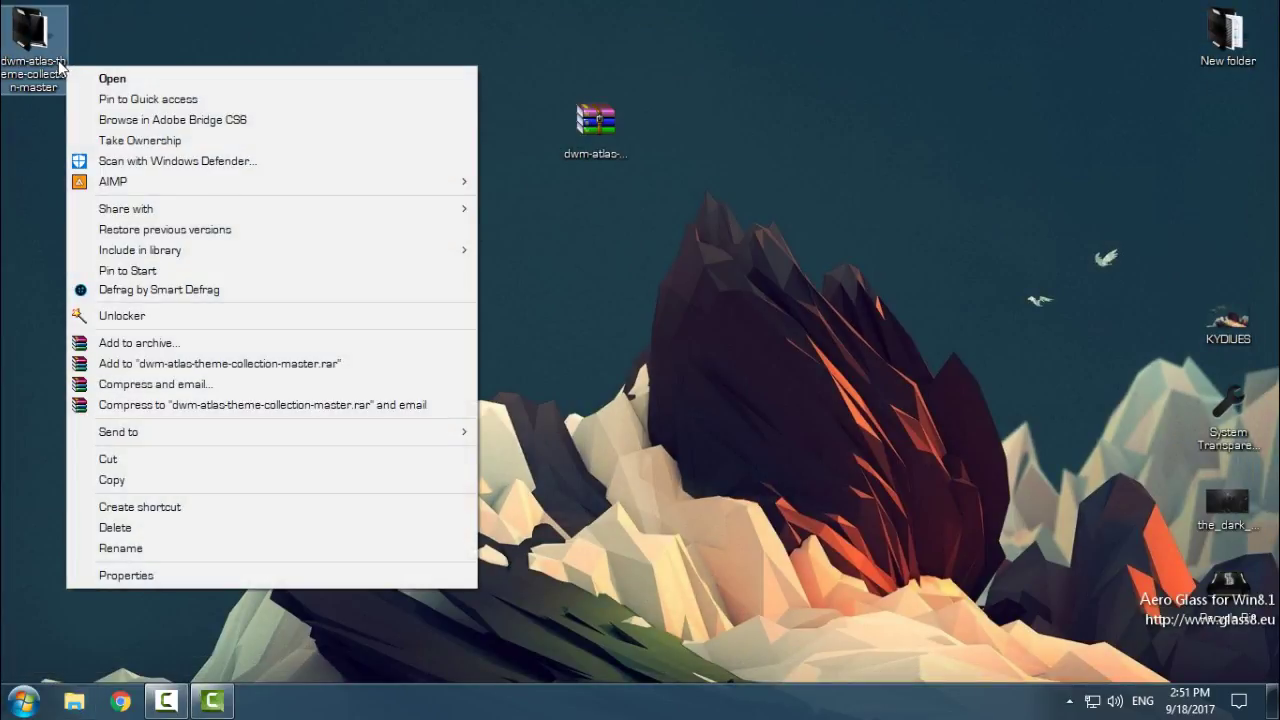
click(168, 78)
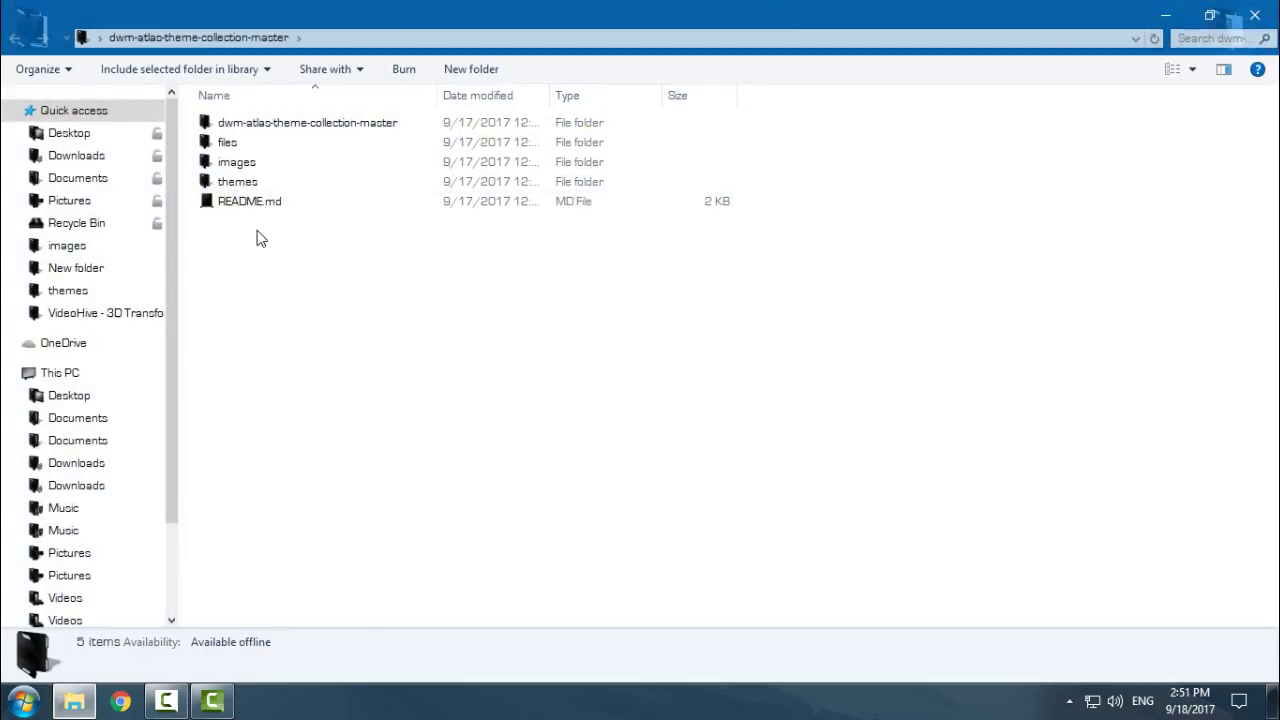
drag(258, 237, 397, 118)
right_click(397, 118)
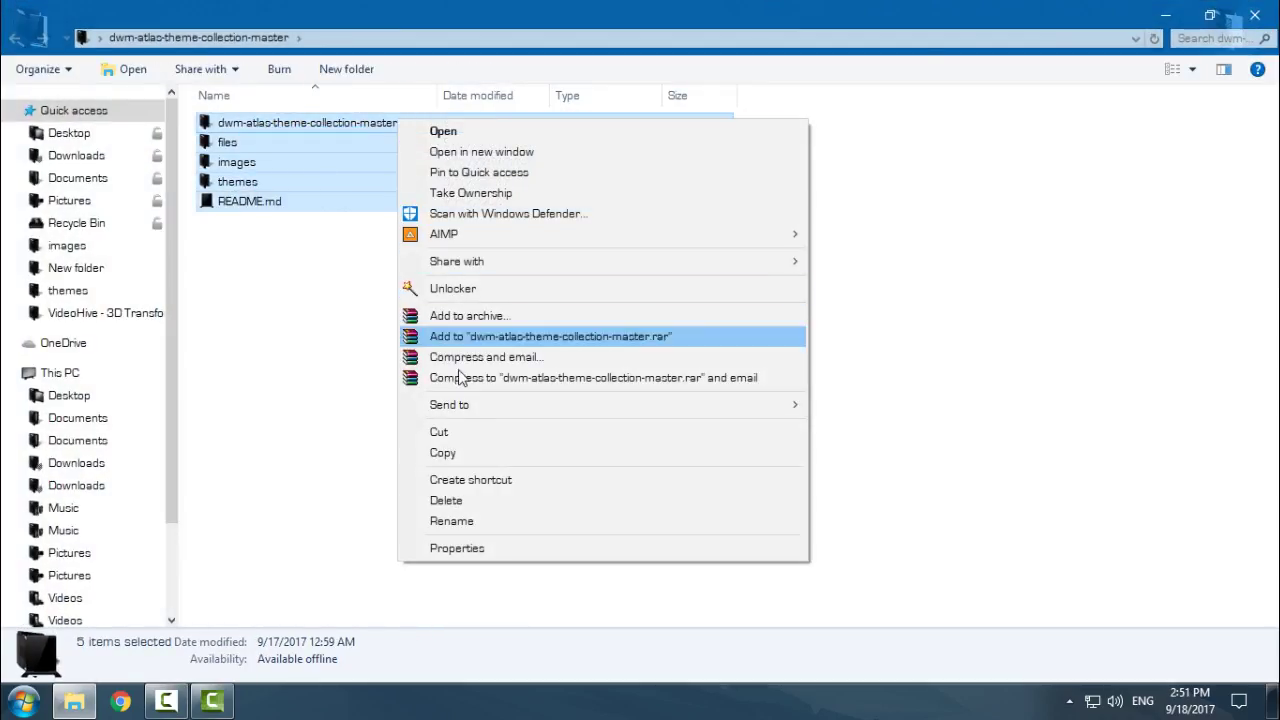
click(461, 451)
Step: Paste the copied items into C:\AeroGlass
click(75, 374)
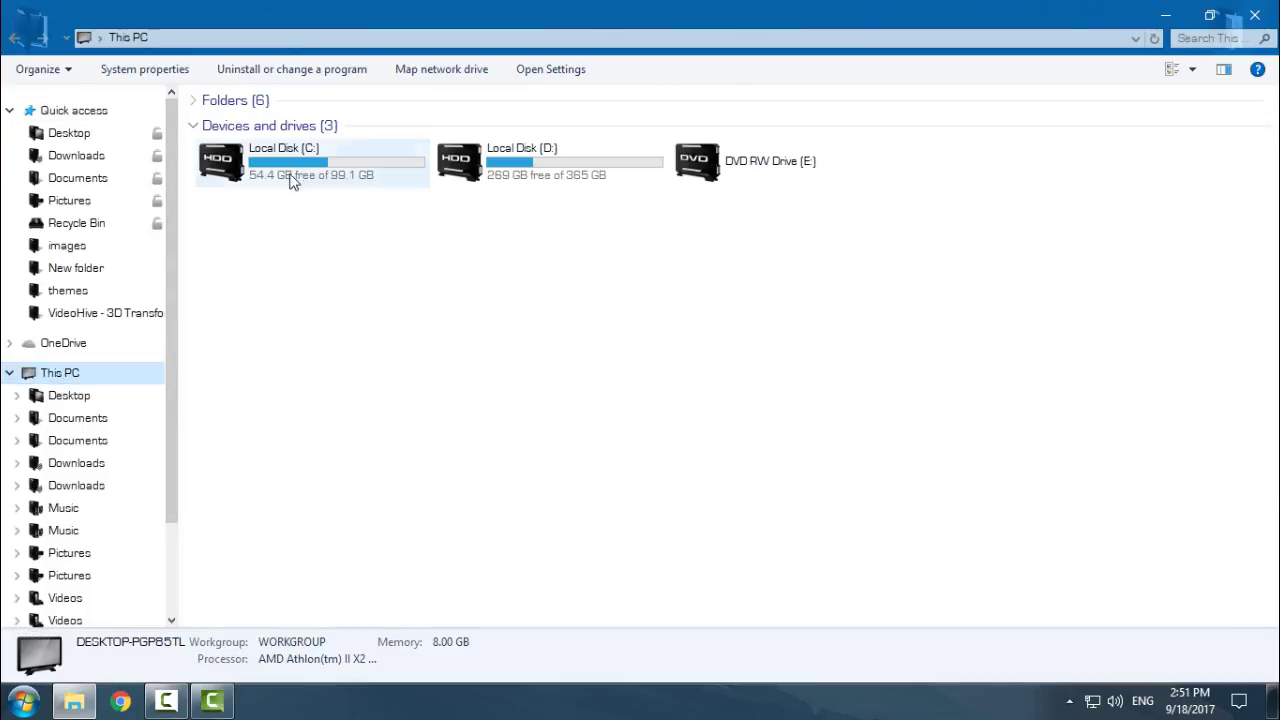
double_click(292, 178)
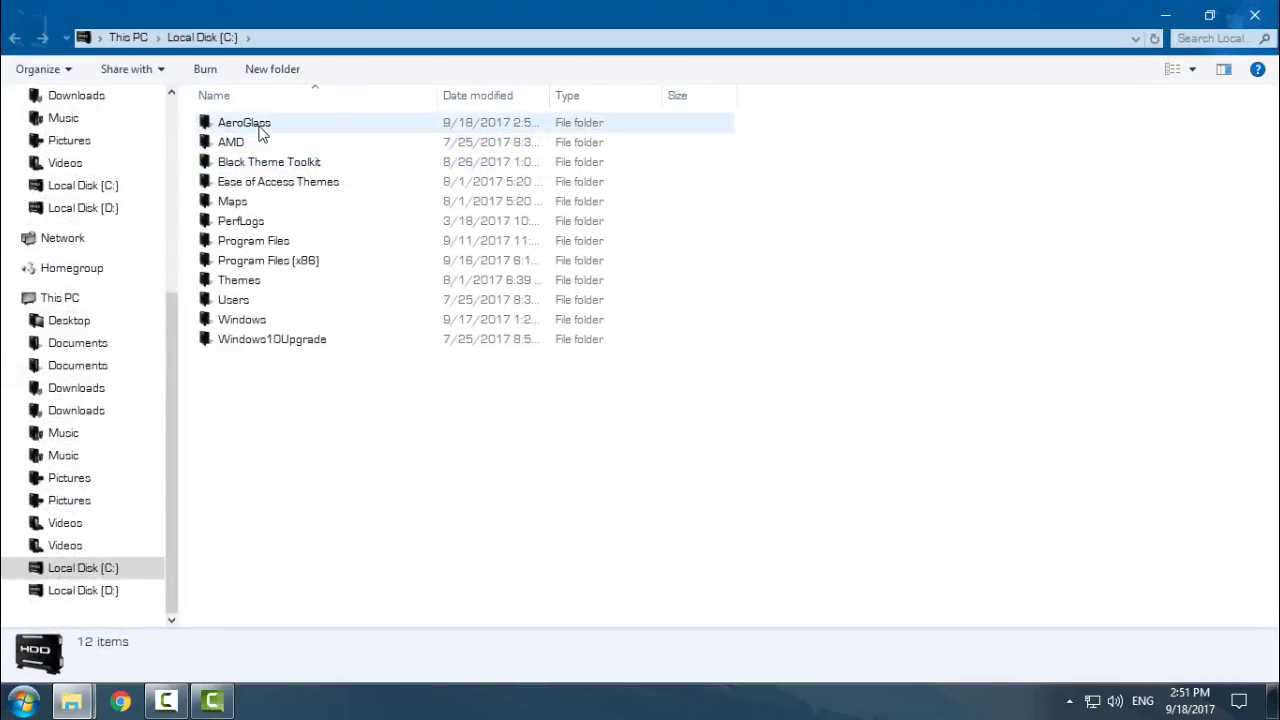
double_click(259, 130)
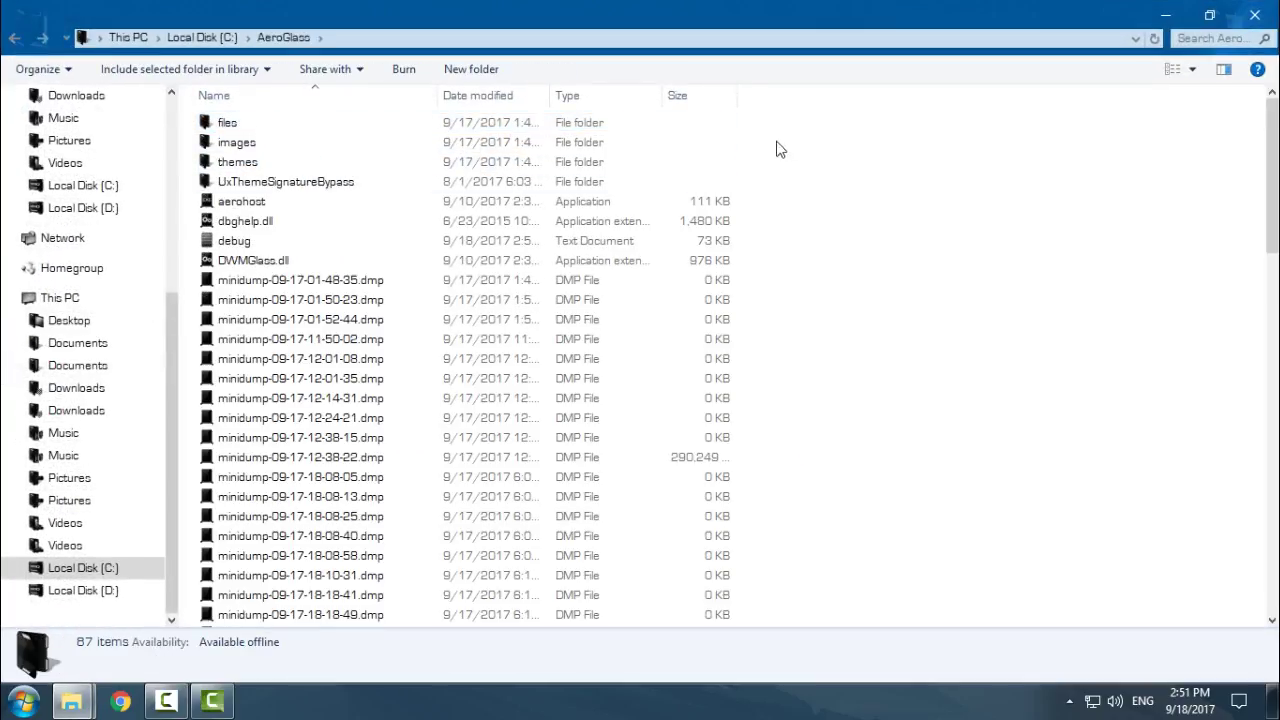
right_click(868, 150)
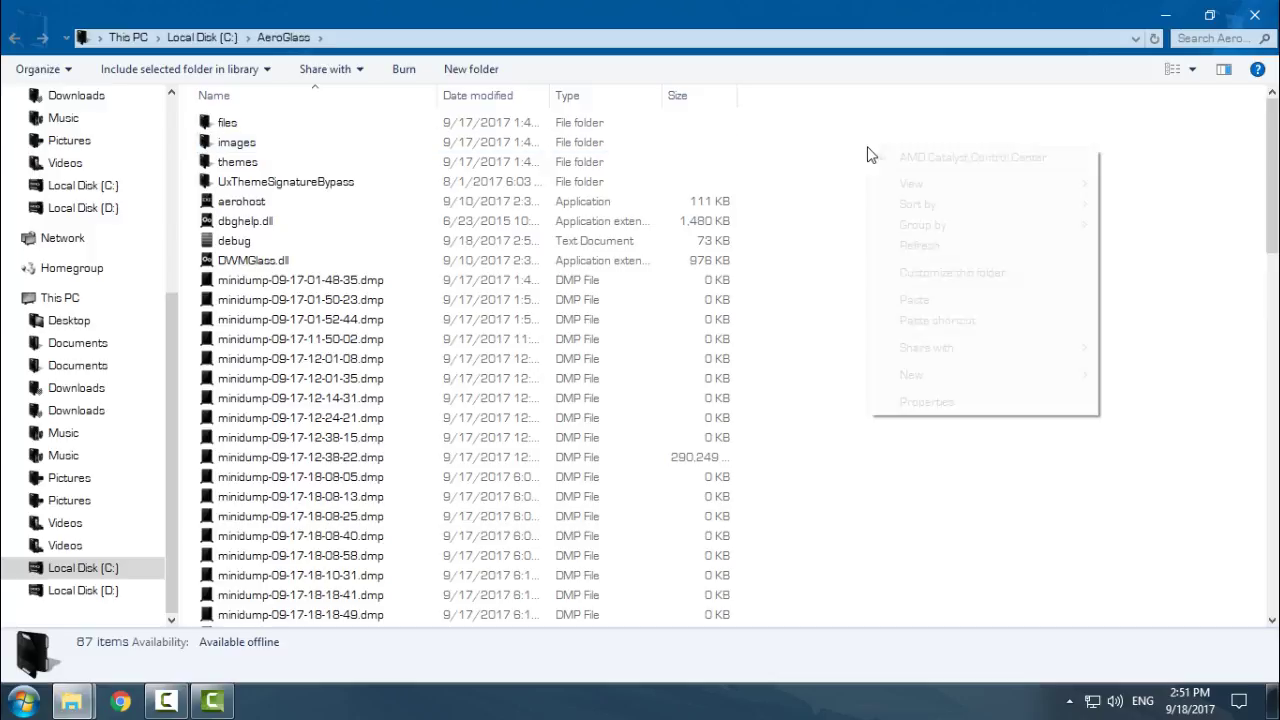
click(912, 302)
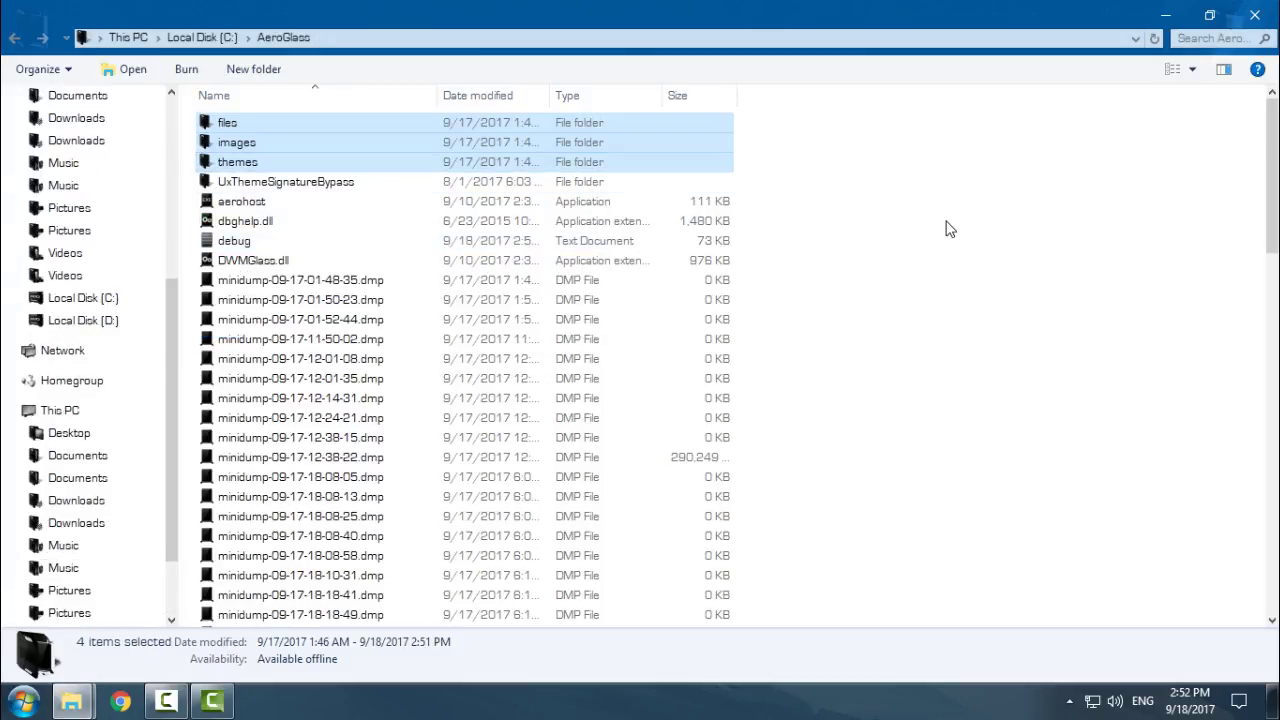
Step: Go to C:\AeroGlass\files, start AeroGlassGUI, and close the Explorer windows
click(946, 229)
click(1272, 20)
click(471, 320)
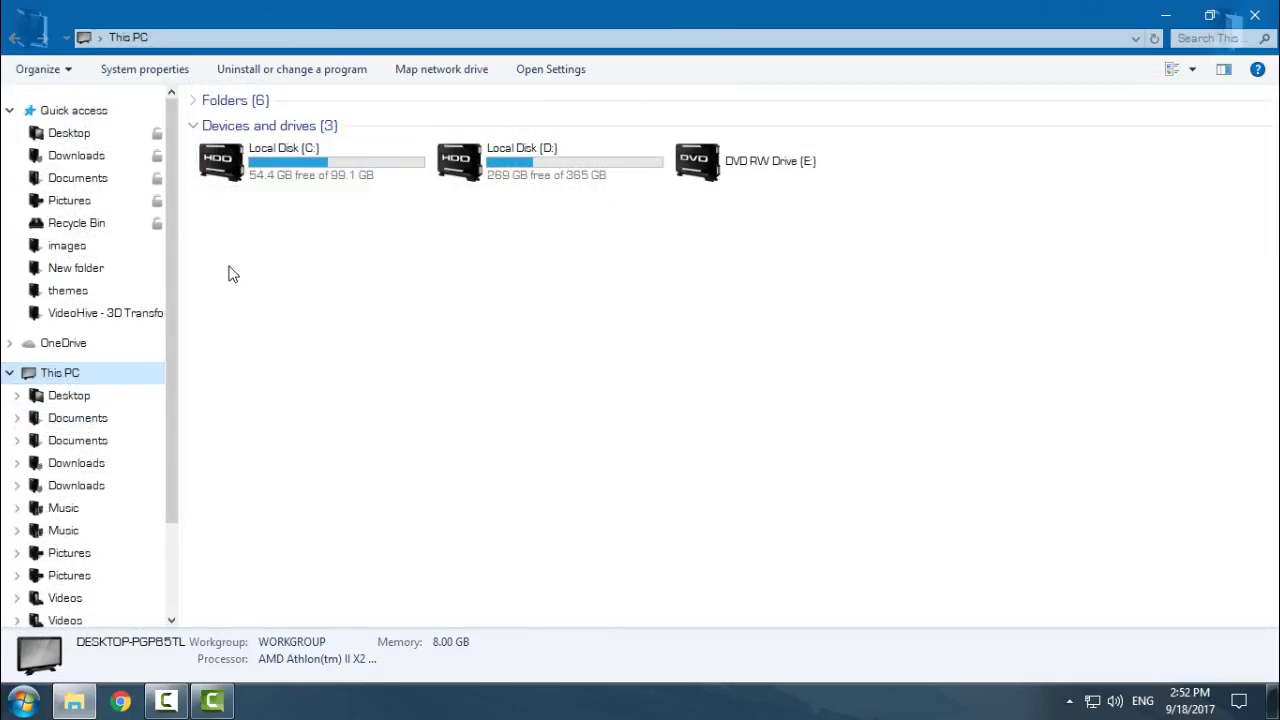
click(247, 190)
double_click(250, 177)
double_click(264, 125)
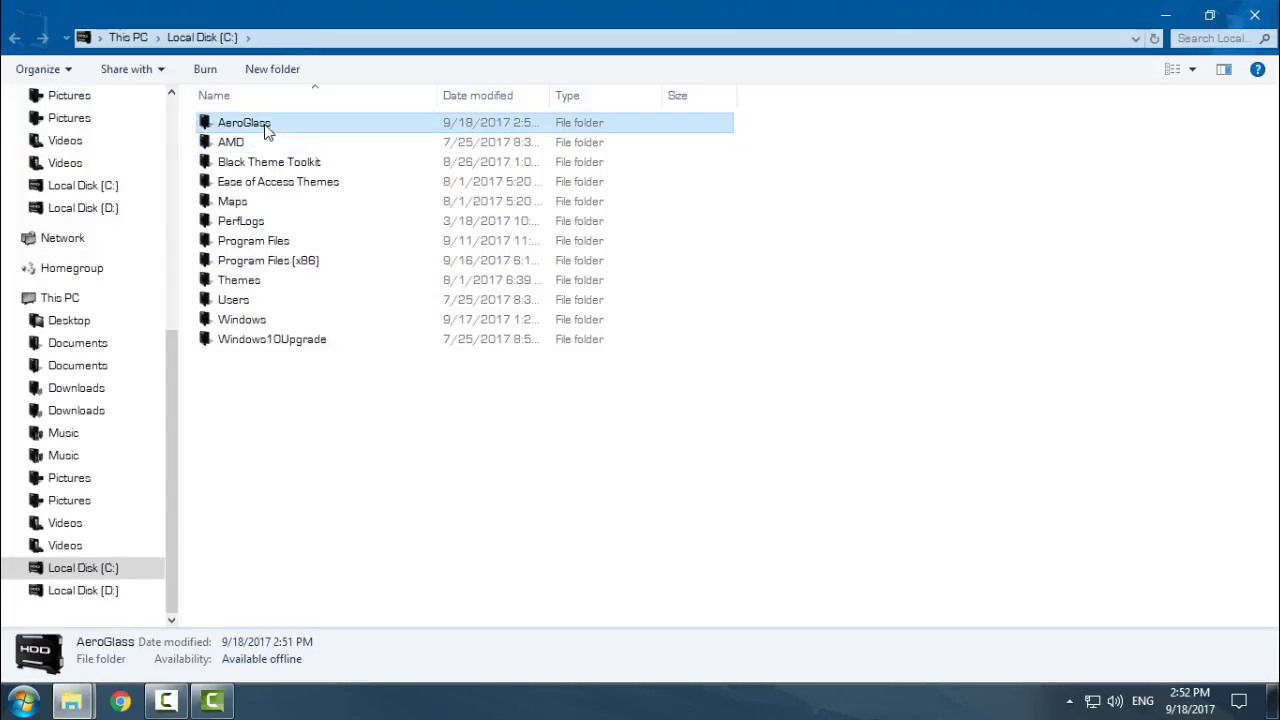
double_click(255, 146)
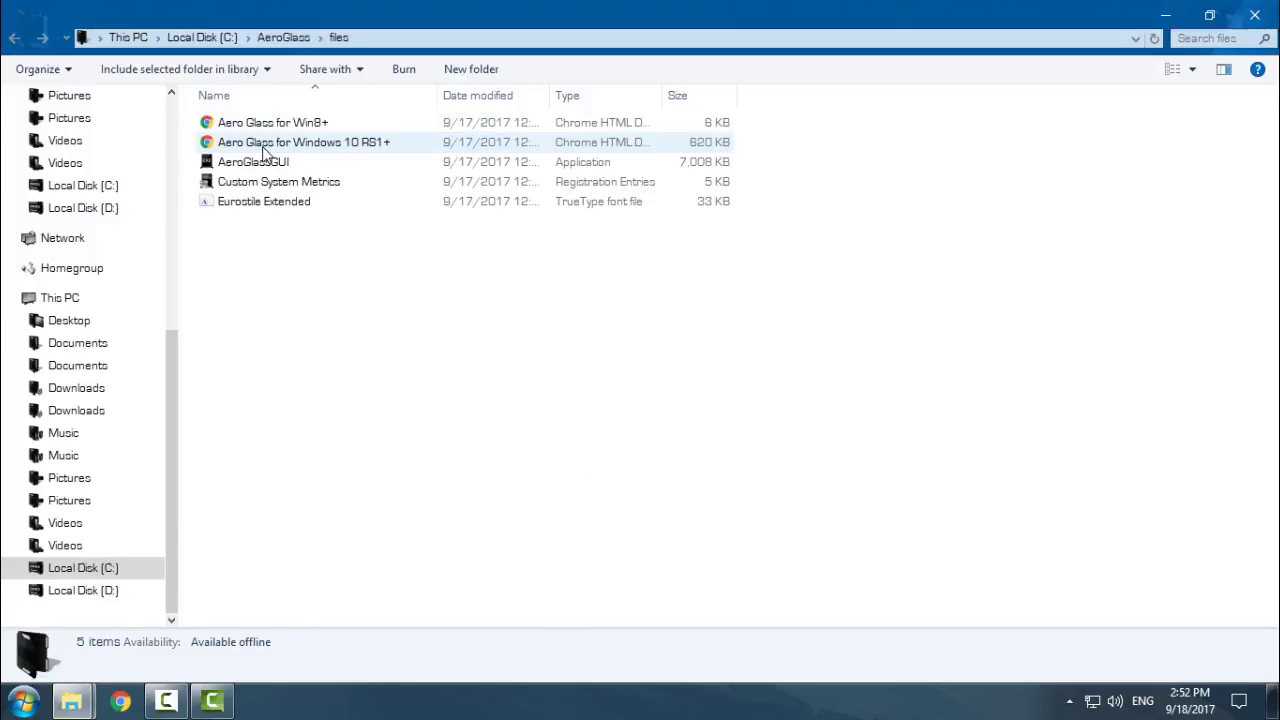
click(258, 170)
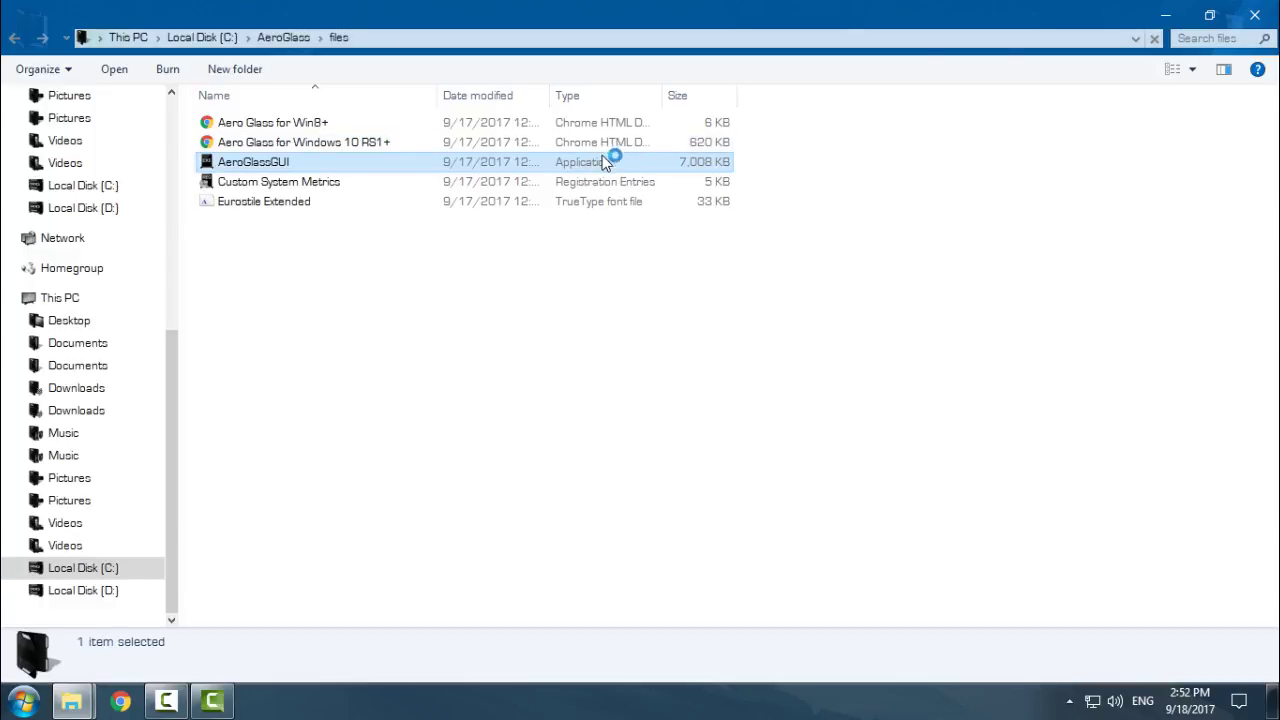
click(1272, 10)
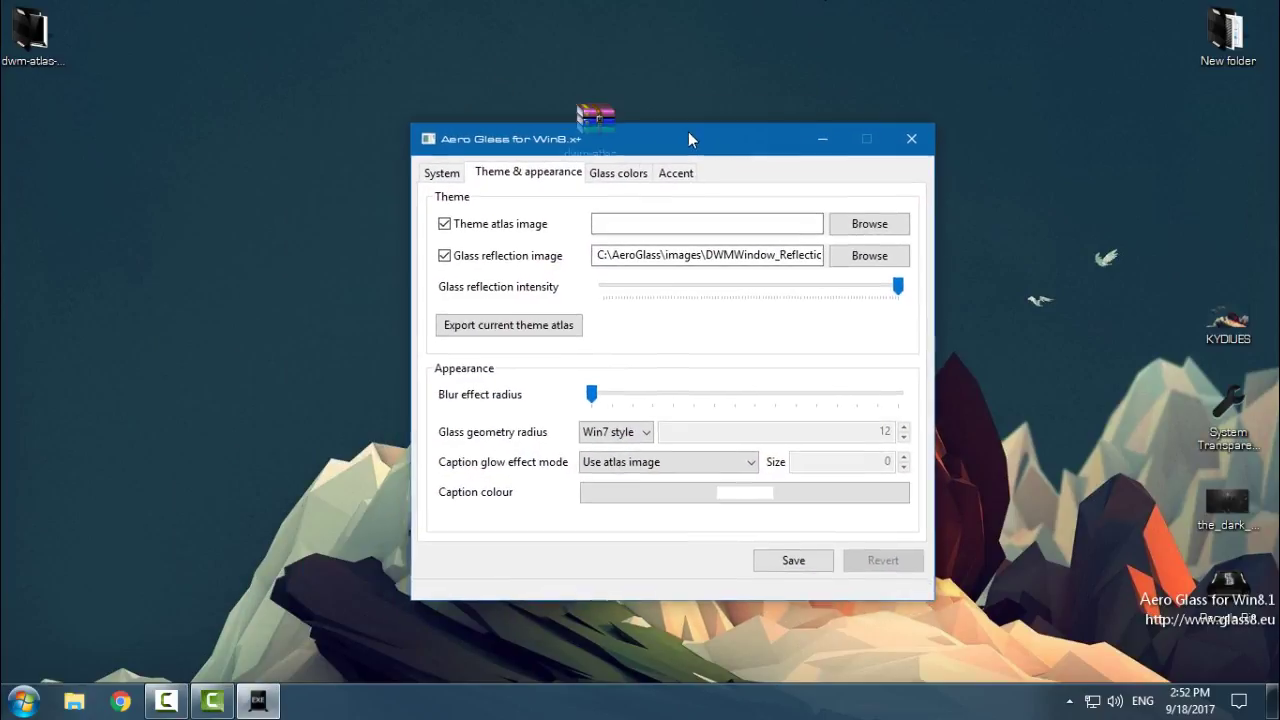
Step: Browse theme atlas images without choosing one, leaving the theme atlas disabled
drag(448, 160, 668, 125)
click(472, 224)
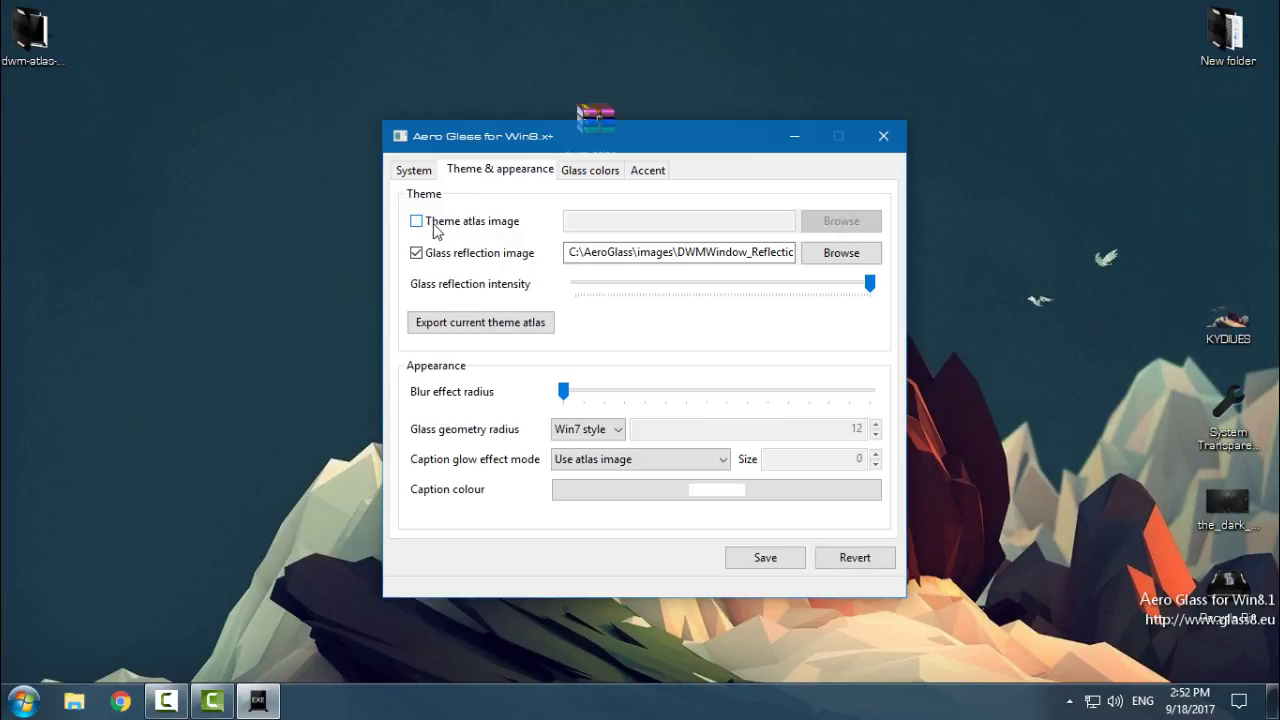
click(416, 221)
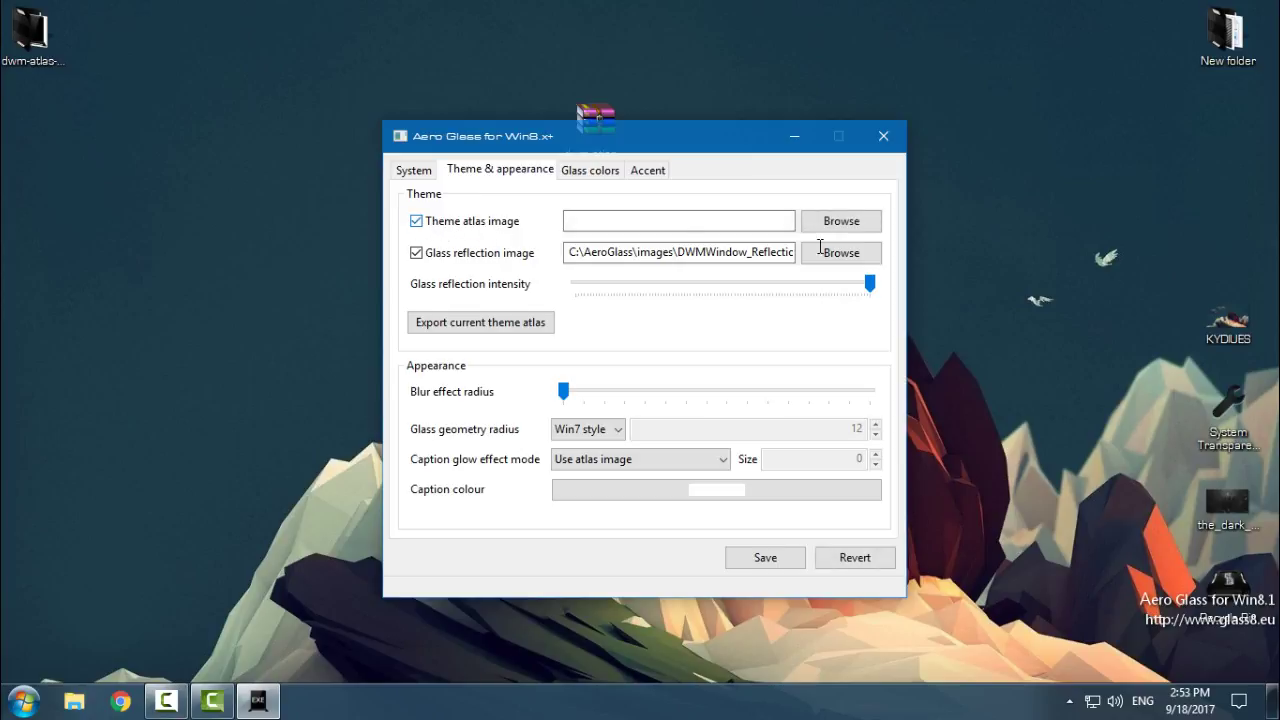
click(838, 221)
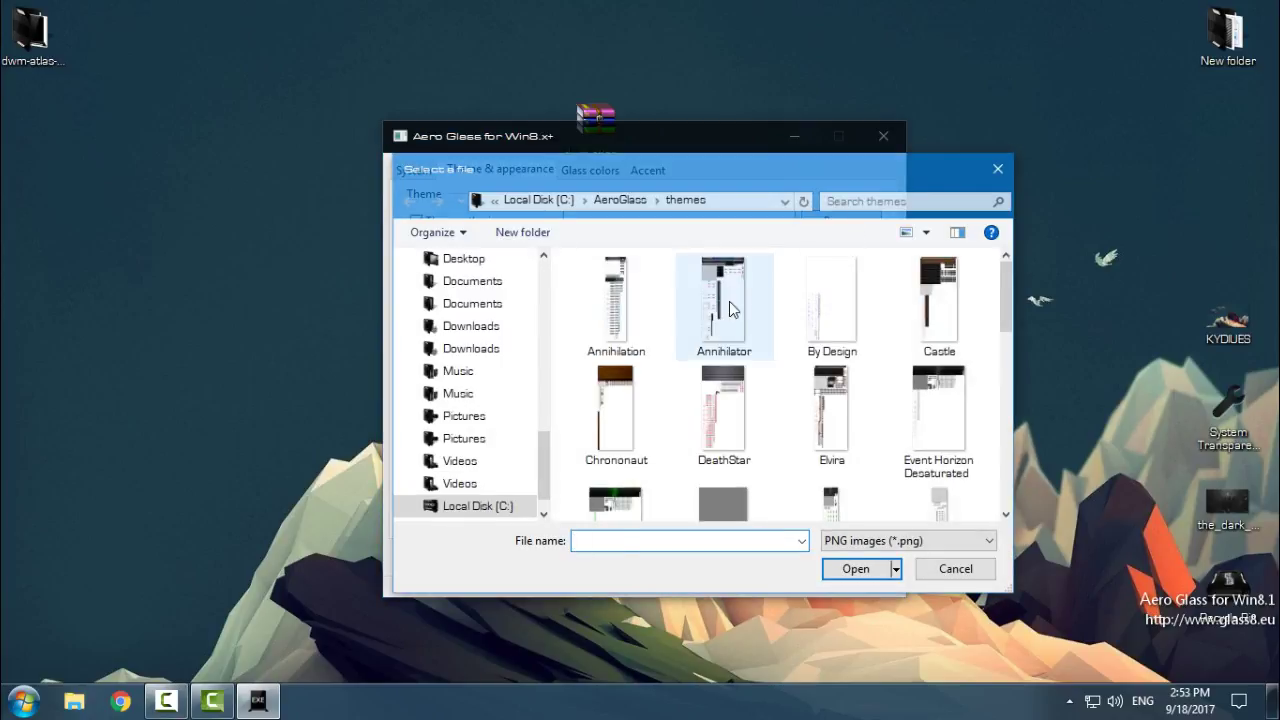
click(729, 309)
scroll(893, 395, down, 5)
scroll(893, 400, down, 5)
click(953, 570)
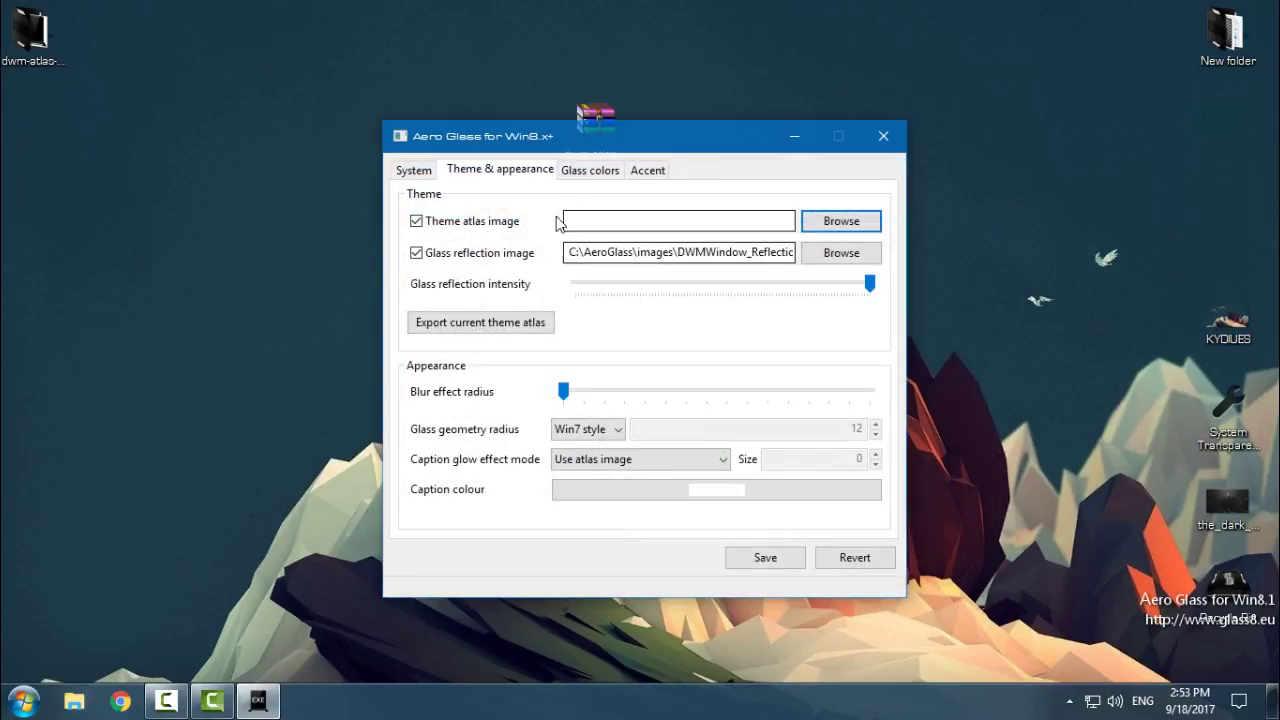
click(418, 221)
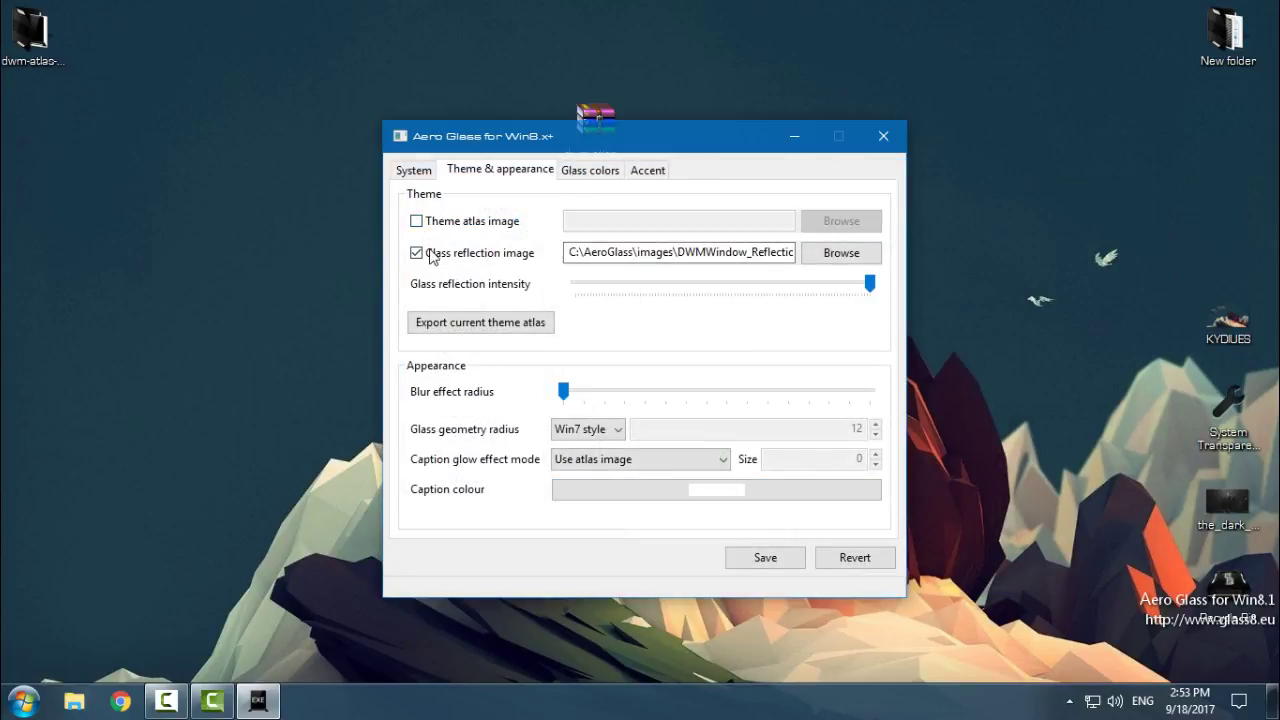
Step: Set the glass reflection image from C:\AeroGlass\images, then save and close
double_click(432, 256)
click(466, 263)
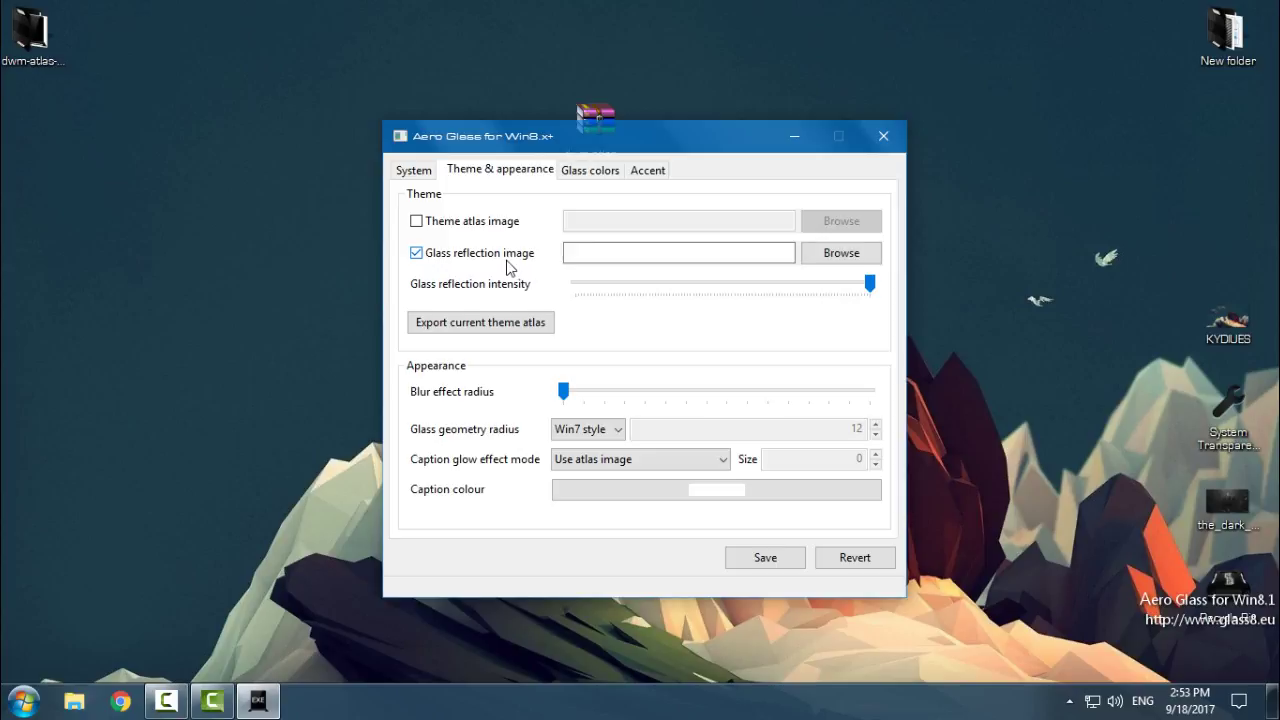
click(836, 258)
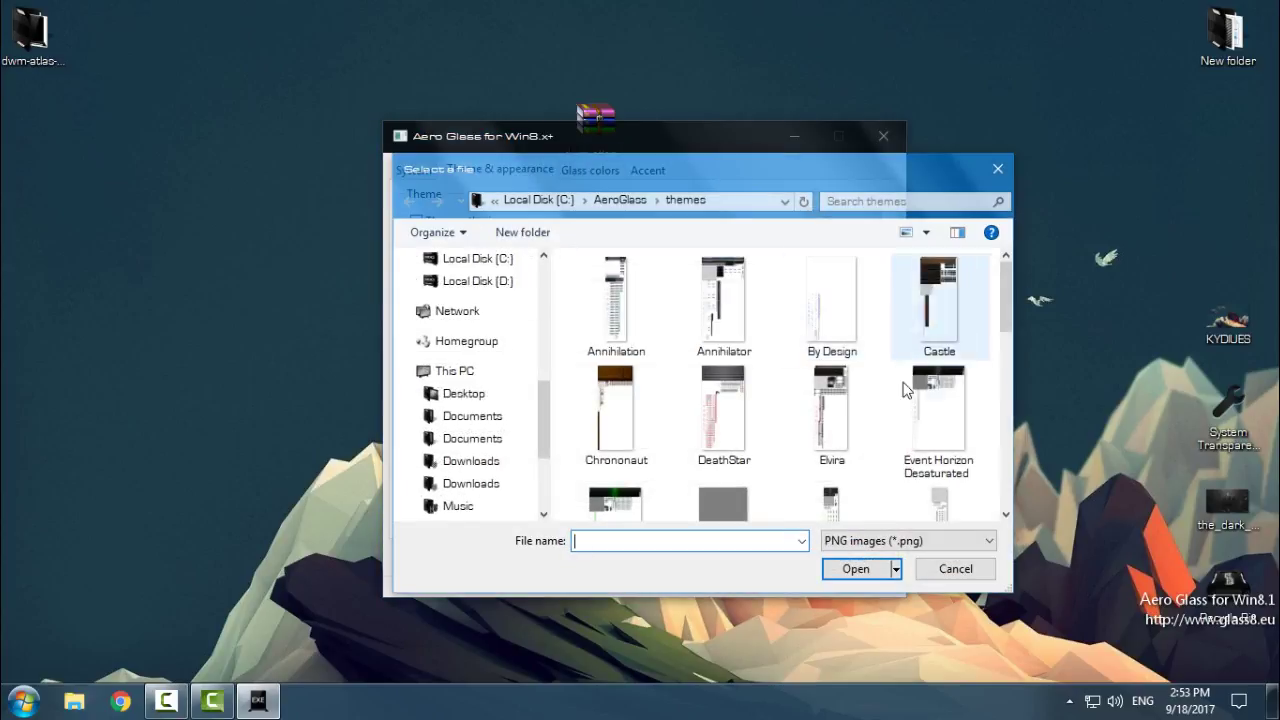
click(620, 200)
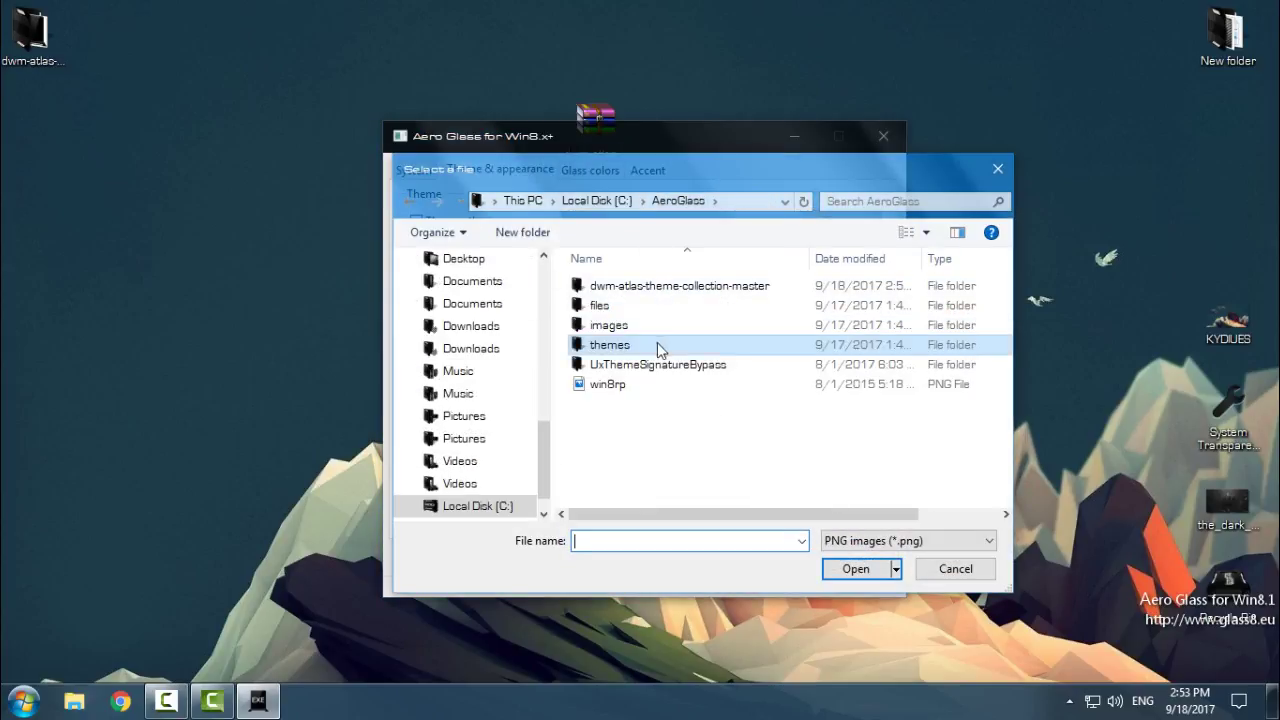
double_click(637, 326)
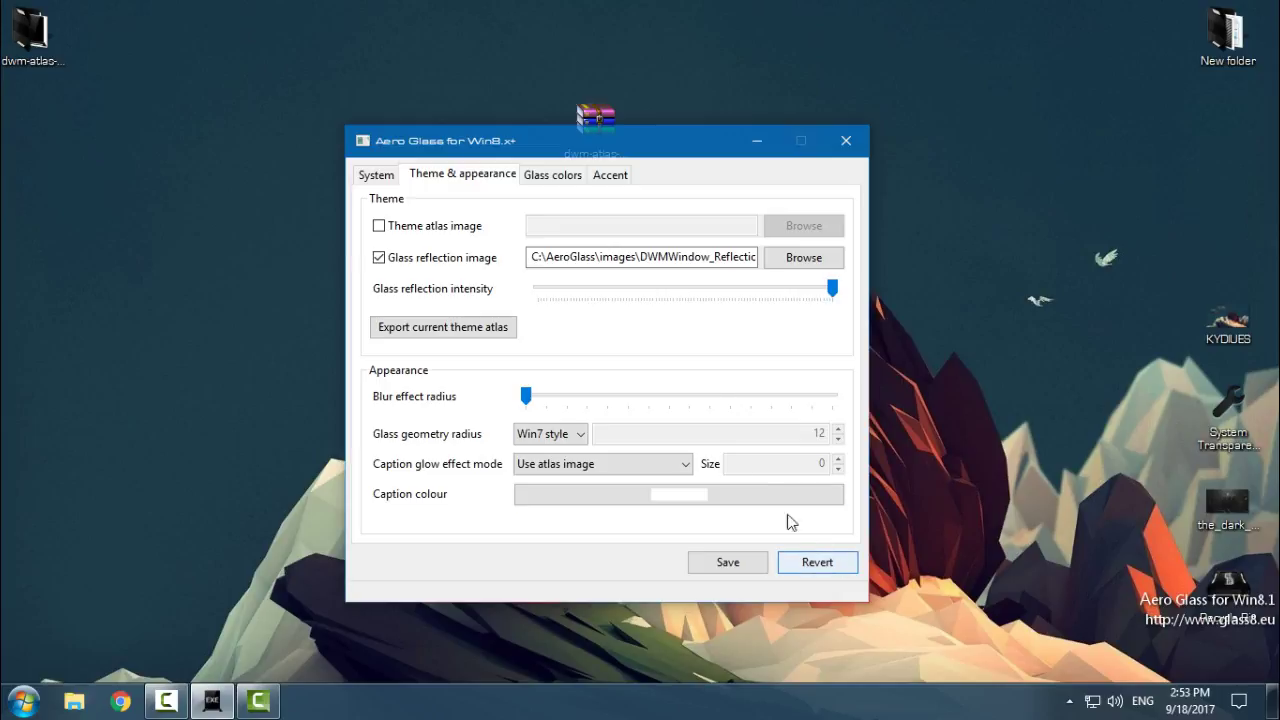
drag(730, 131, 705, 94)
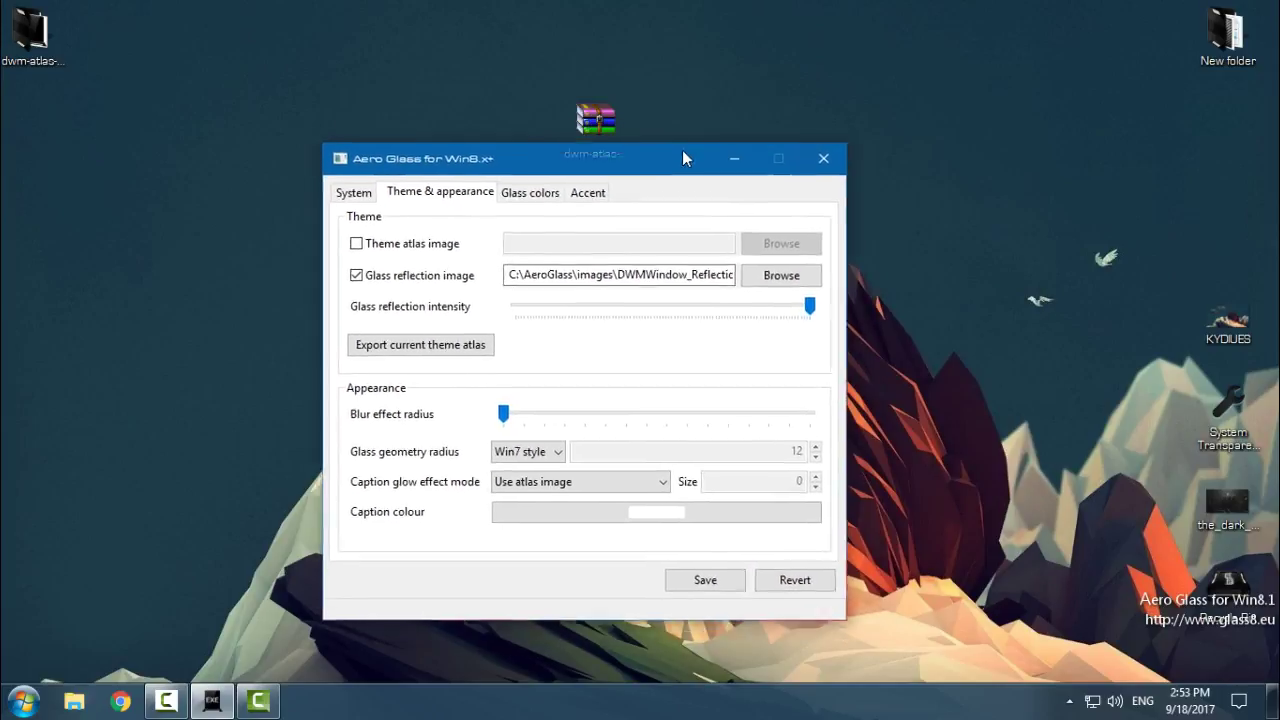
click(703, 525)
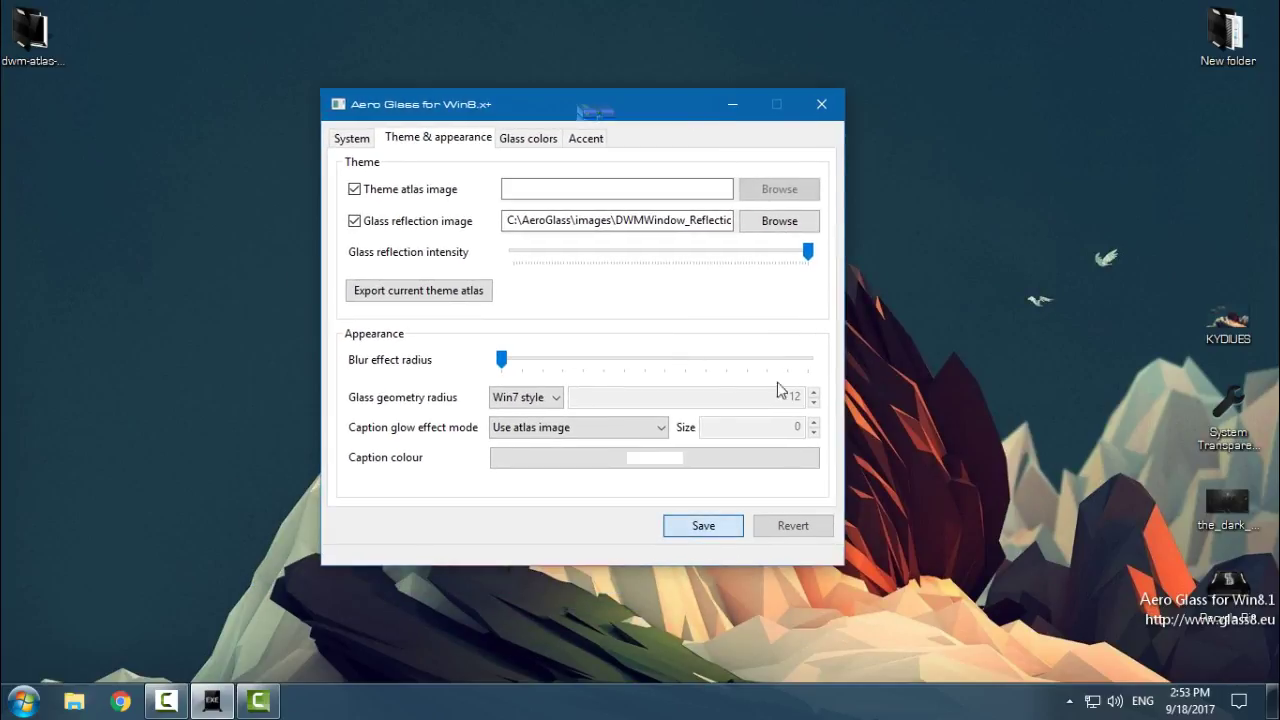
click(821, 104)
click(74, 700)
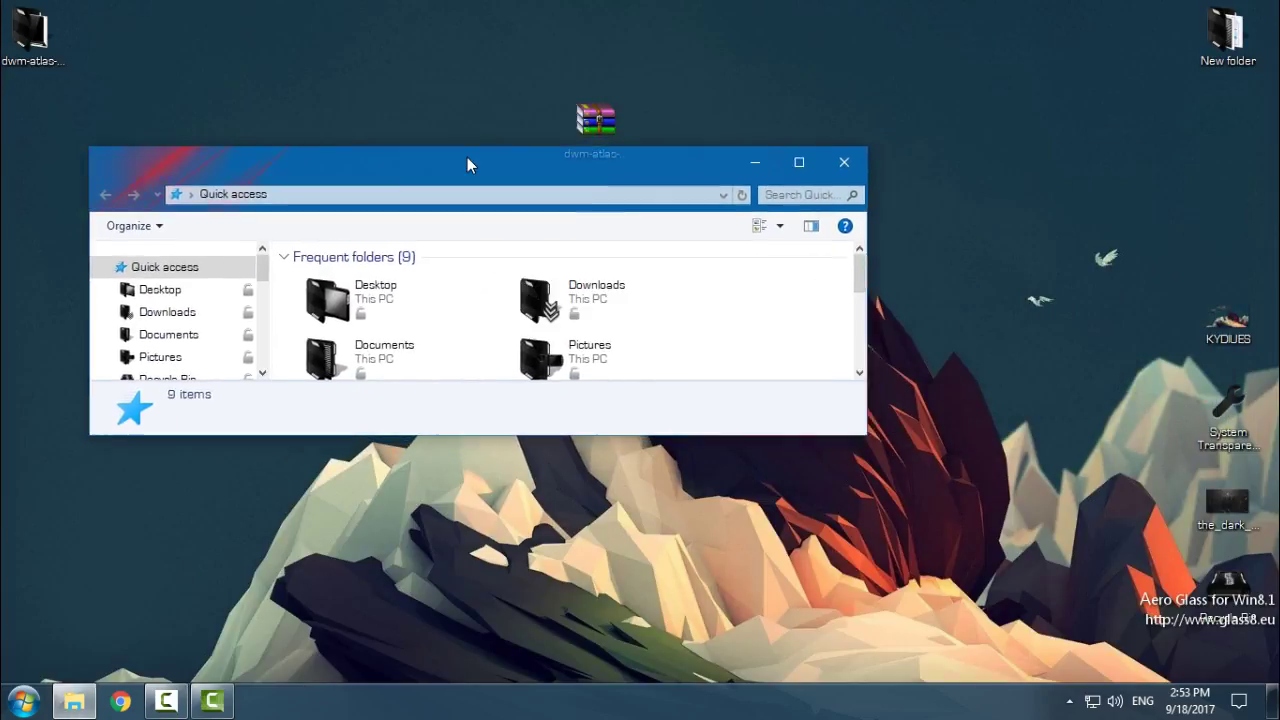
drag(608, 8, 605, 192)
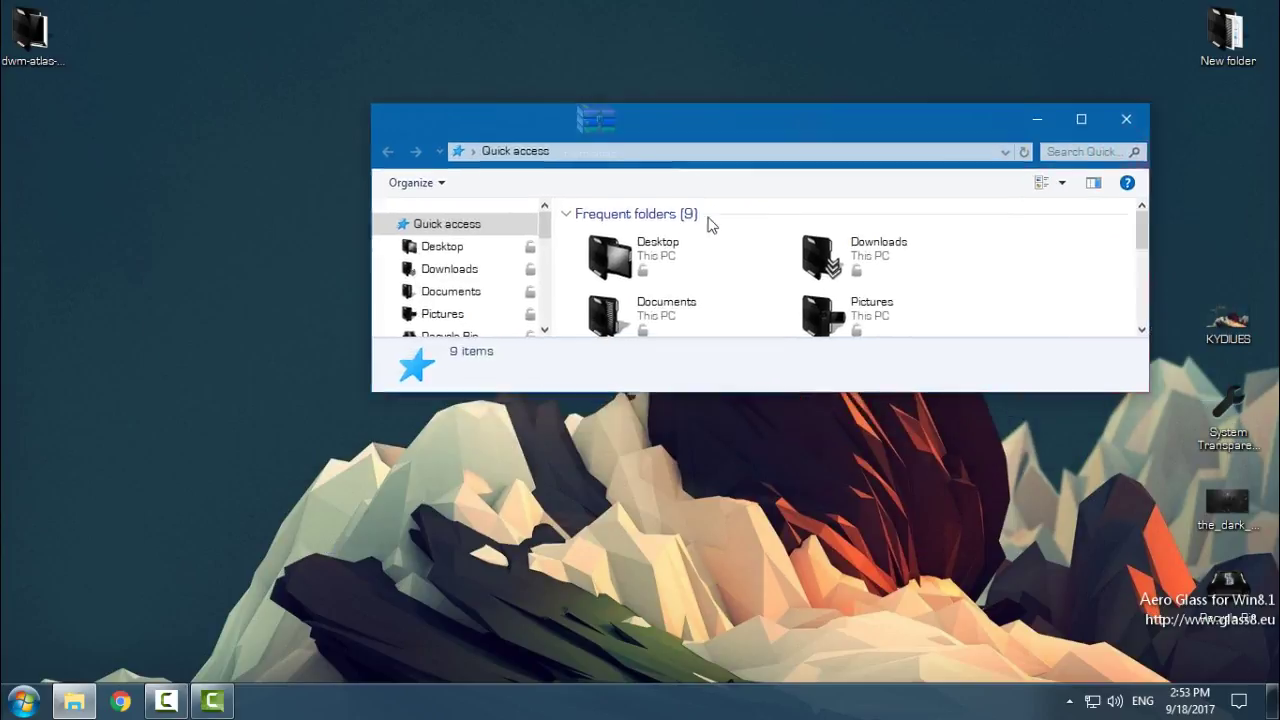
drag(742, 140, 587, 207)
mouse_move(605, 164)
mouse_down()
mouse_move(514, 150)
mouse_move(355, 164)
mouse_move(468, 124)
mouse_move(337, 209)
mouse_move(691, 164)
mouse_move(446, 207)
mouse_move(522, 156)
mouse_move(471, 189)
mouse_move(543, 200)
mouse_move(549, 132)
mouse_move(586, 113)
mouse_up()
click(894, 126)
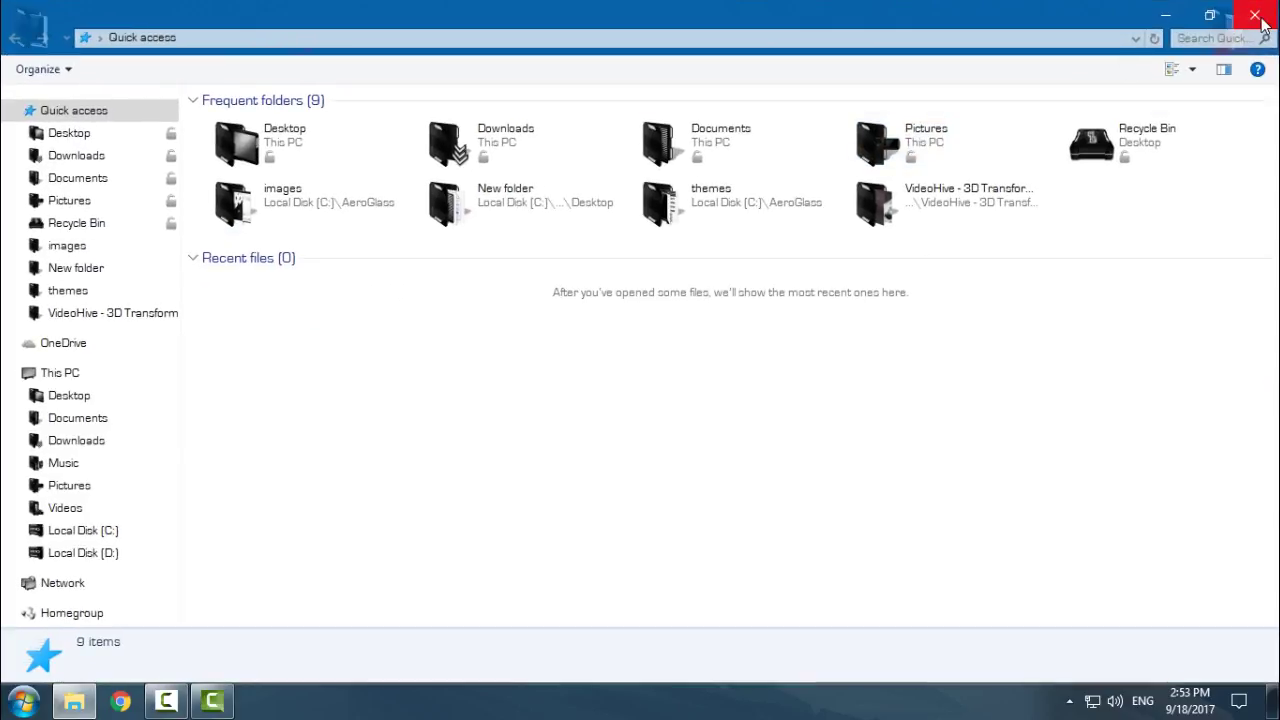
click(1262, 26)
right_click(571, 190)
click(621, 272)
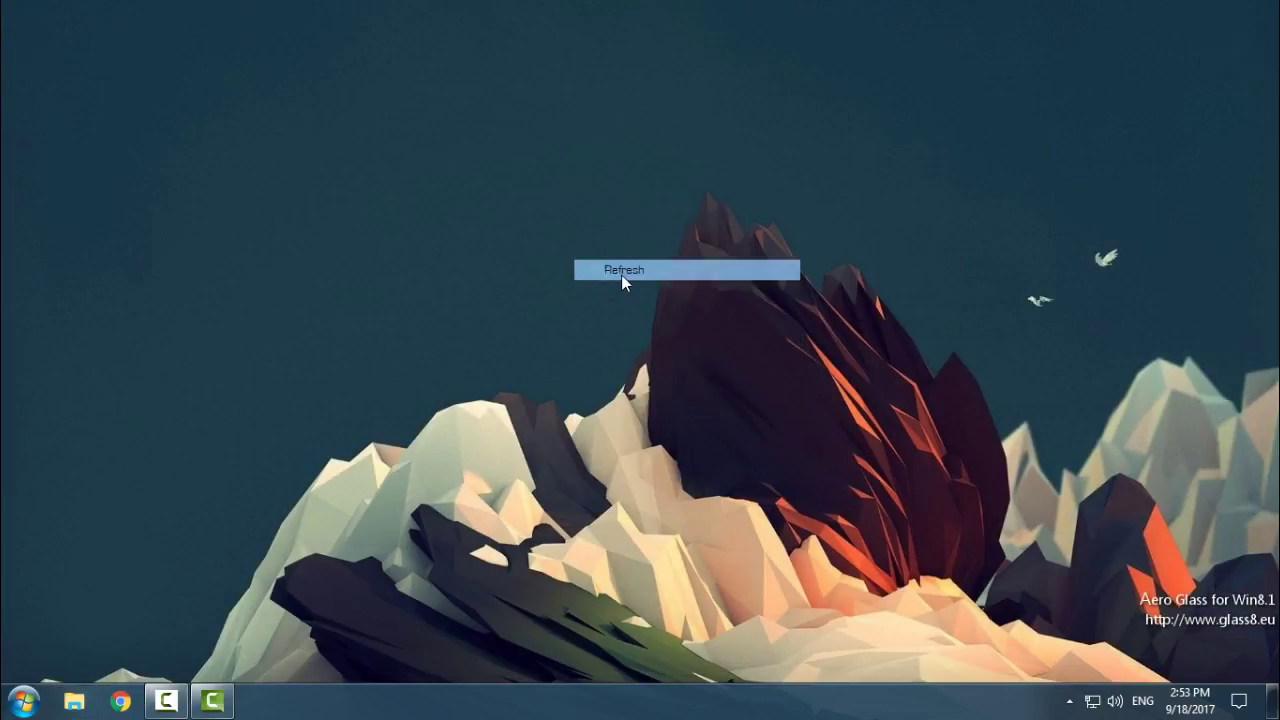